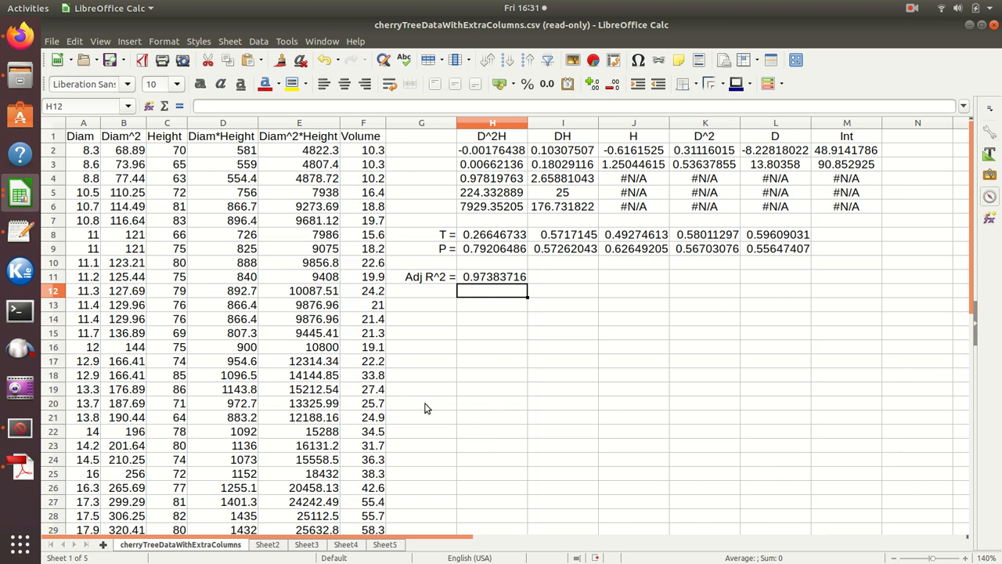
# - Zoom the sheet to 160% and look over the cherry tree data down to row 32
pyautogui.click(965, 558)
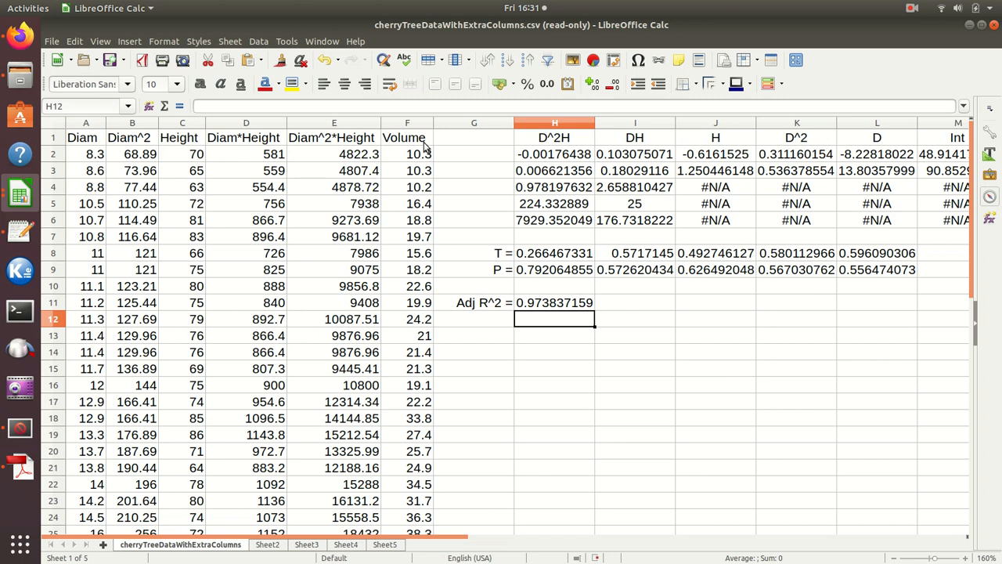
pyautogui.scroll(-4, 255, 212)
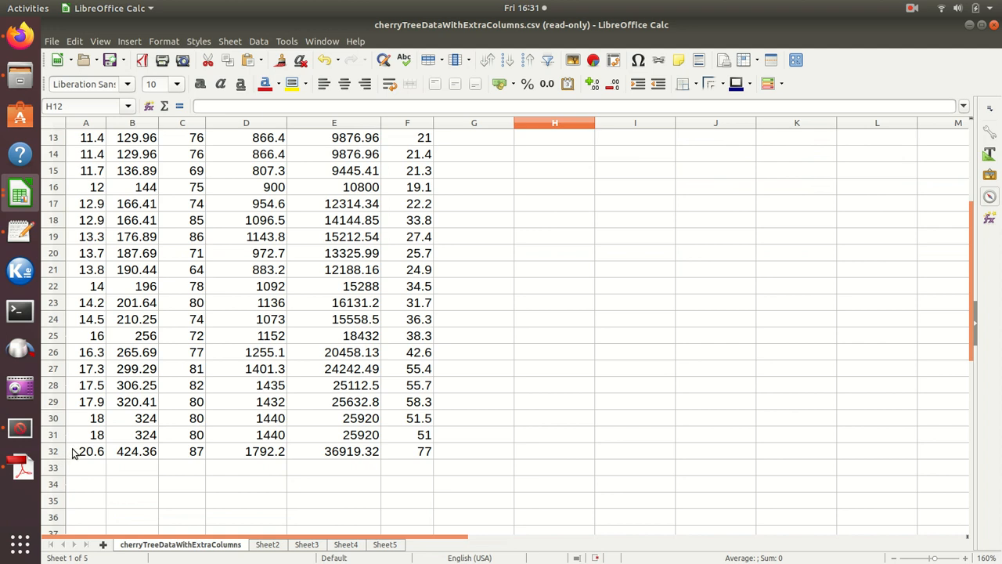
pyautogui.scroll(4, 75, 450)
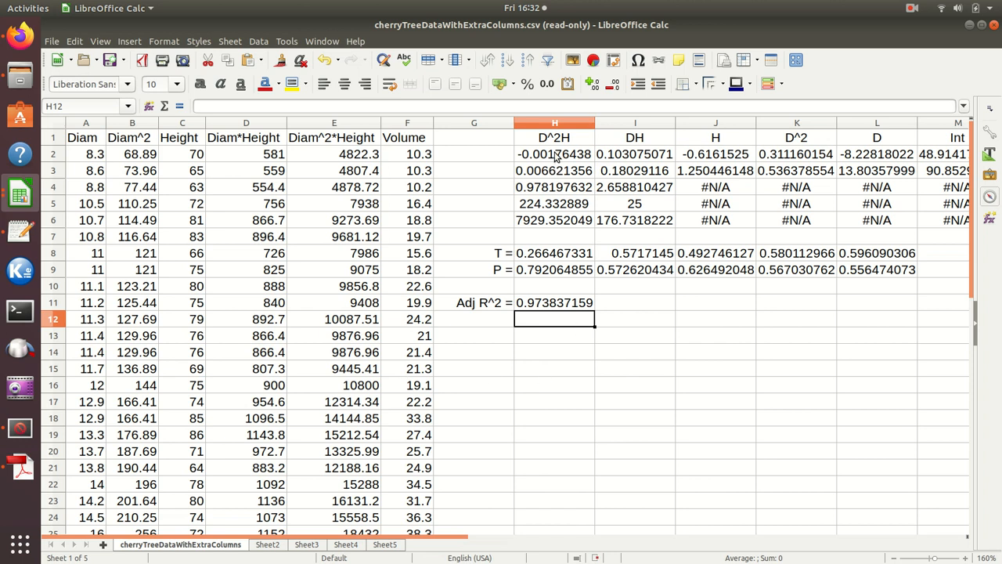
# - Inspect the LINEST array formula behind the regression output in H2:M6
pyautogui.click(555, 156)
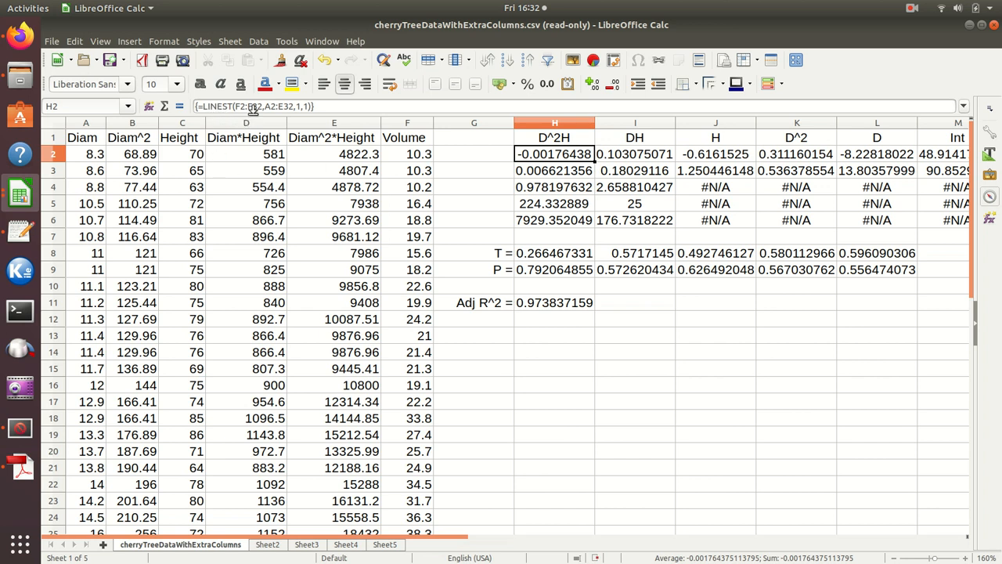
pyautogui.doubleClick(551, 158)
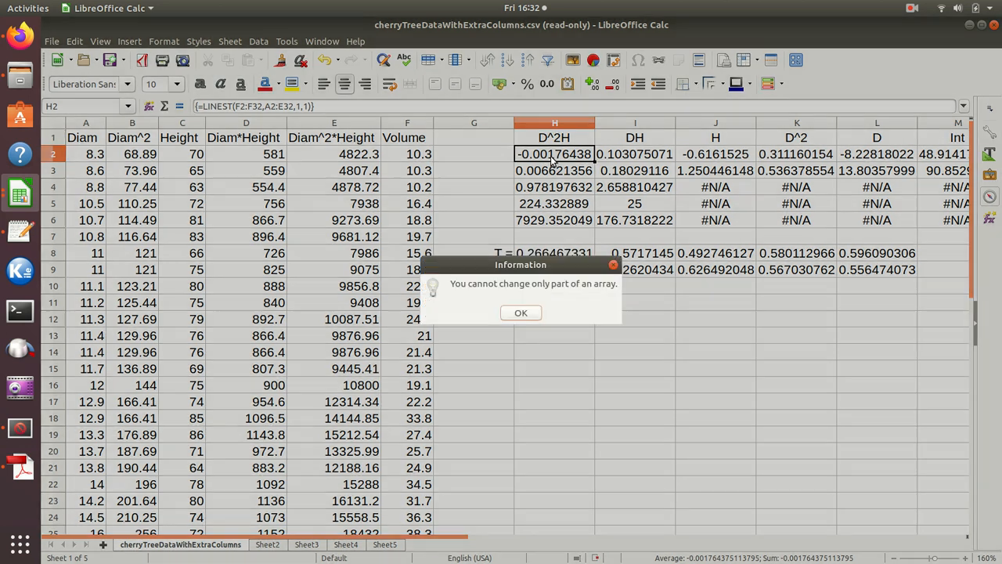
pyautogui.click(529, 318)
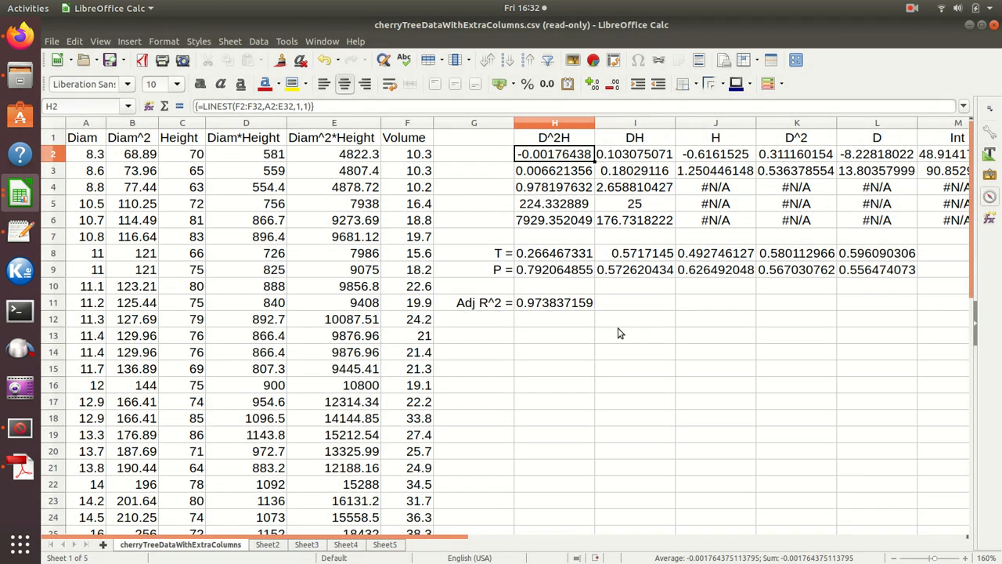
pyautogui.click(634, 359)
pyautogui.moveTo(560, 154); pyautogui.dragTo(928, 218)
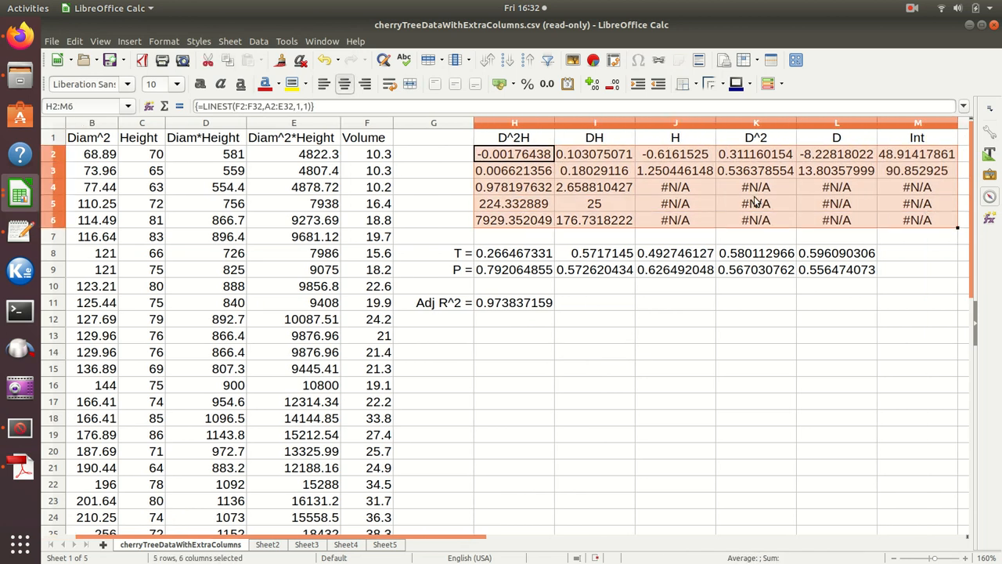
pyautogui.doubleClick(532, 155)
pyautogui.click(520, 313)
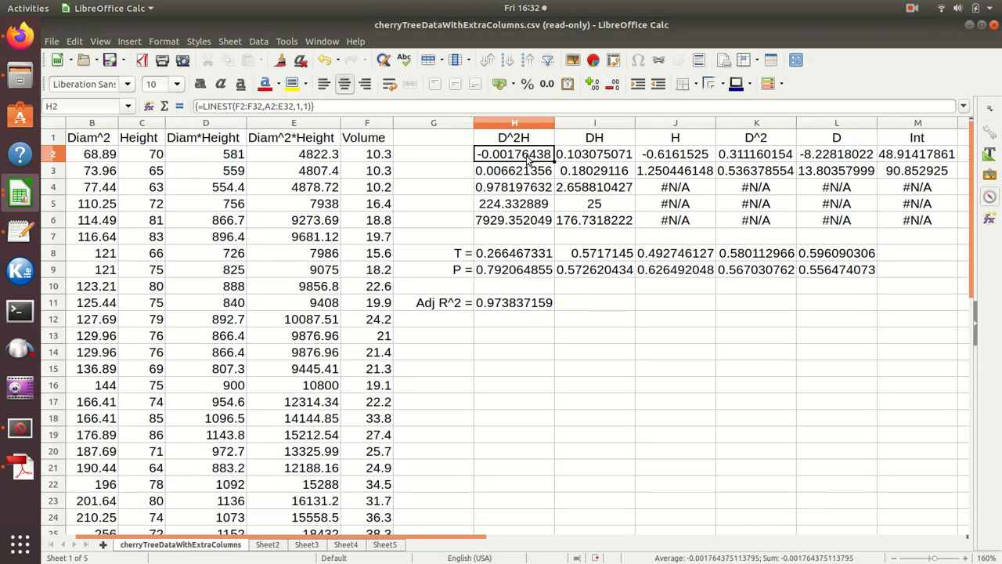
pyautogui.moveTo(486, 540); pyautogui.dragTo(460, 542)
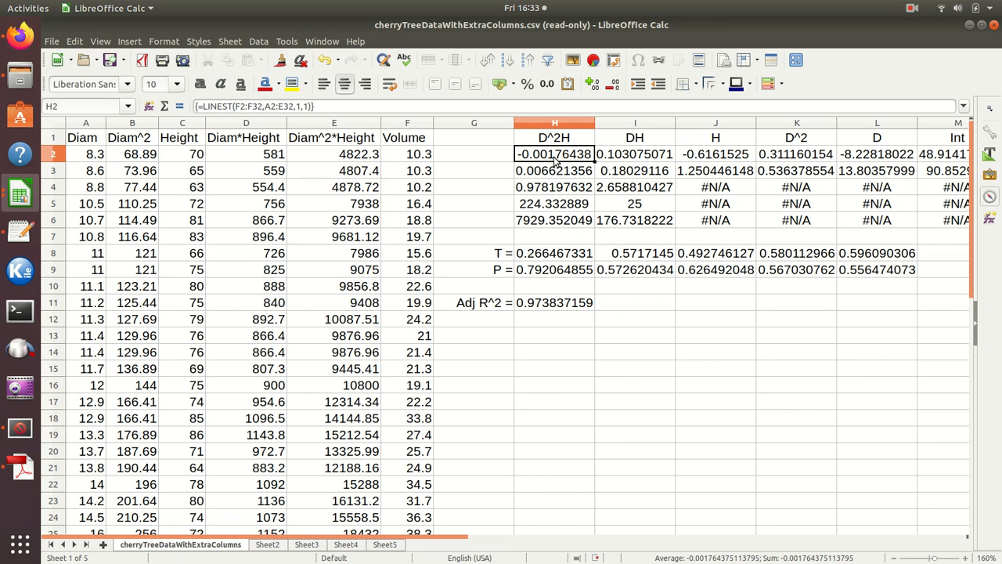
# - Examine the coefficients and standard errors in H2:L3 alongside the T and P rows beneath them
pyautogui.moveTo(555, 159); pyautogui.dragTo(558, 172)
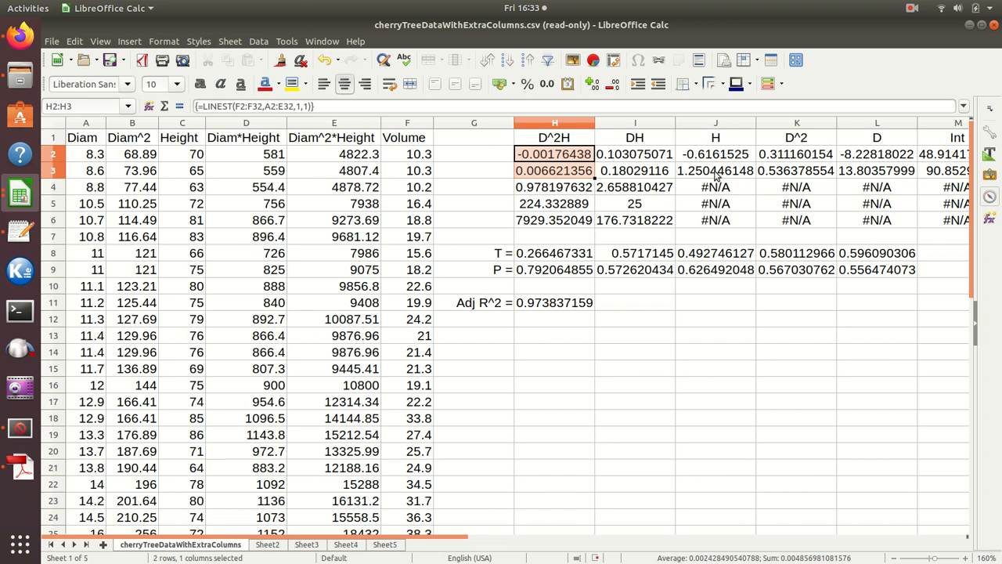
pyautogui.click(565, 169)
pyautogui.moveTo(567, 157); pyautogui.dragTo(830, 172)
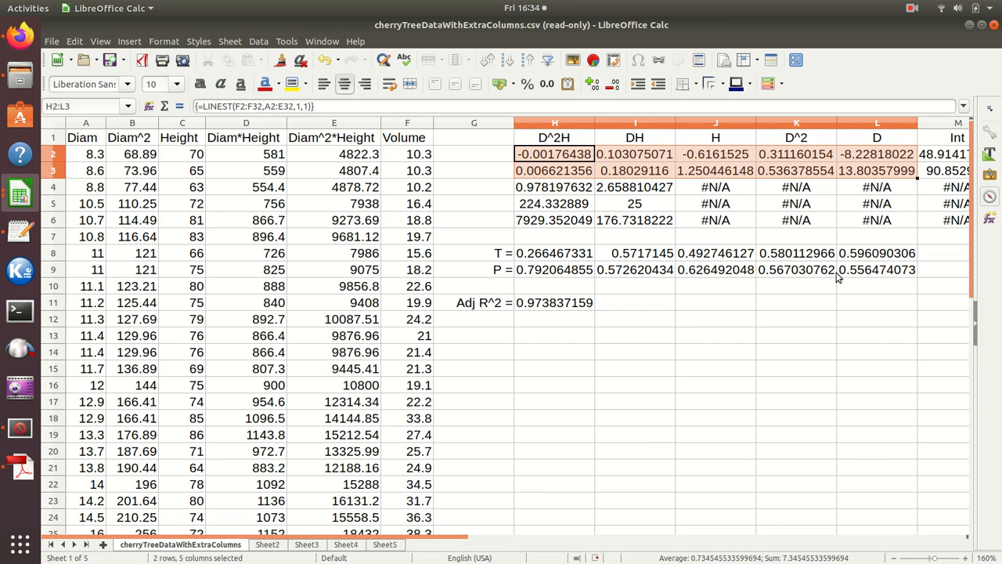
pyautogui.click(810, 293)
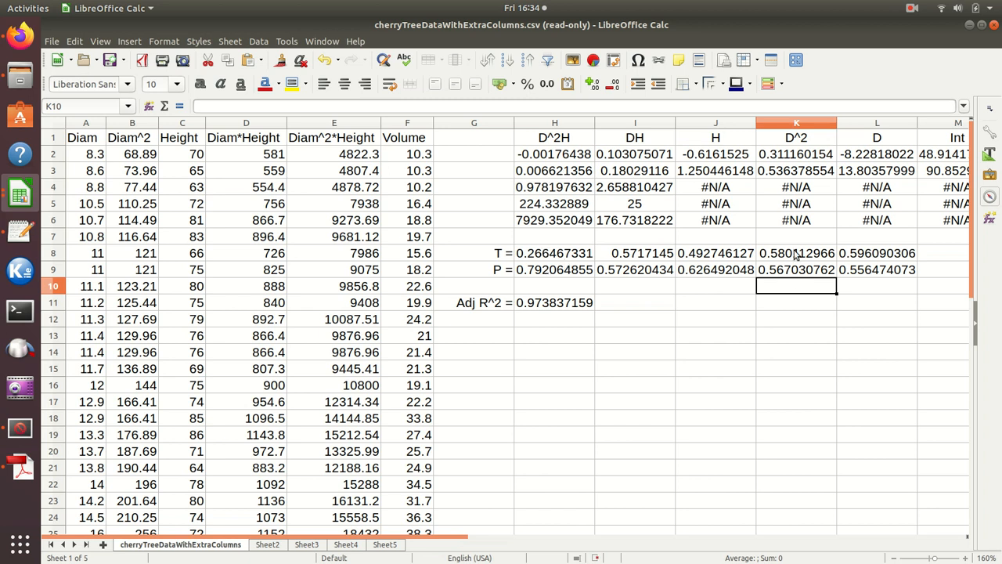
# - Review the R^2 value in H4 and the adjusted R^2 formula in H11
pyautogui.click(540, 191)
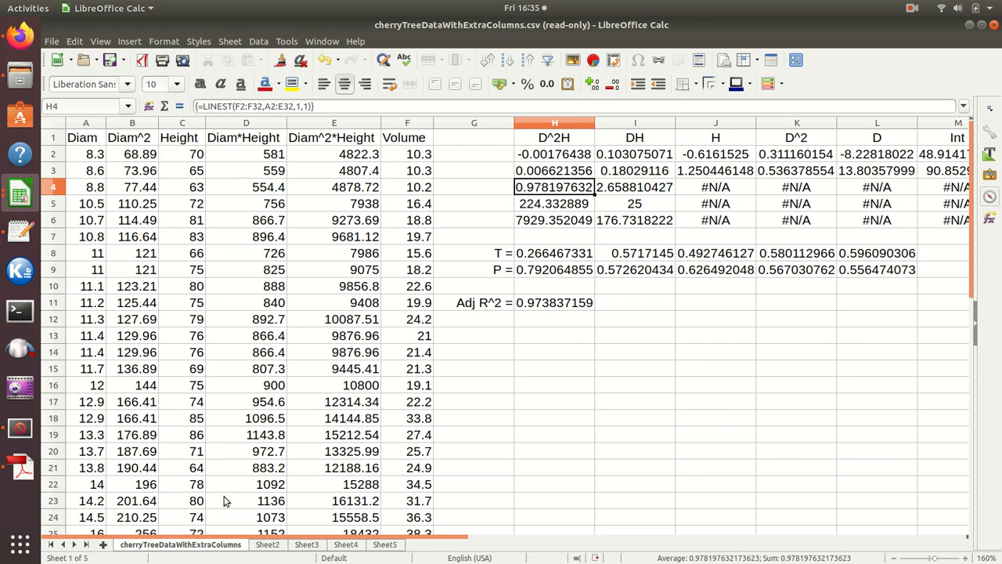
pyautogui.doubleClick(578, 311)
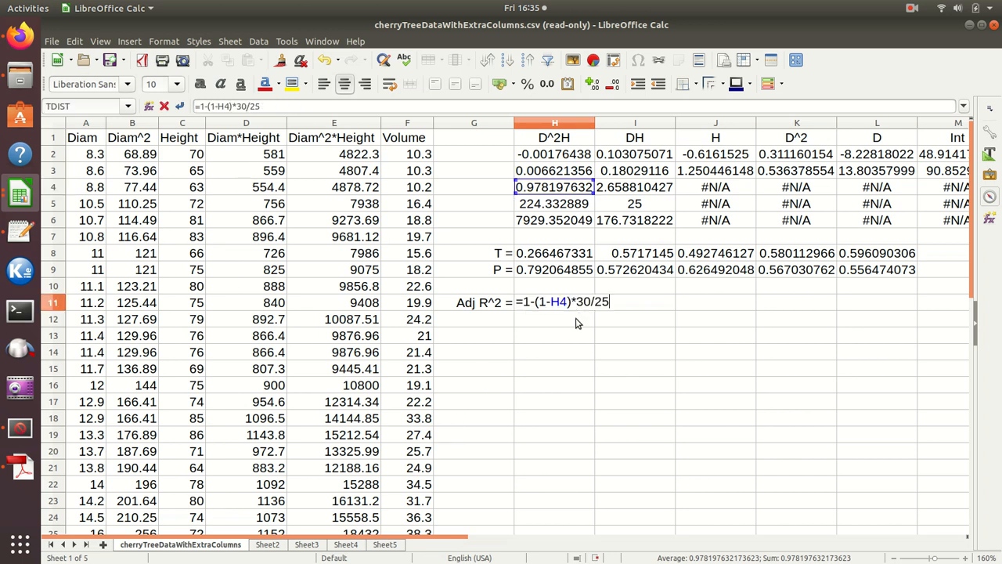
pyautogui.tripleClick(579, 314)
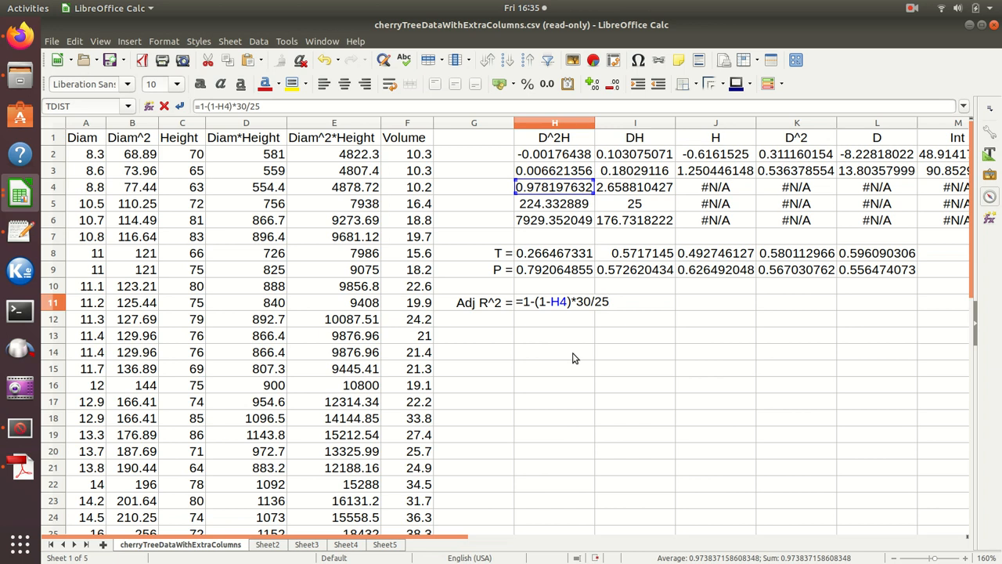
pyautogui.press('Return')
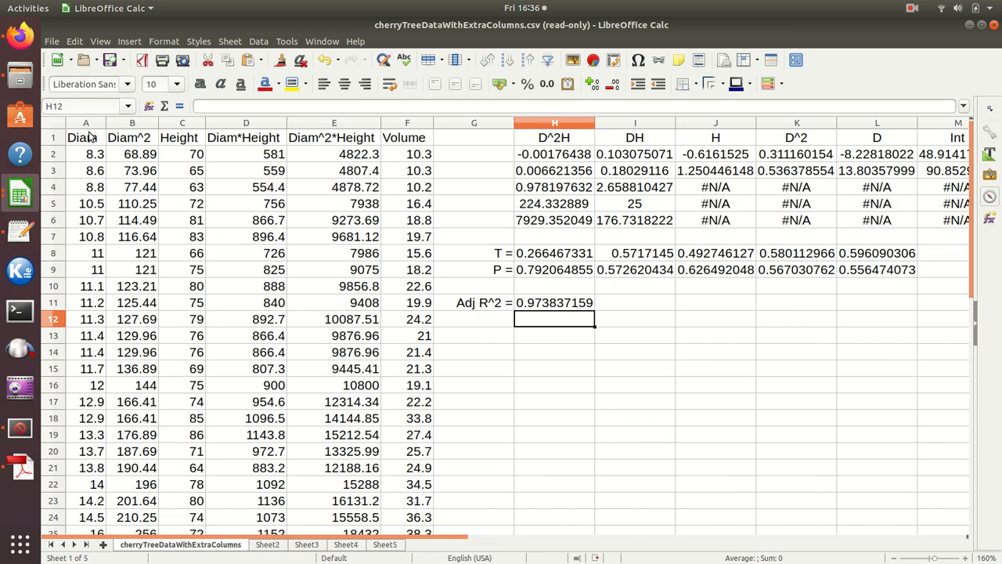
pyautogui.moveTo(88, 139); pyautogui.dragTo(920, 212)
pyautogui.scroll(12, 896, 307)
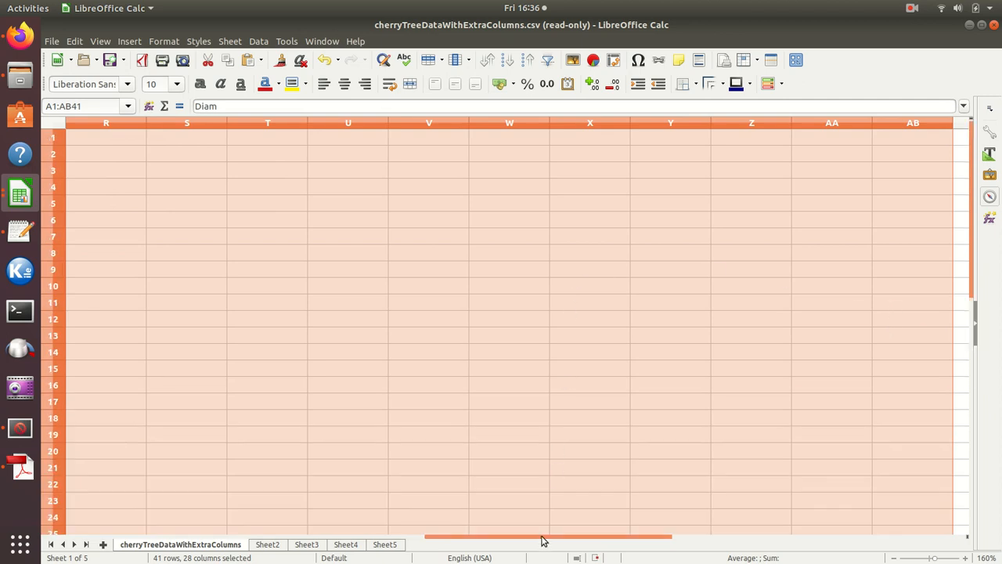
pyautogui.moveTo(544, 538); pyautogui.dragTo(122, 533)
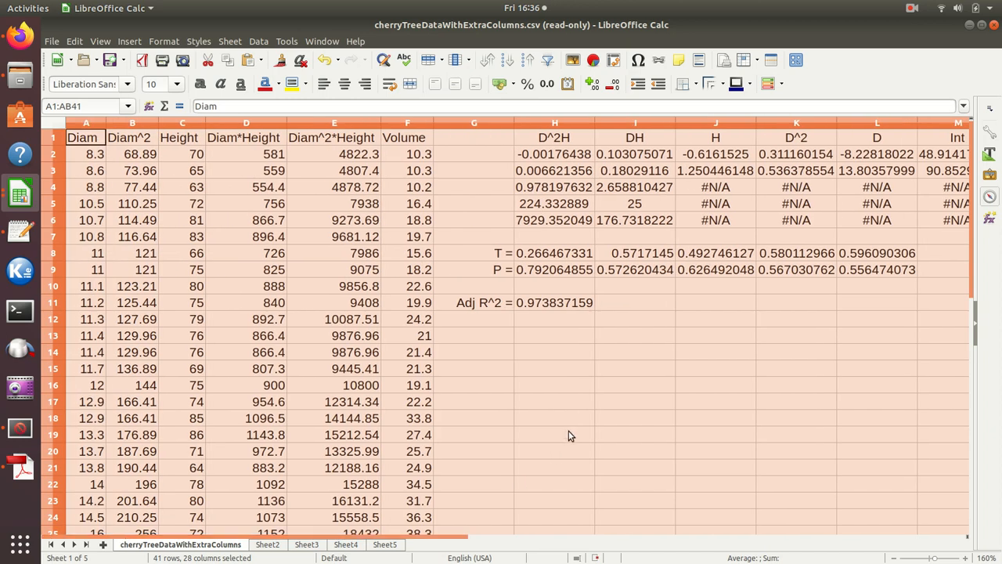
pyautogui.click(569, 436)
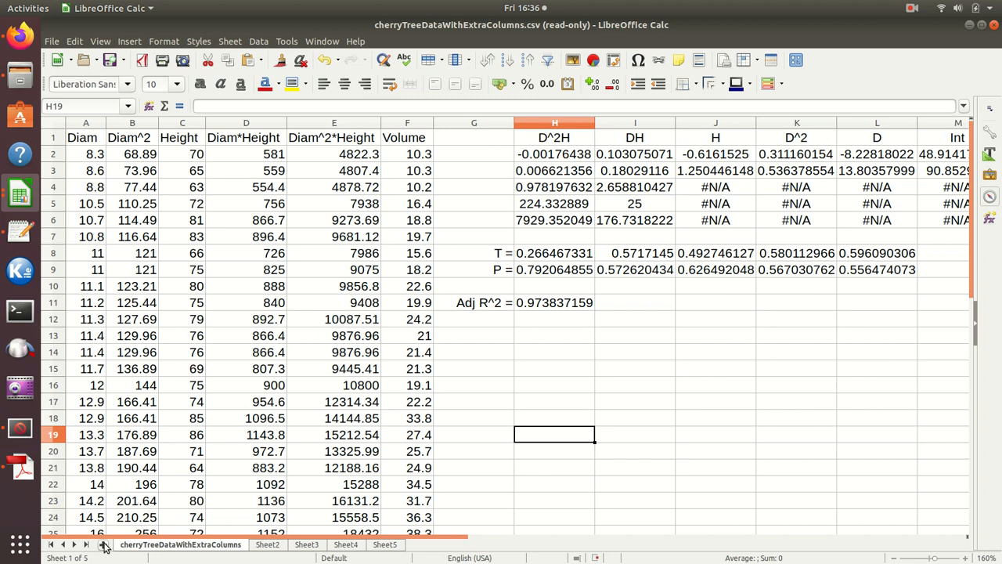
# - Look through Sheet2 to Sheet5 and compare Sheet2 with the cherryTreeDataWithExtraColumns sheet
pyautogui.click(267, 545)
pyautogui.click(306, 546)
pyautogui.click(339, 546)
pyautogui.click(383, 547)
pyautogui.click(266, 545)
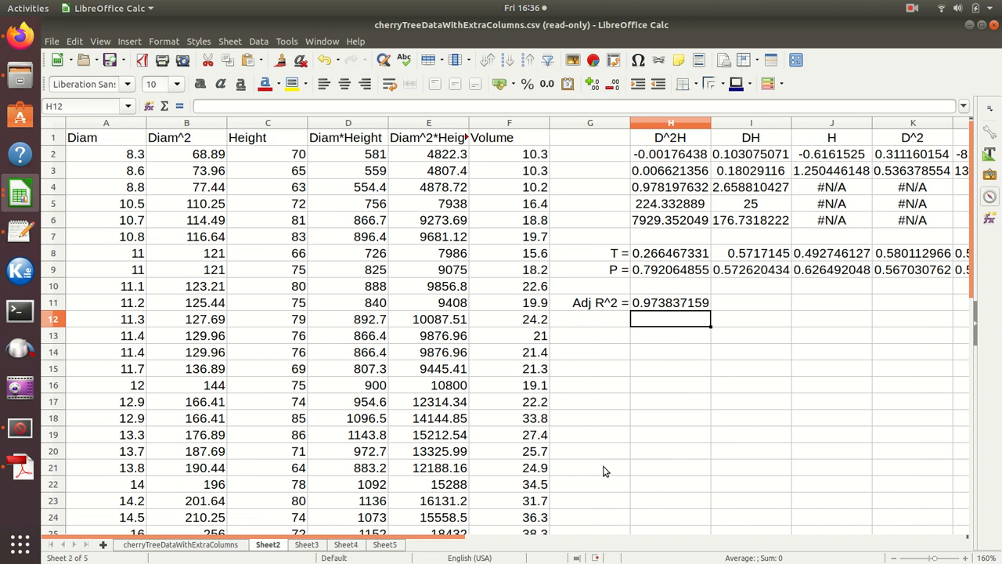
pyautogui.click(678, 387)
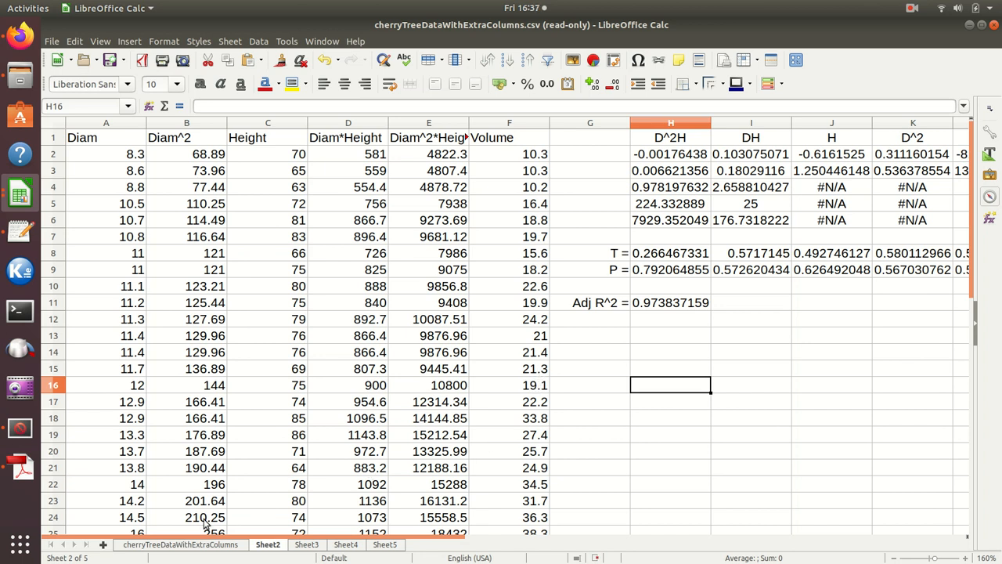
pyautogui.click(210, 545)
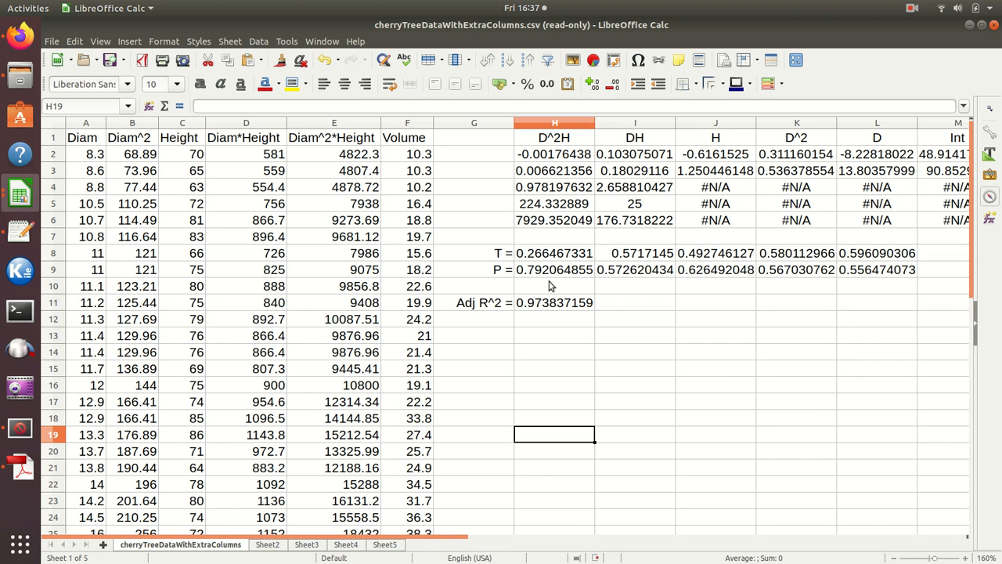
# - Delete the Diam^2, Diam*Height and Diam^2*Height columns from Sheet2, with the sheet zoomed to 140%
pyautogui.click(267, 546)
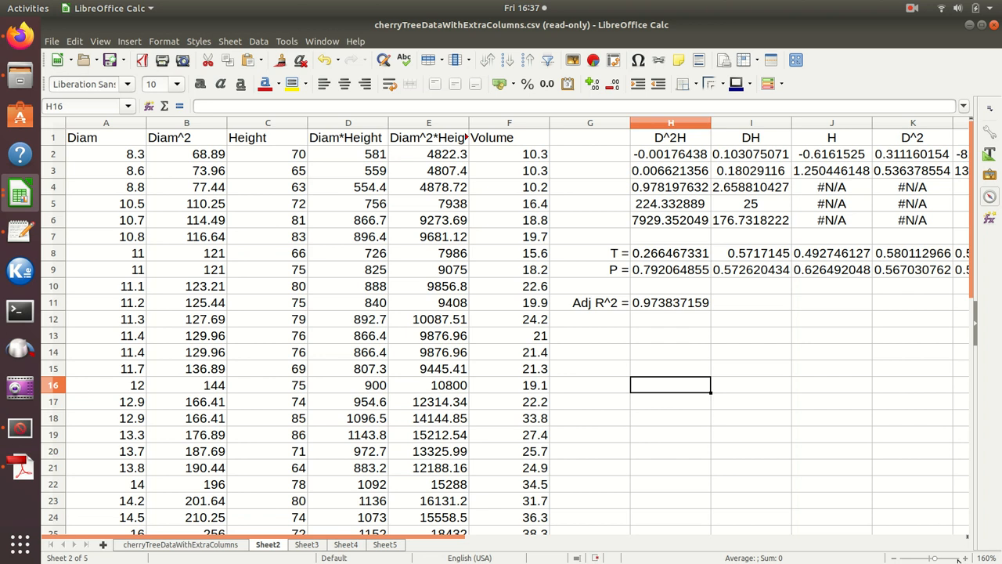
pyautogui.click(897, 558)
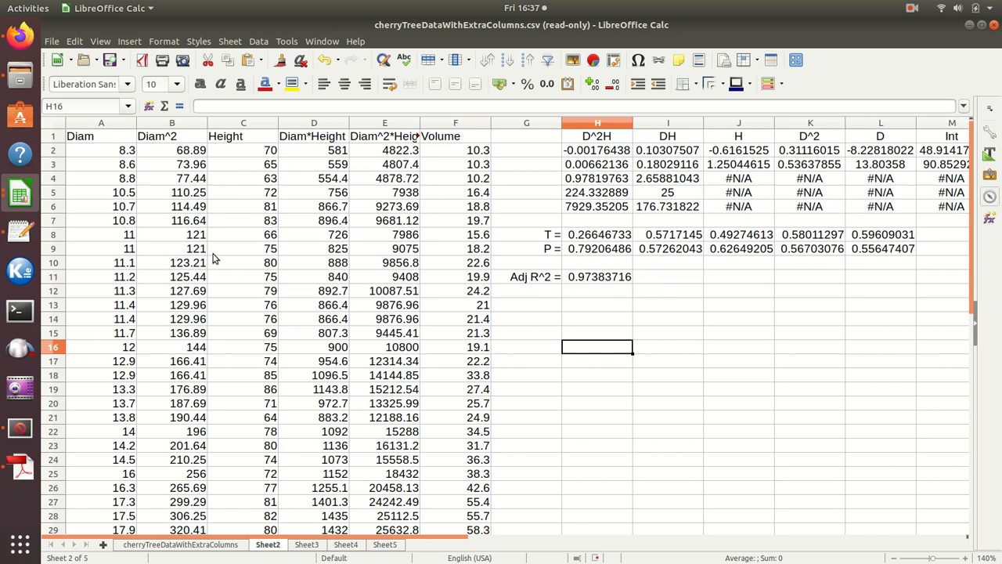
pyautogui.rightClick(180, 124)
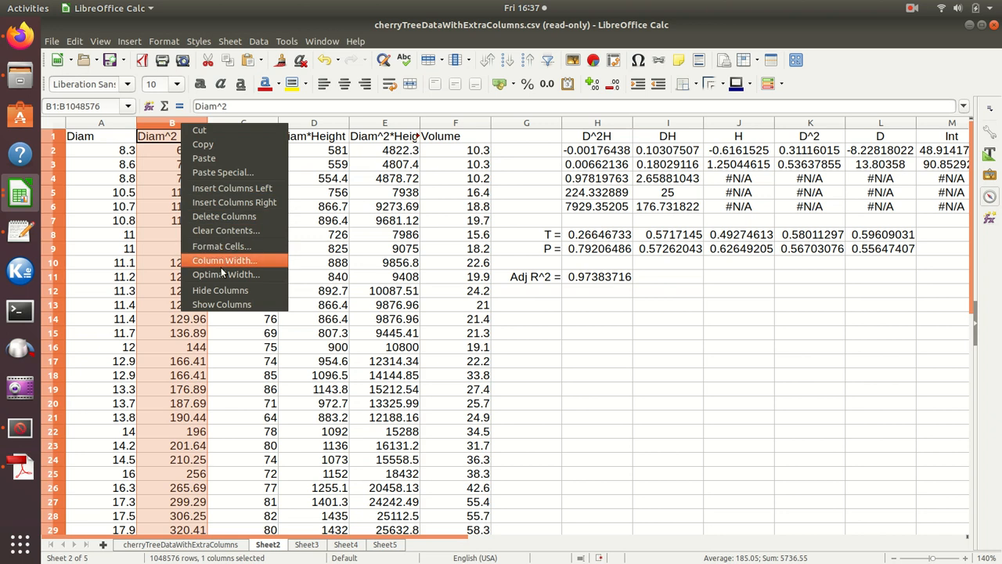
pyautogui.click(224, 216)
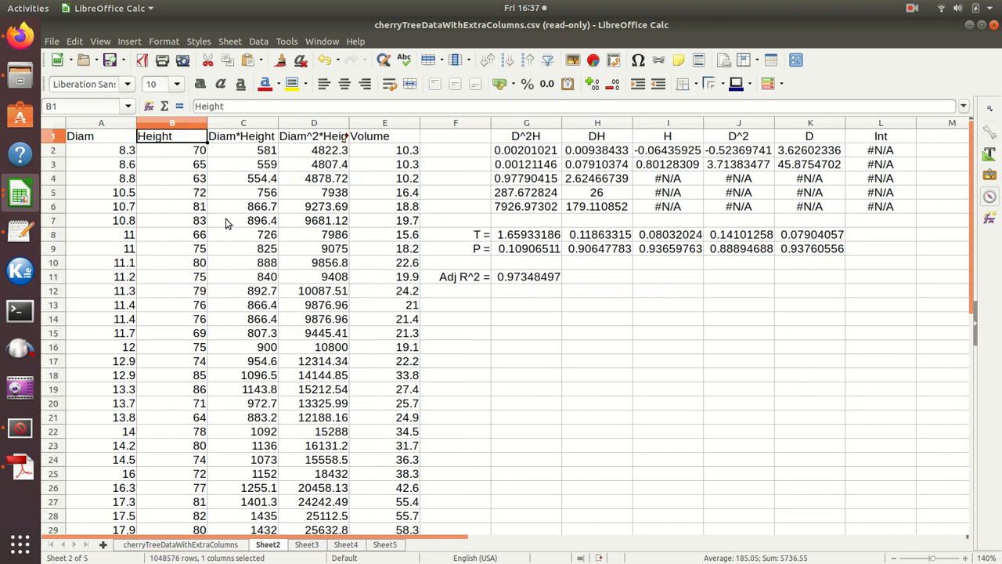
pyautogui.moveTo(243, 127); pyautogui.dragTo(307, 126)
pyautogui.rightClick(310, 125)
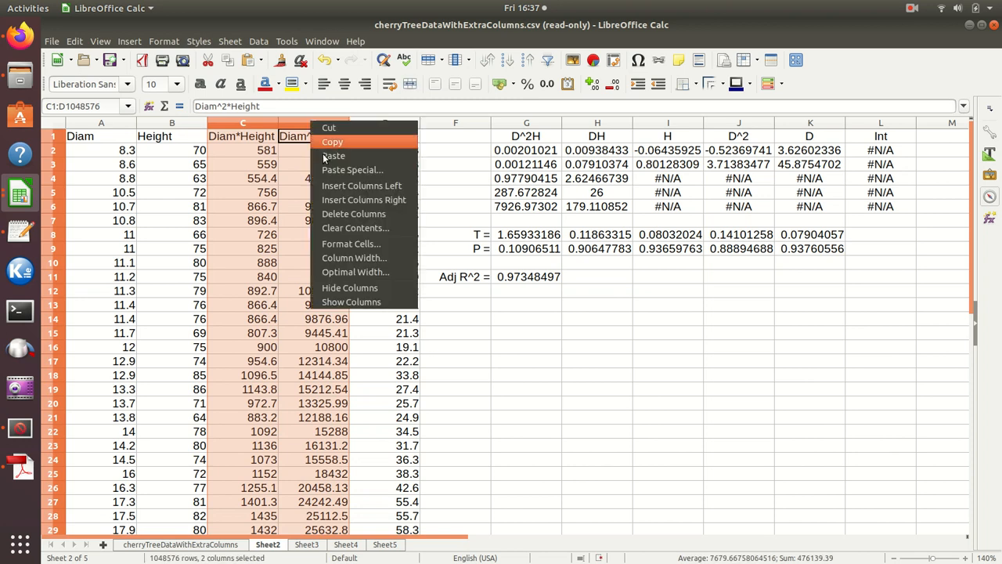
pyautogui.click(333, 213)
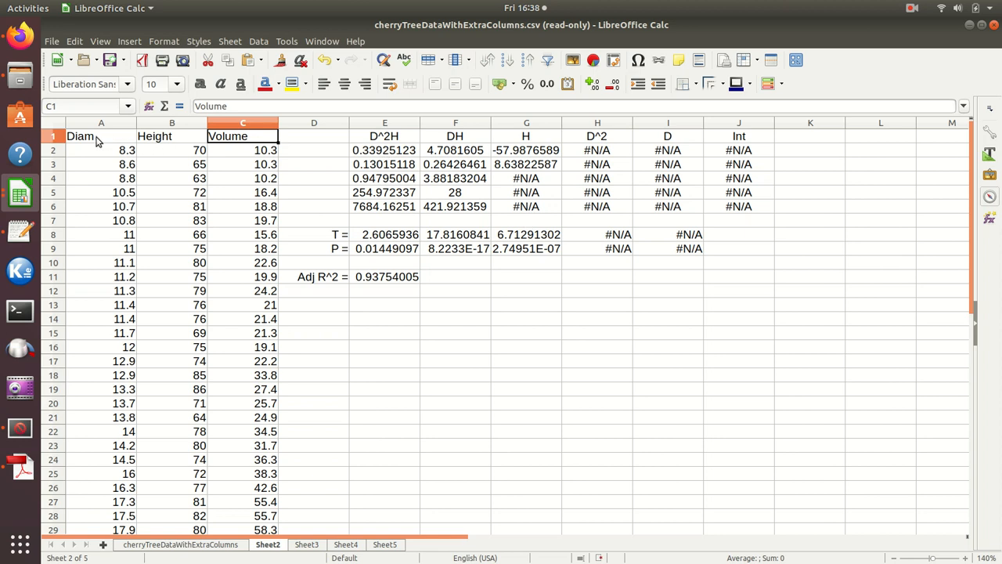
# - Check the original sheet's headers, and relabel the regression output headers in Sheet2's E1:G1 as H, D and Int
pyautogui.click(218, 550)
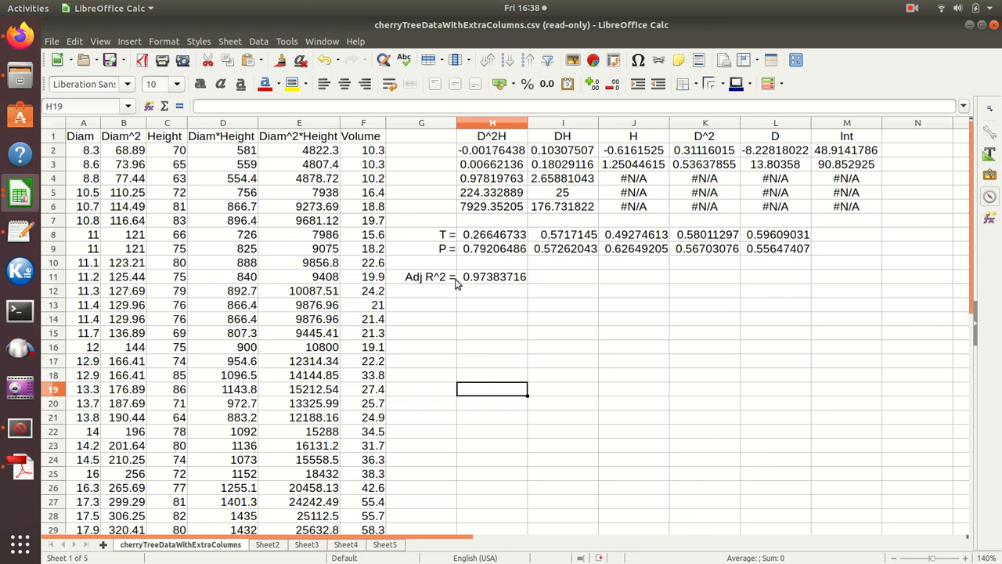
pyautogui.click(267, 545)
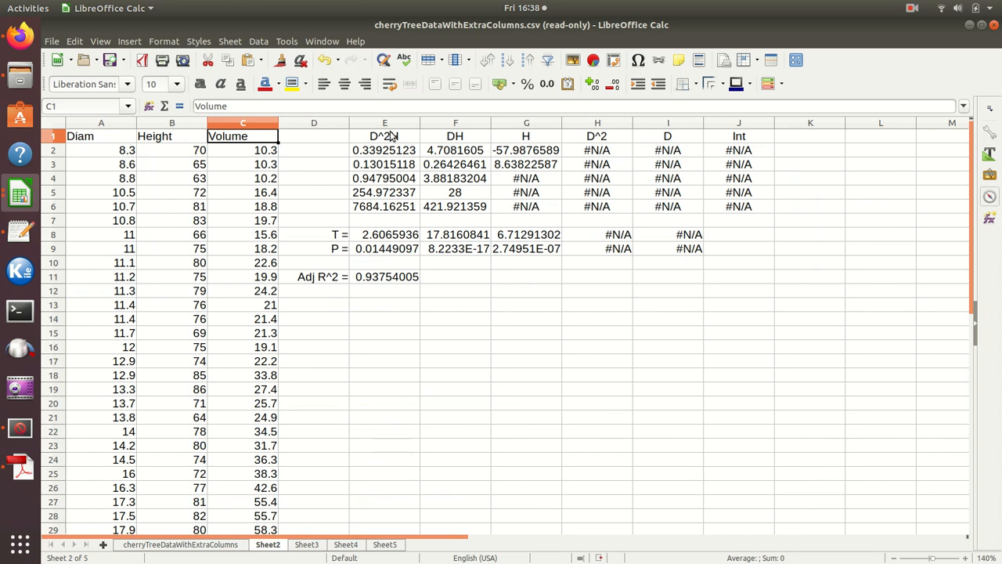
pyautogui.click(393, 137)
pyautogui.hotkey('ctrl', 'e')
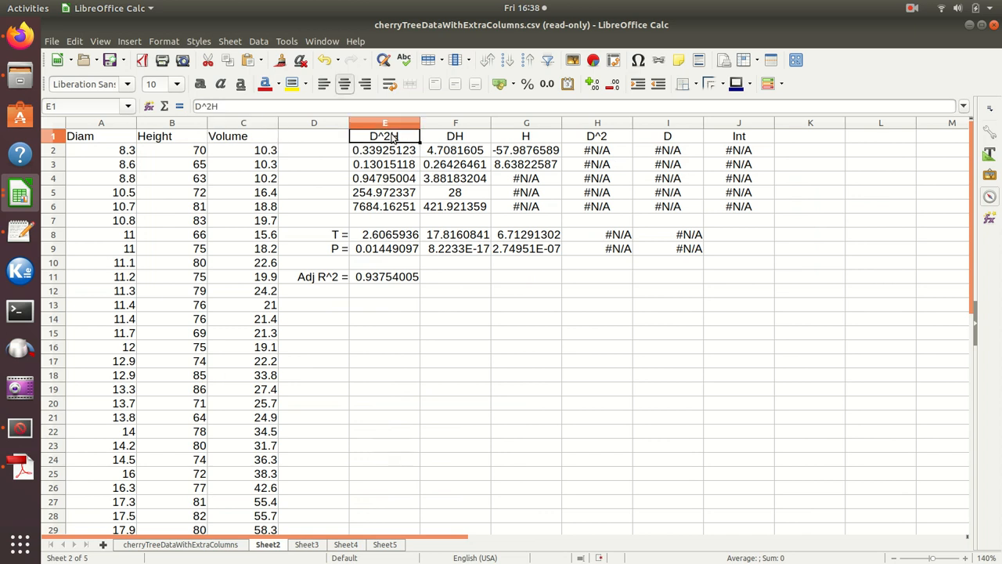
pyautogui.write('H')
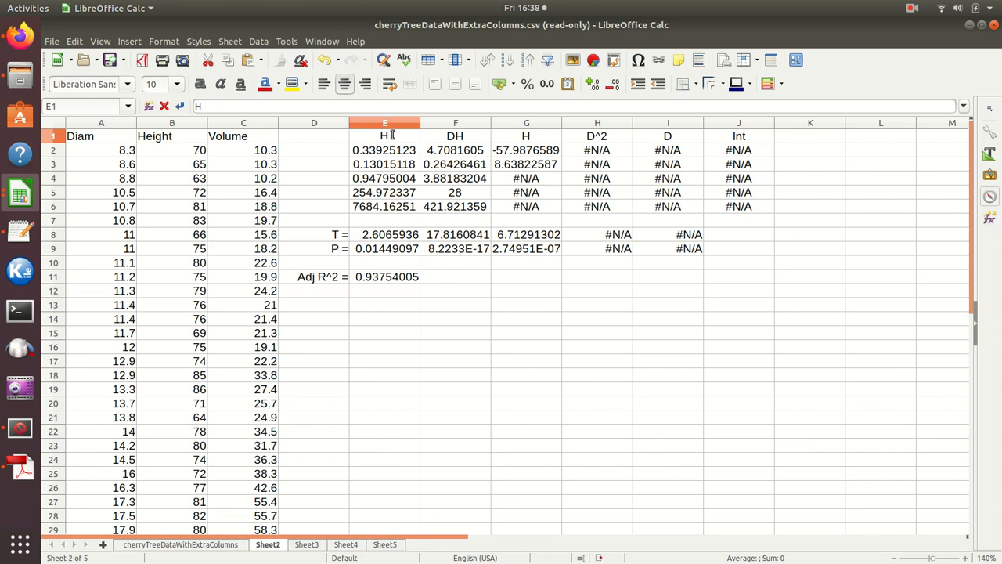
pyautogui.click(443, 141)
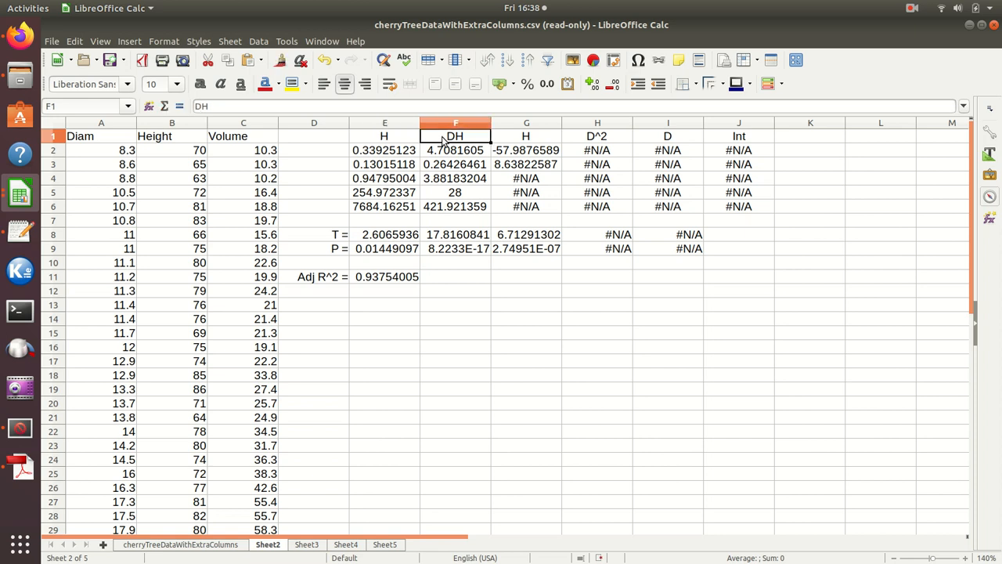
pyautogui.write('D')
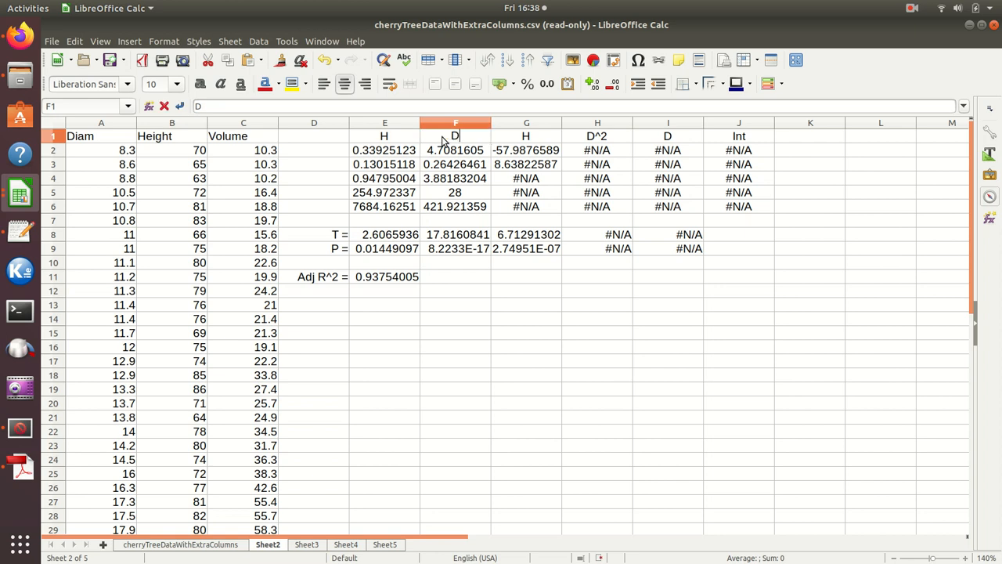
pyautogui.click(529, 139)
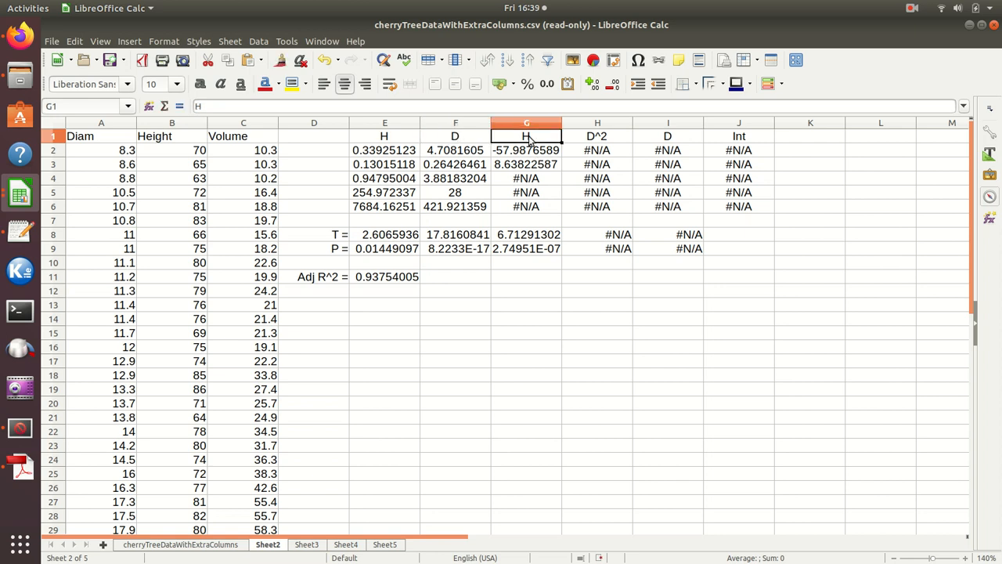
pyautogui.press('BackSpace')
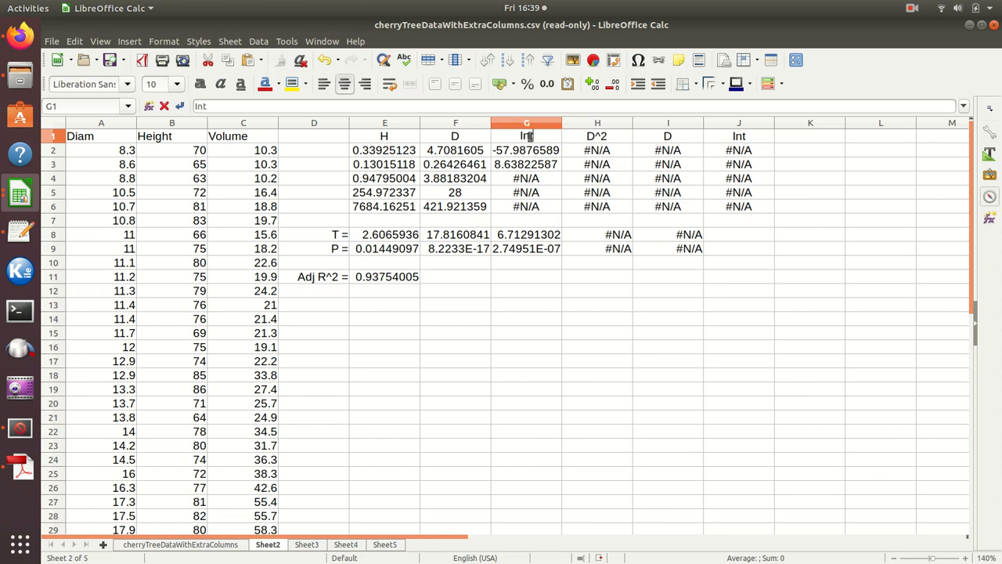
pyautogui.write('Int')
# - Clear the leftover D^2, D and Int headers from H1:J1 on Sheet2
pyautogui.moveTo(591, 139); pyautogui.dragTo(732, 138)
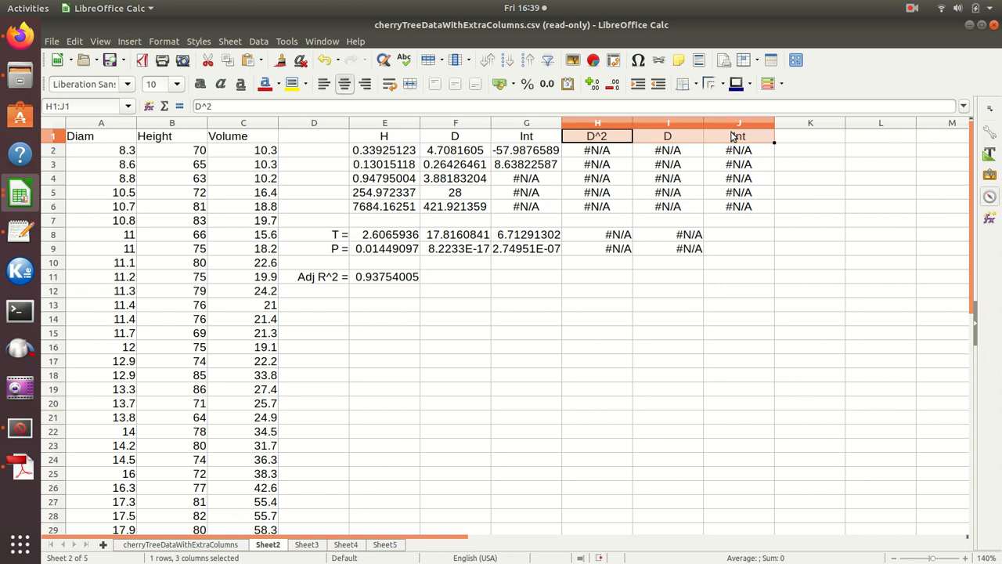
pyautogui.press('Delete')
pyautogui.click(534, 398)
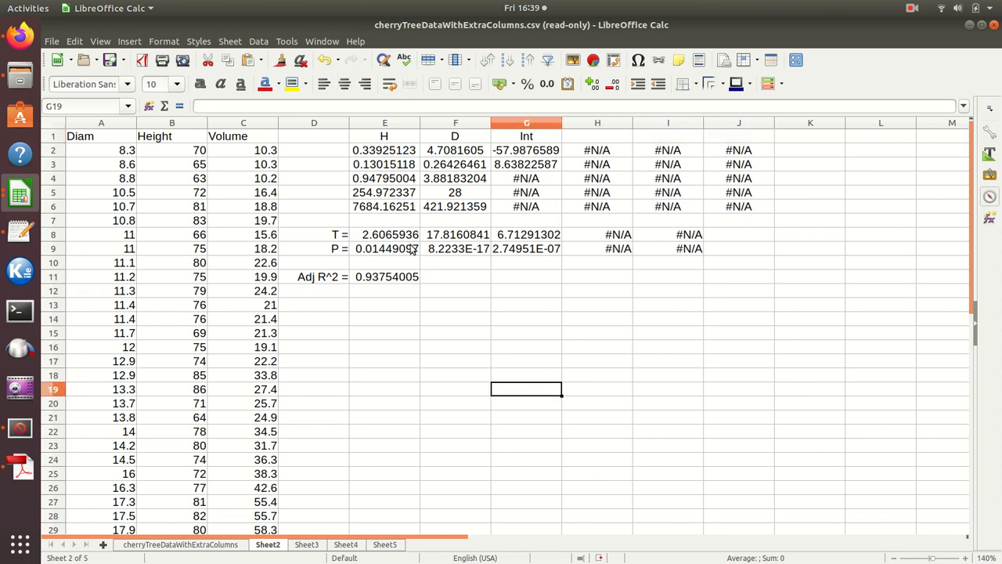
# - Review the intercept's T and P values in G8:G9 and the R^2 value in E4
pyautogui.moveTo(536, 236); pyautogui.dragTo(532, 251)
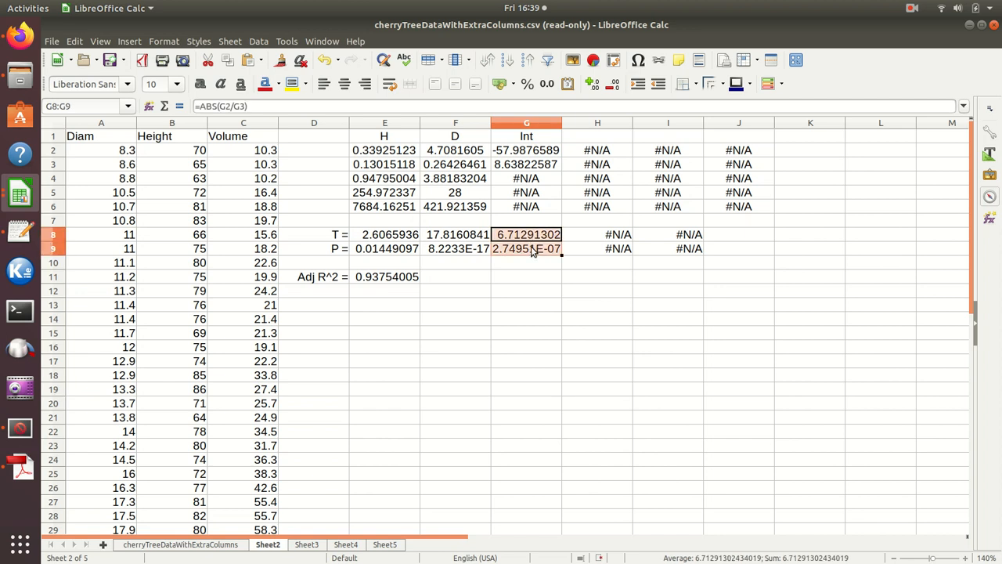
pyautogui.click(526, 303)
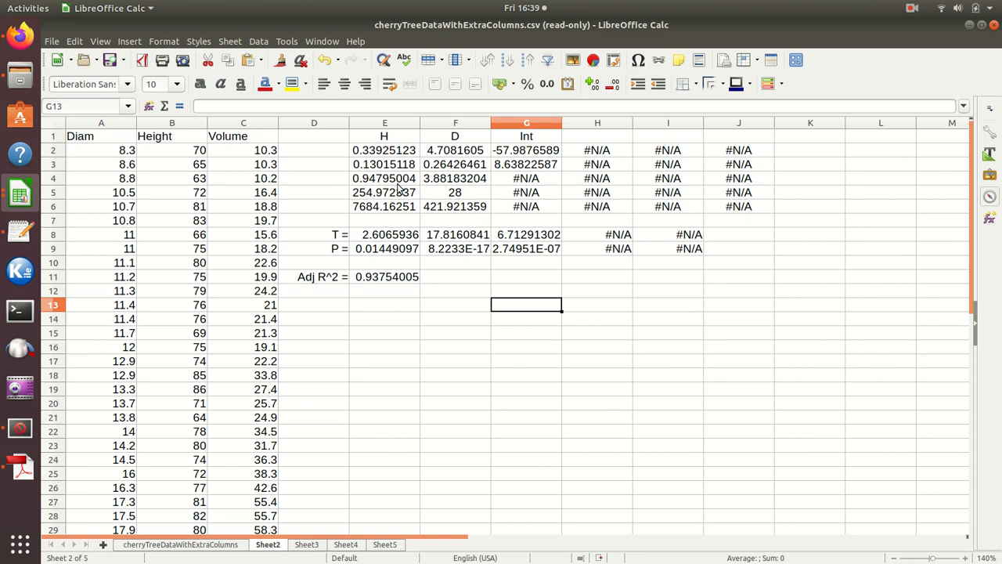
pyautogui.click(370, 183)
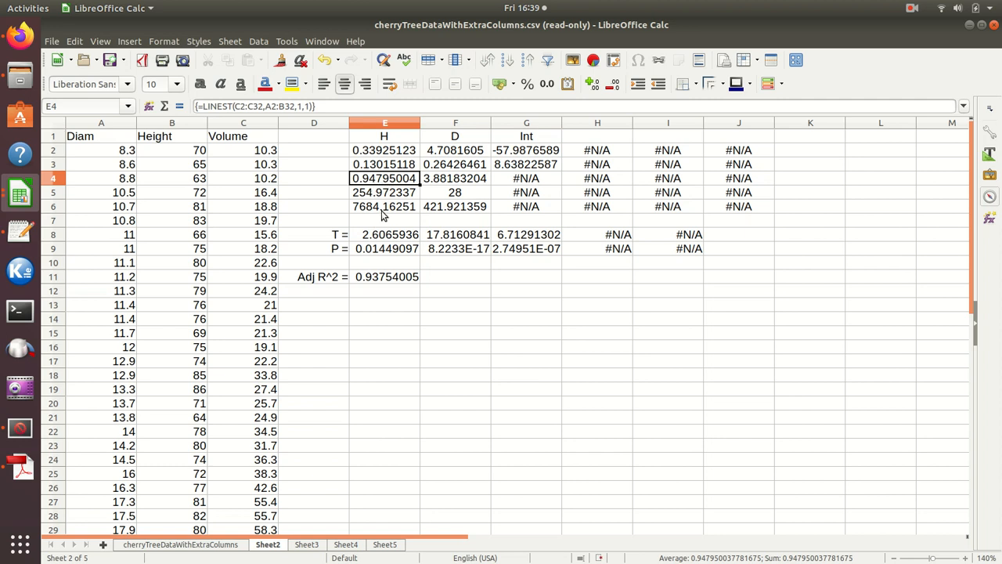
# - Change the adjusted R^2 formula in Sheet2's E11 to =1-(1-E4)*30/28
pyautogui.click(392, 282)
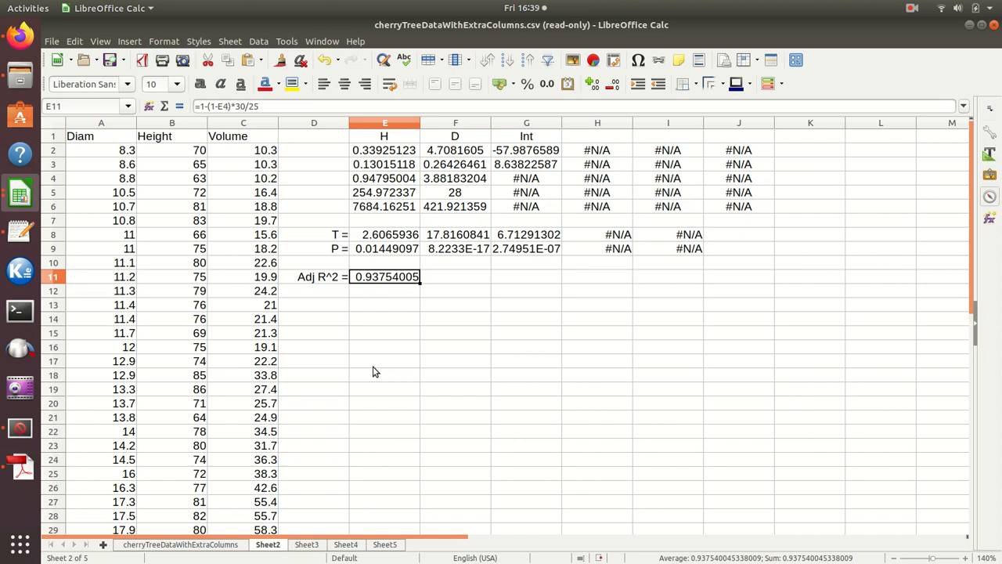
pyautogui.doubleClick(393, 283)
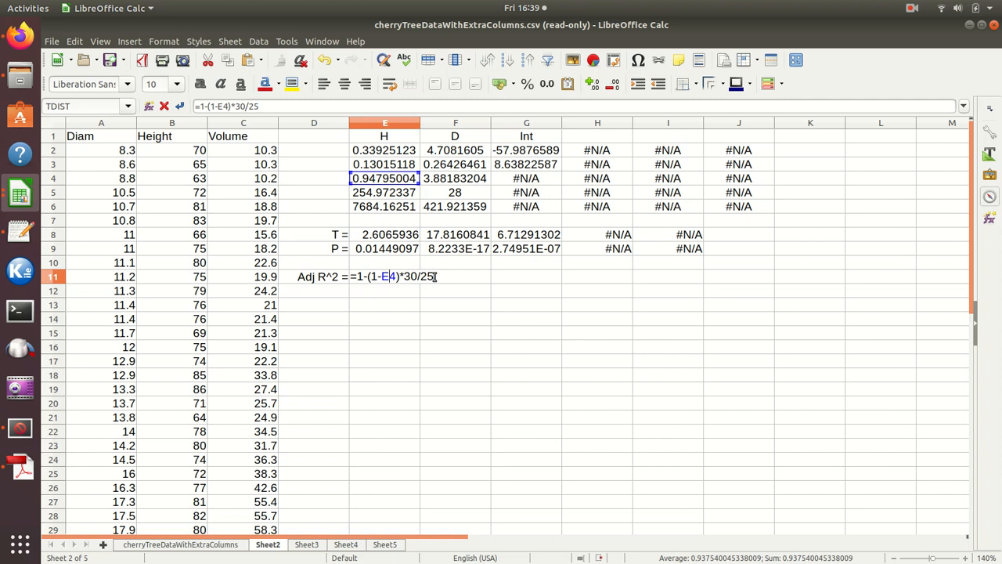
pyautogui.press('BackSpace')
pyautogui.press('Return')
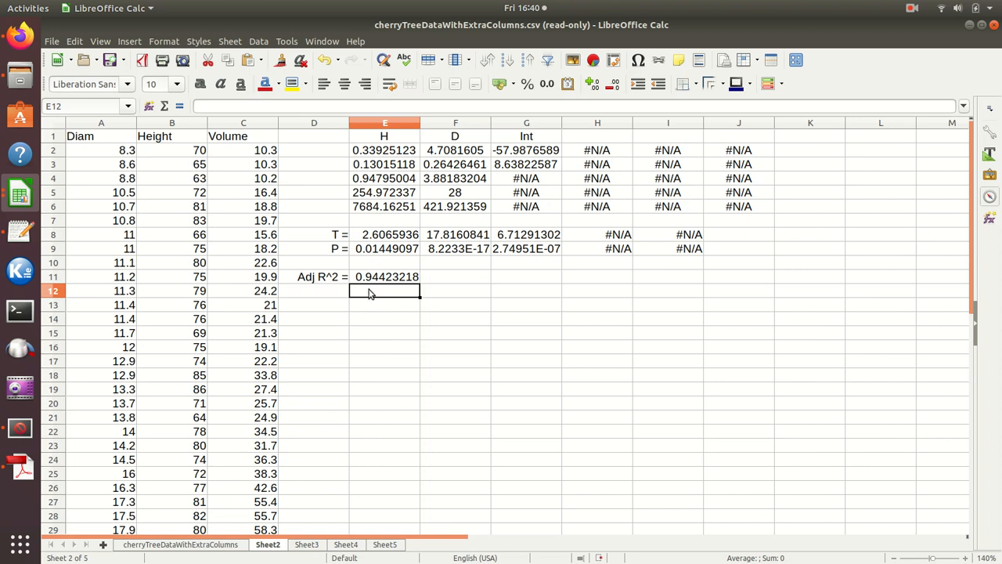
pyautogui.click(385, 277)
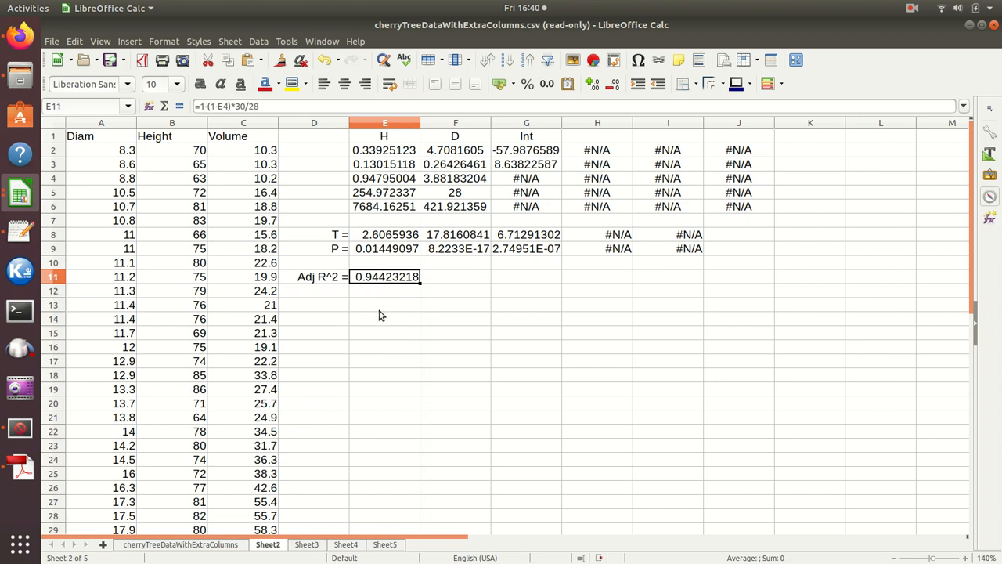
# - Compare the R^2 value in Sheet2's E4 with H4 on the cherryTreeDataWithExtraColumns sheet
pyautogui.click(385, 179)
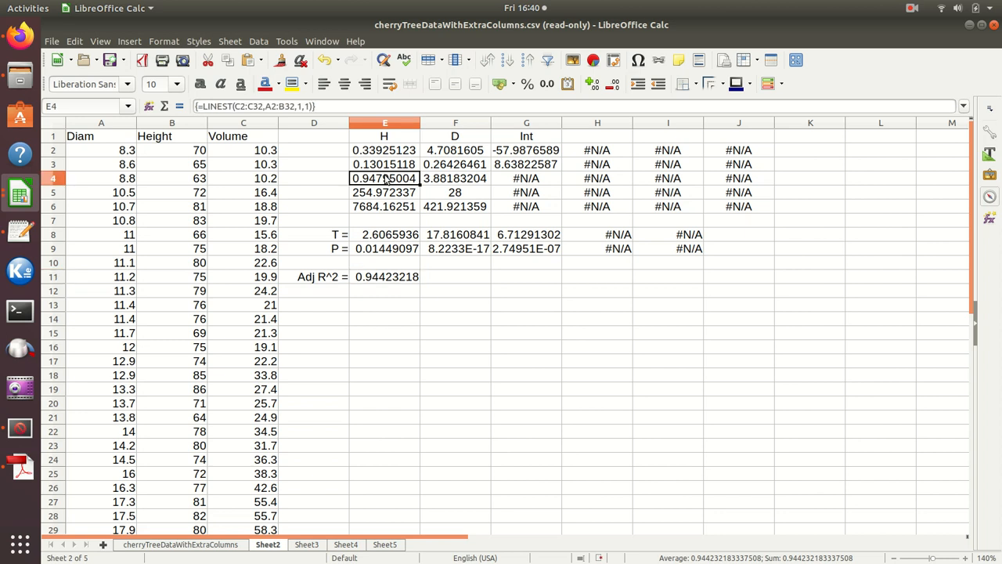
pyautogui.click(220, 545)
pyautogui.click(486, 179)
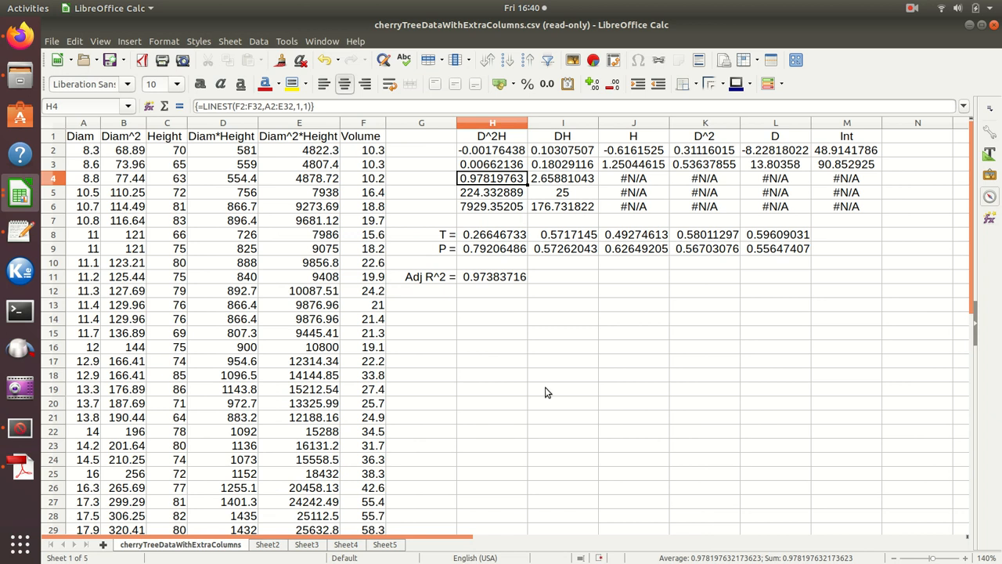
pyautogui.click(267, 545)
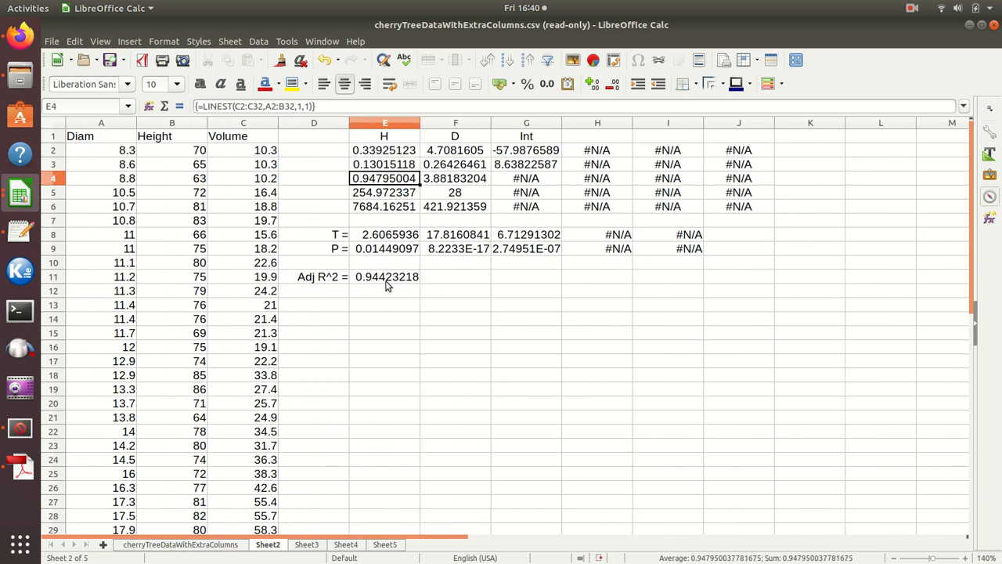
# - Compare the adjusted R^2 in Sheet2's E11 with H11 on the cherryTreeDataWithExtraColumns sheet
pyautogui.click(386, 282)
pyautogui.click(233, 548)
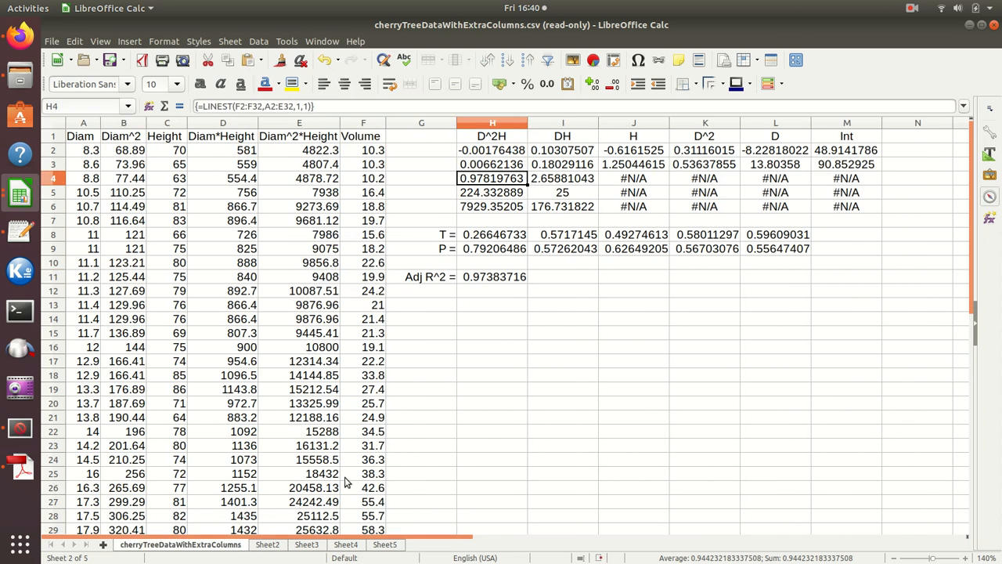
pyautogui.click(517, 283)
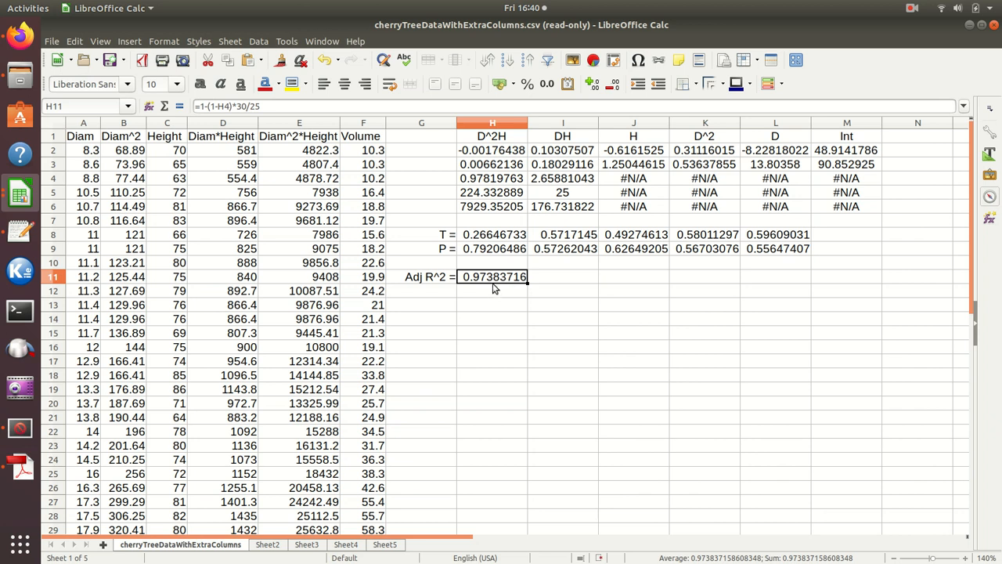
pyautogui.click(265, 545)
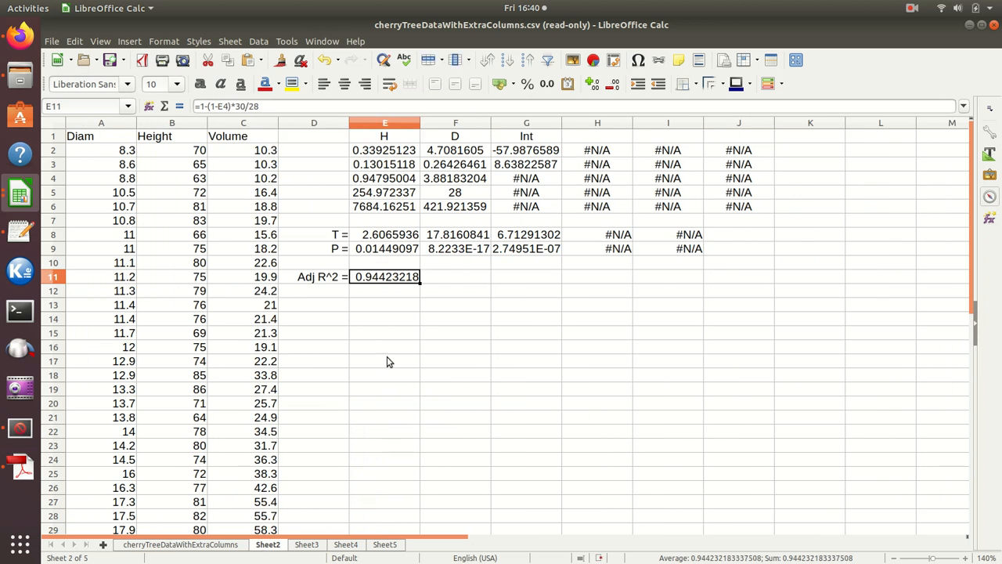
pyautogui.click(218, 545)
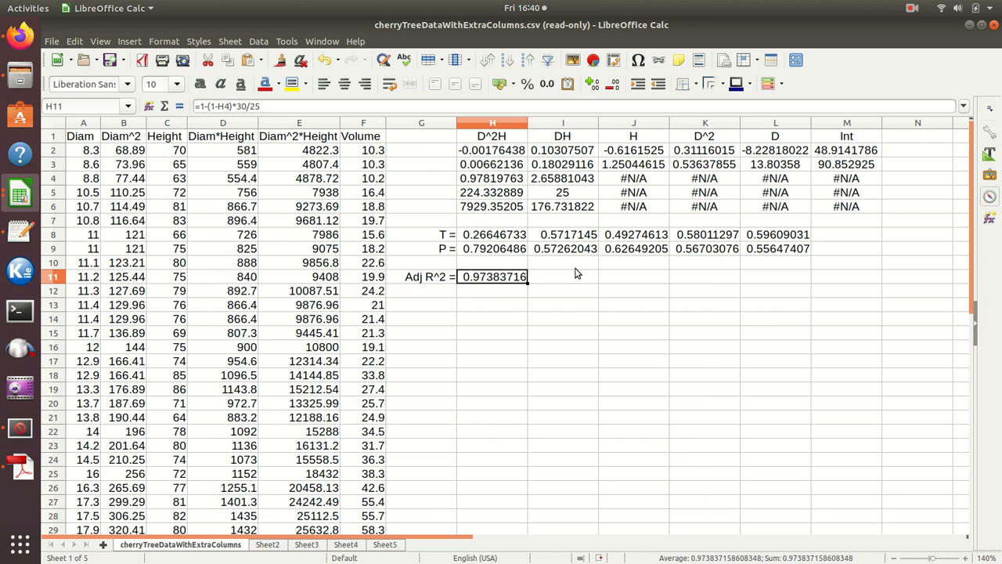
pyautogui.click(269, 547)
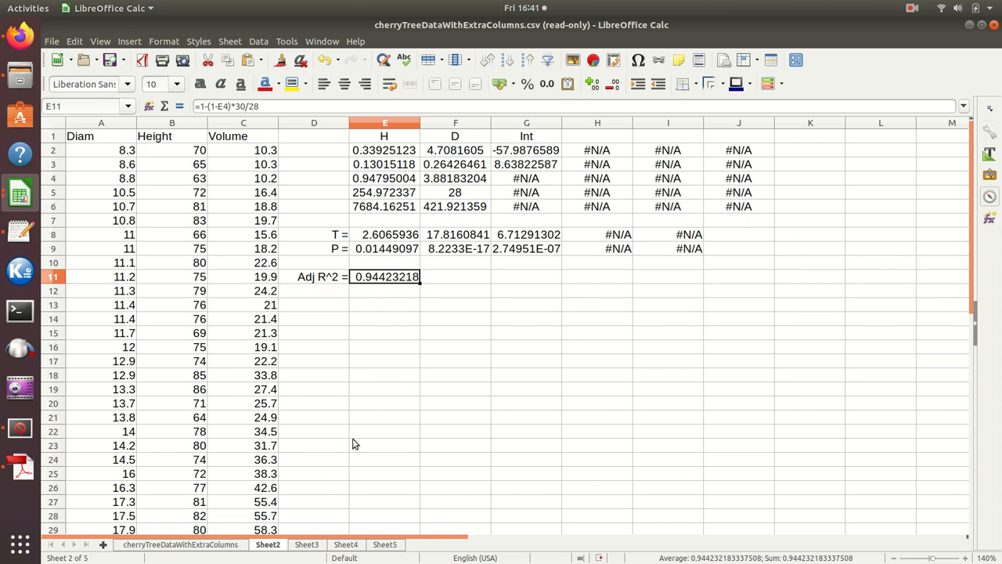
# - Examine the predictors' P values in H9:L9 on the cherryTreeDataWithExtraColumns sheet
pyautogui.click(229, 546)
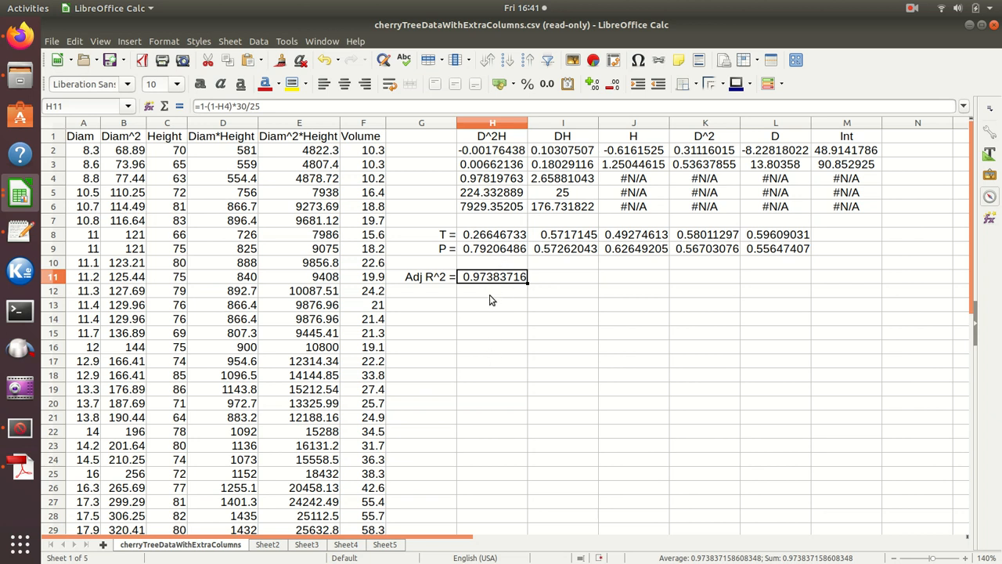
pyautogui.moveTo(493, 249); pyautogui.dragTo(756, 255)
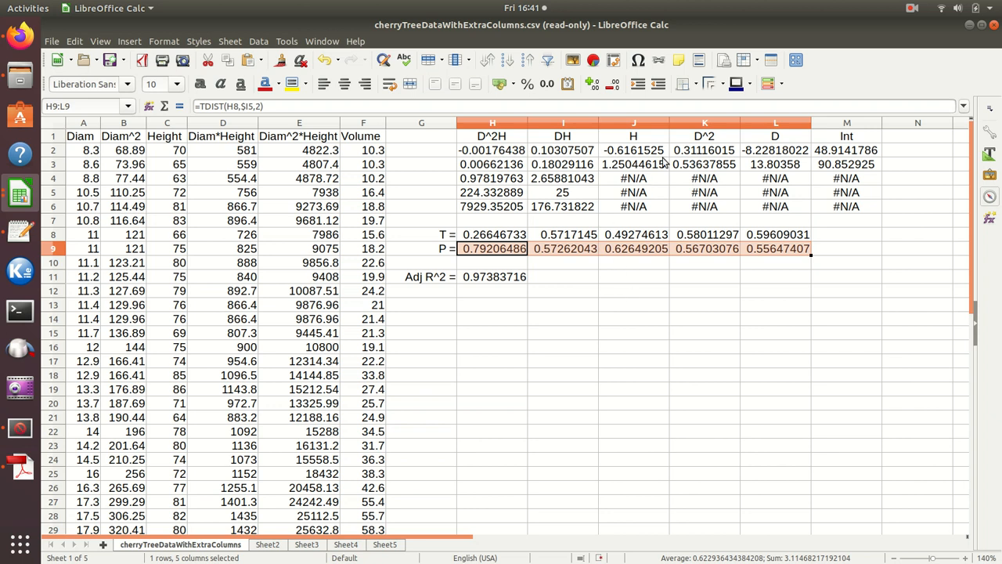
pyautogui.click(570, 287)
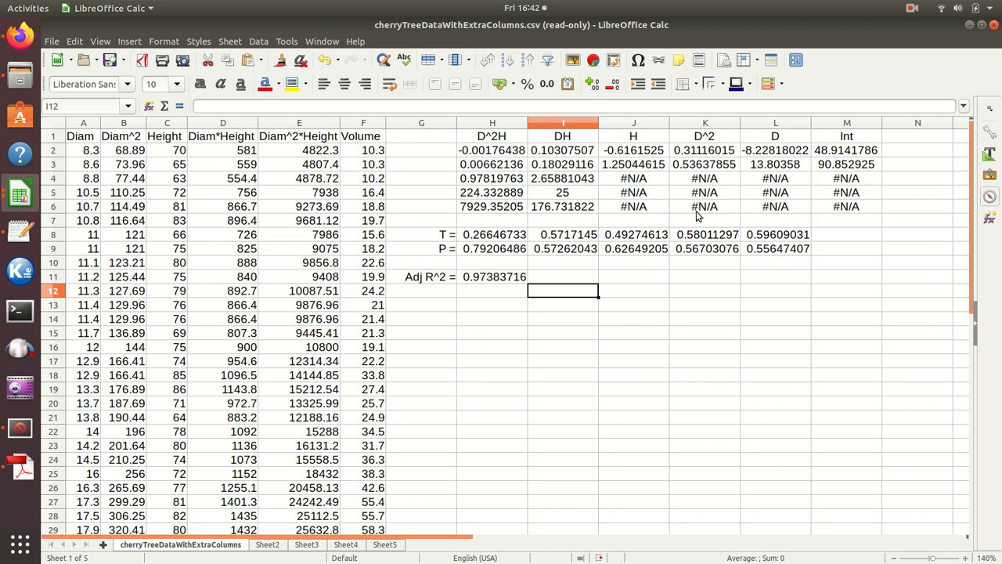
# - Return to Sheet2 and inspect the unused #N/A cells beside the two-predictor regression output
pyautogui.click(267, 545)
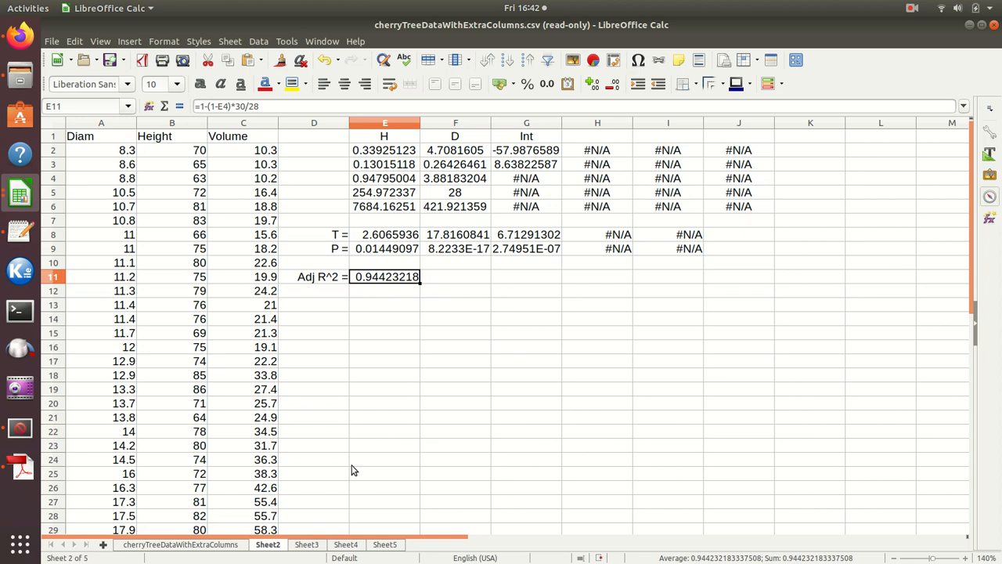
pyautogui.click(311, 141)
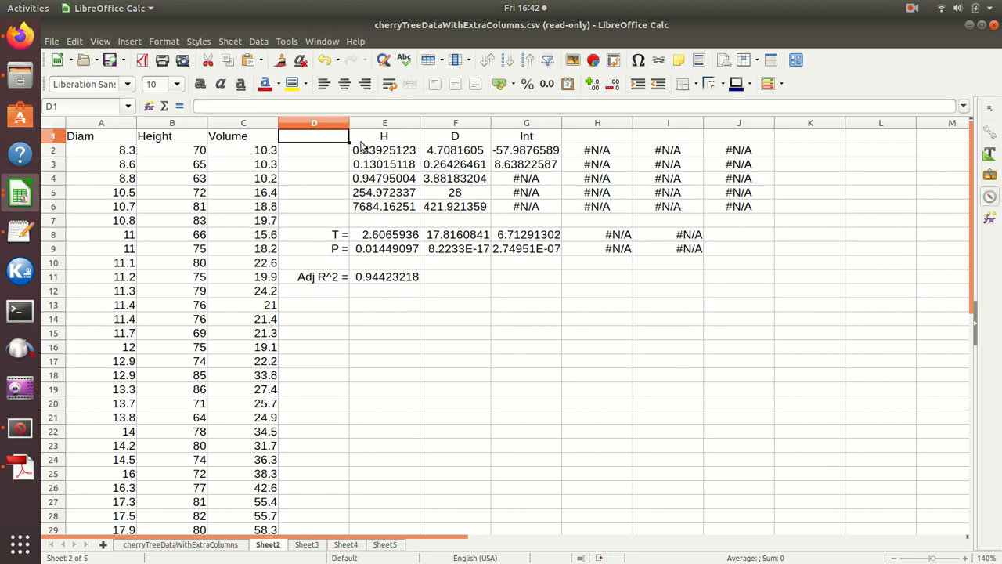
pyautogui.moveTo(599, 153); pyautogui.dragTo(734, 250)
pyautogui.click(653, 323)
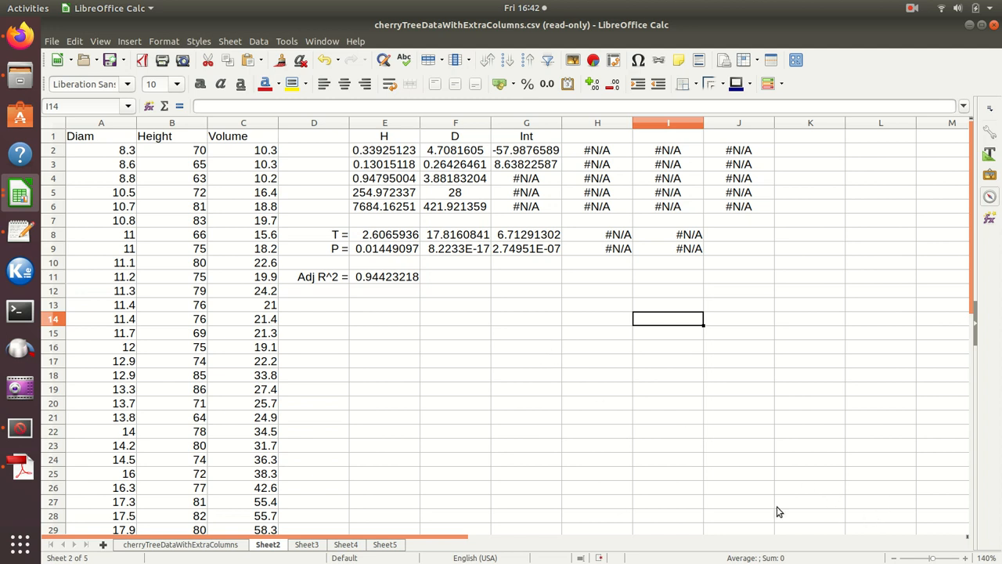
# - Magnify Sheet2 to 310% around the regression output to read the coefficients, P values and adjusted R^2
pyautogui.click(967, 558)
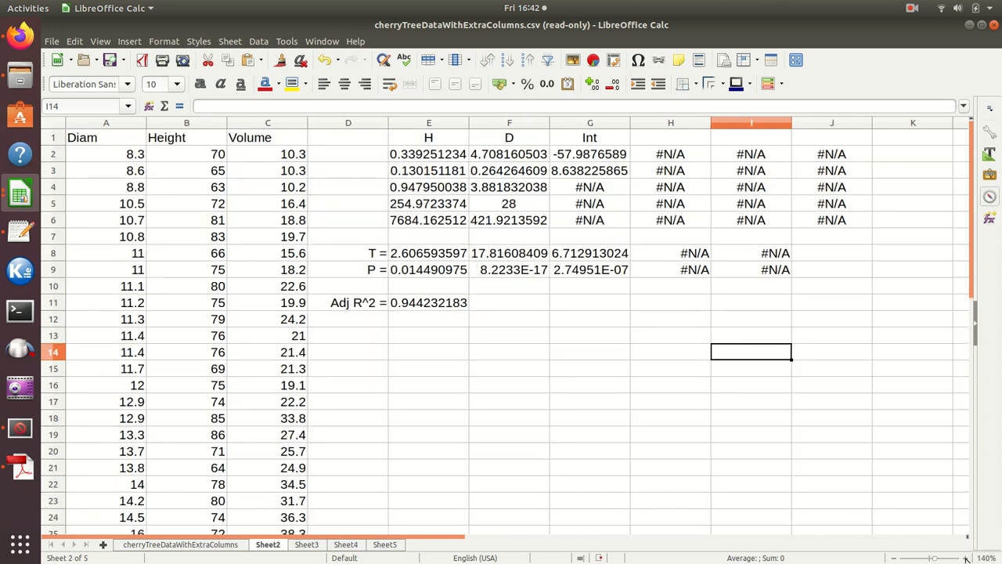
pyautogui.click(967, 558)
pyautogui.click(967, 559)
pyautogui.click(967, 558)
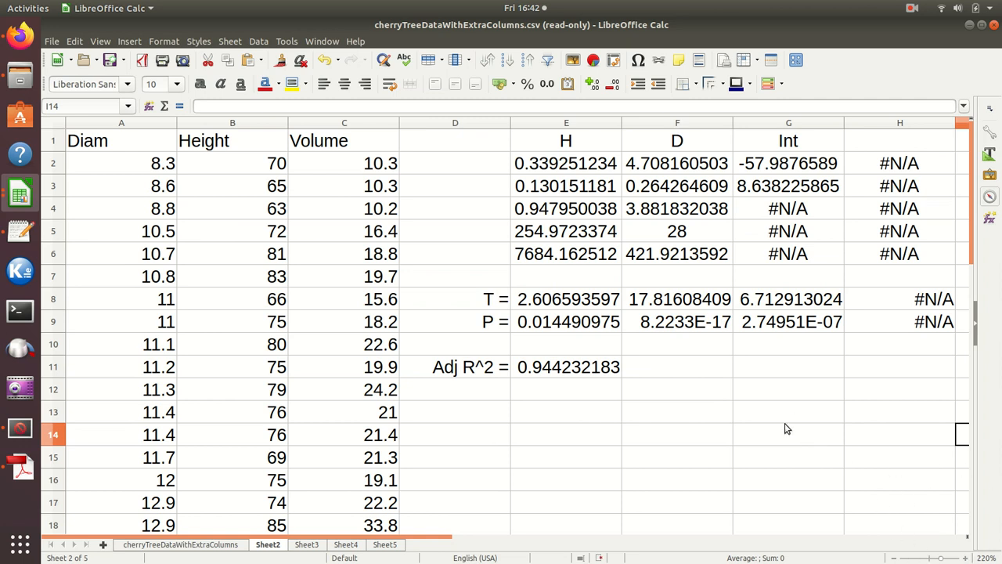
pyautogui.moveTo(388, 538); pyautogui.dragTo(549, 530)
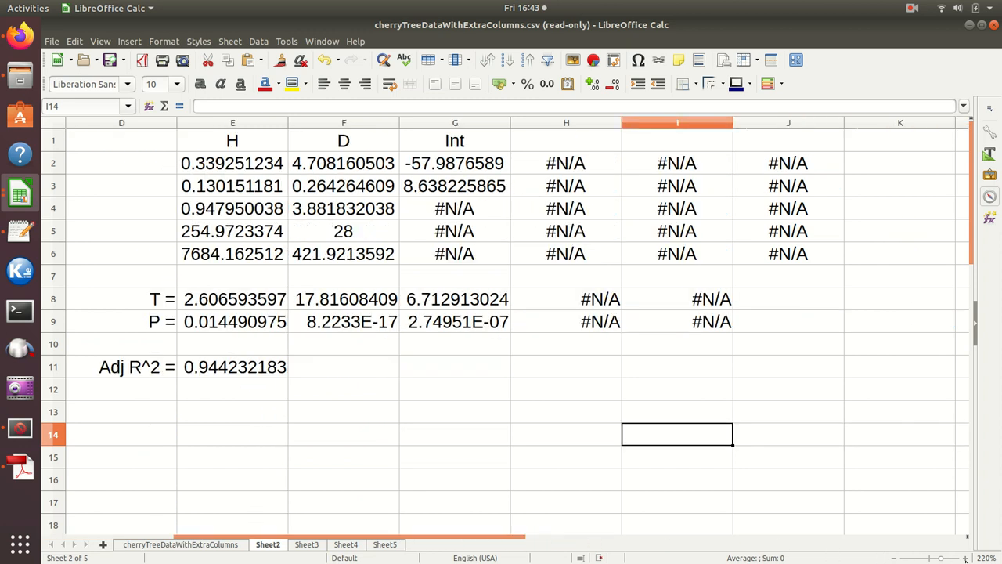
pyautogui.click(965, 558)
pyautogui.click(966, 559)
pyautogui.click(966, 558)
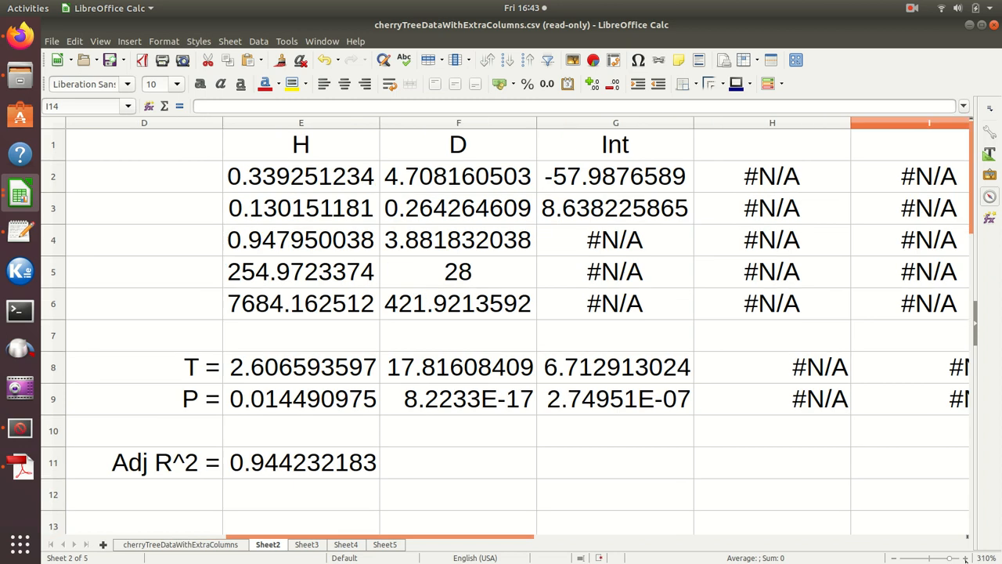
# - Set the font color of the #N/A cells in H2:H9 on Sheet2 to white to hide them
pyautogui.click(965, 559)
pyautogui.click(966, 558)
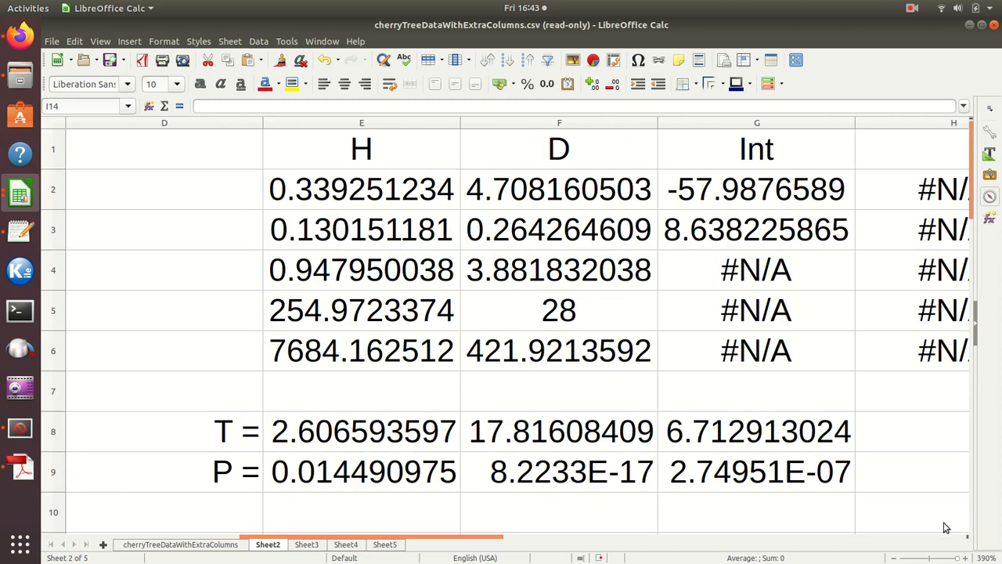
pyautogui.scroll(-1, 946, 525)
pyautogui.scroll(1, 946, 525)
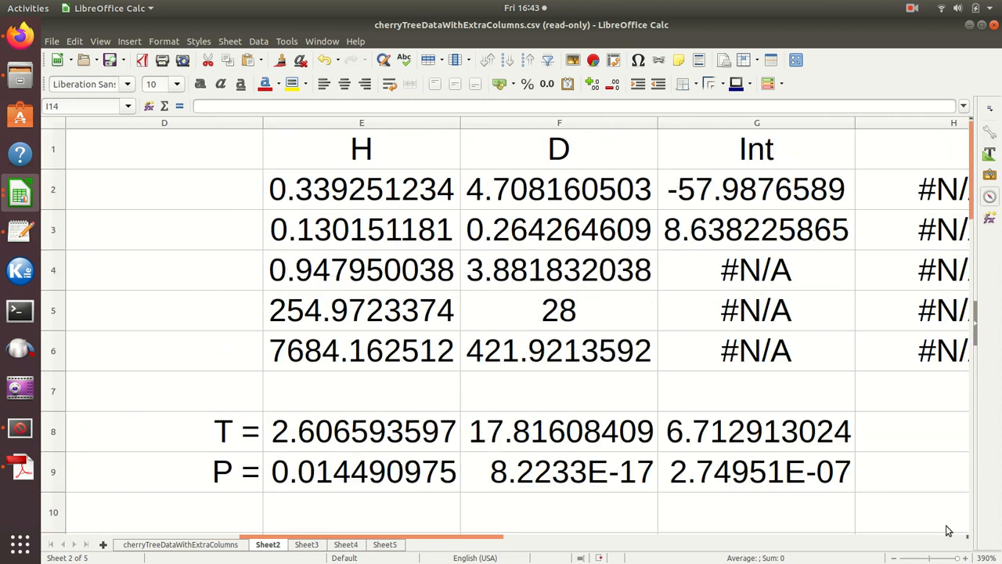
pyautogui.click(893, 558)
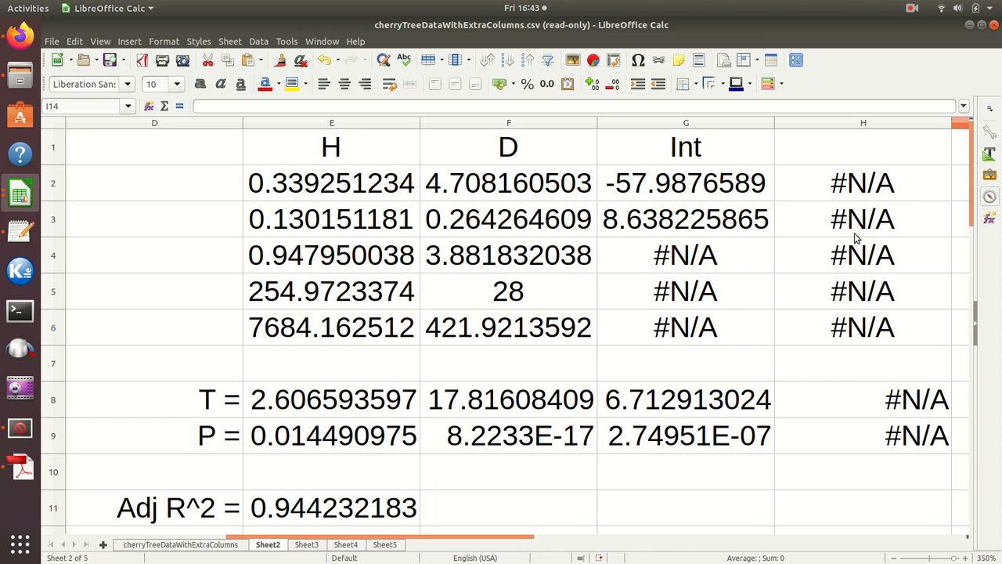
pyautogui.moveTo(865, 185); pyautogui.dragTo(871, 221)
pyautogui.moveTo(877, 304); pyautogui.dragTo(878, 435)
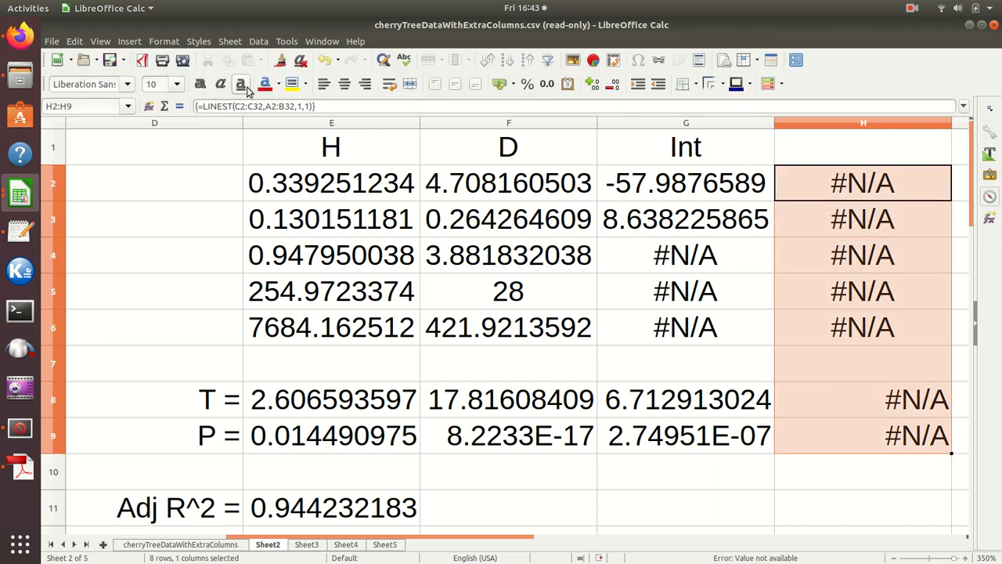
pyautogui.click(280, 84)
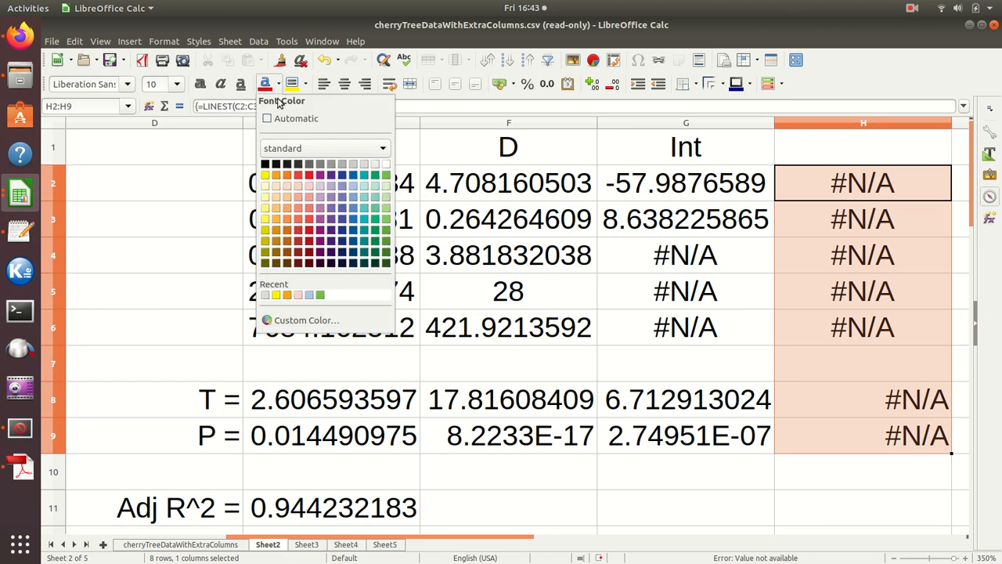
pyautogui.click(386, 164)
pyautogui.click(788, 485)
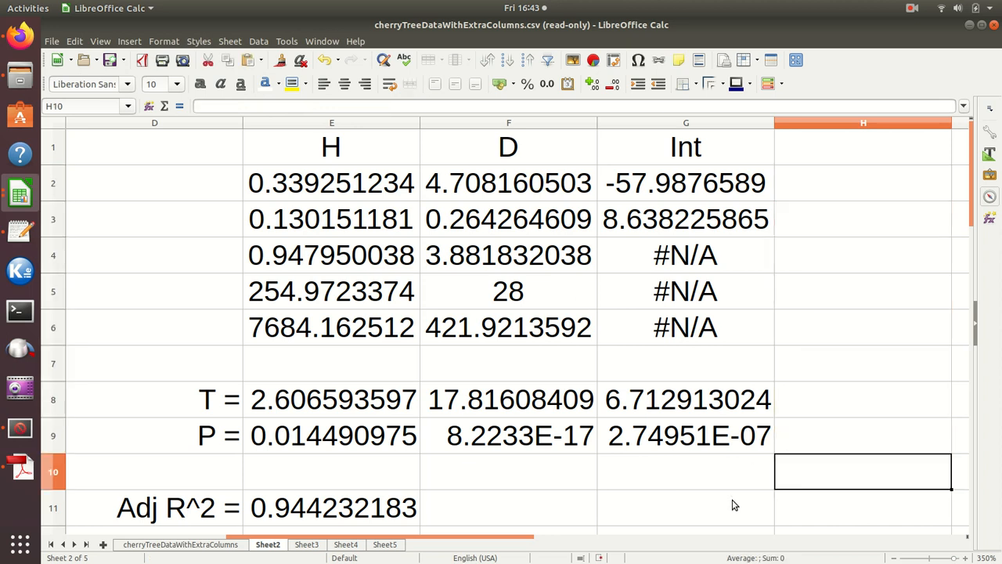
# - Apply the white font color to the #N/A cells G4:G6 beneath the Int column
pyautogui.click(693, 253)
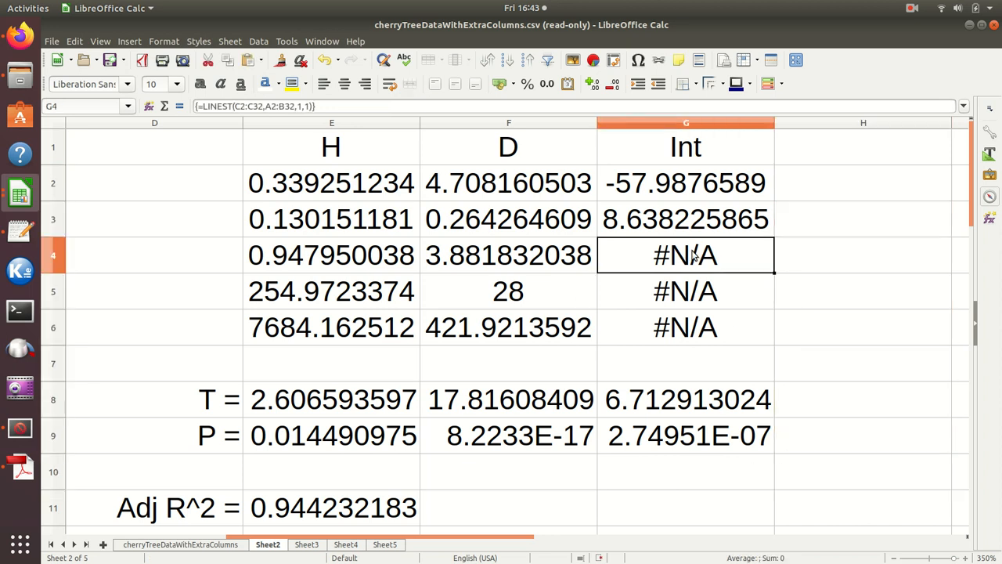
pyautogui.moveTo(693, 253); pyautogui.dragTo(697, 321)
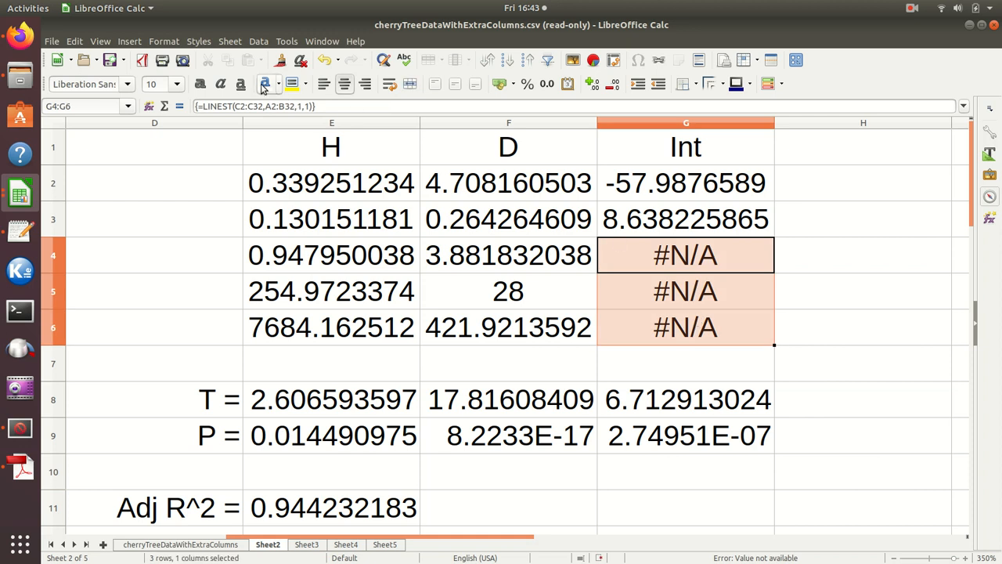
pyautogui.press('Delete')
pyautogui.click(668, 496)
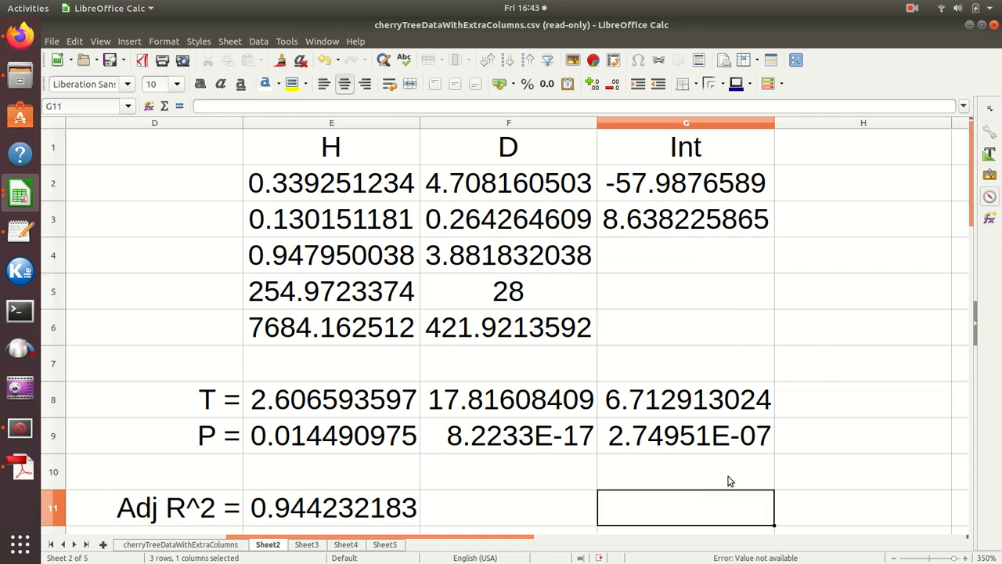
pyautogui.click(862, 495)
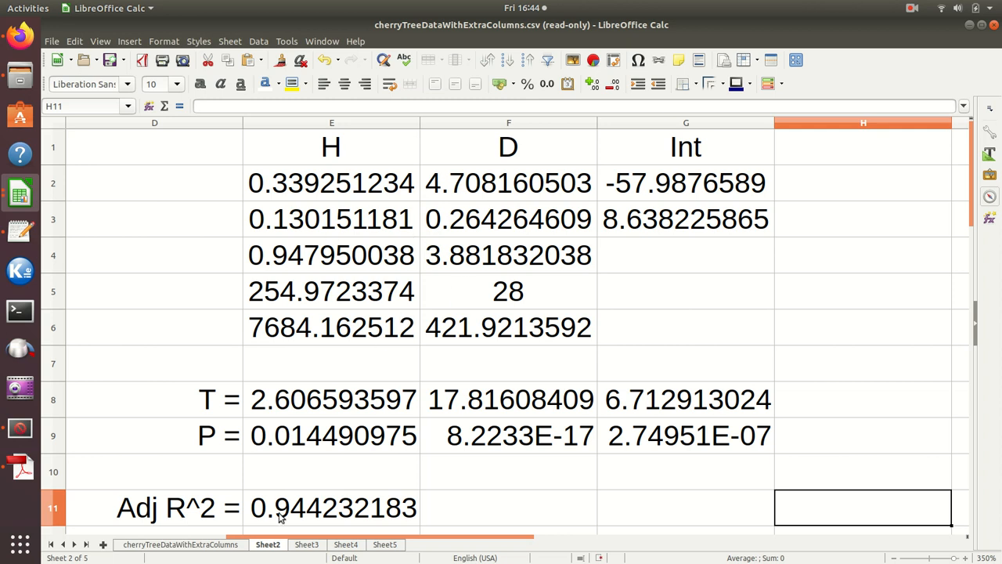
# - Delete the Diam, Diam^2, Height and Diam*Height columns on Sheet3, keeping Diam^2*Height as the only predictor
pyautogui.click(306, 544)
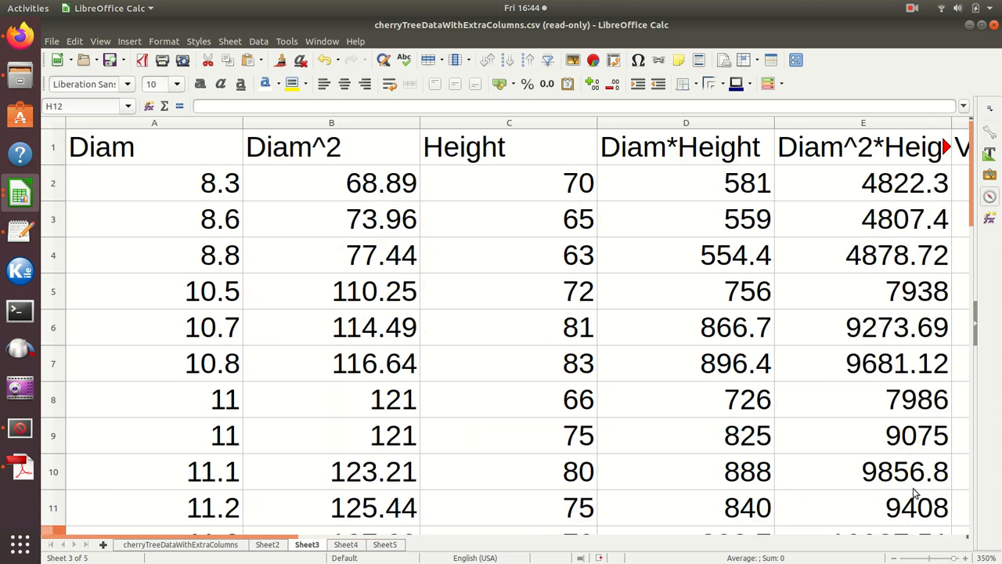
pyautogui.click(897, 560)
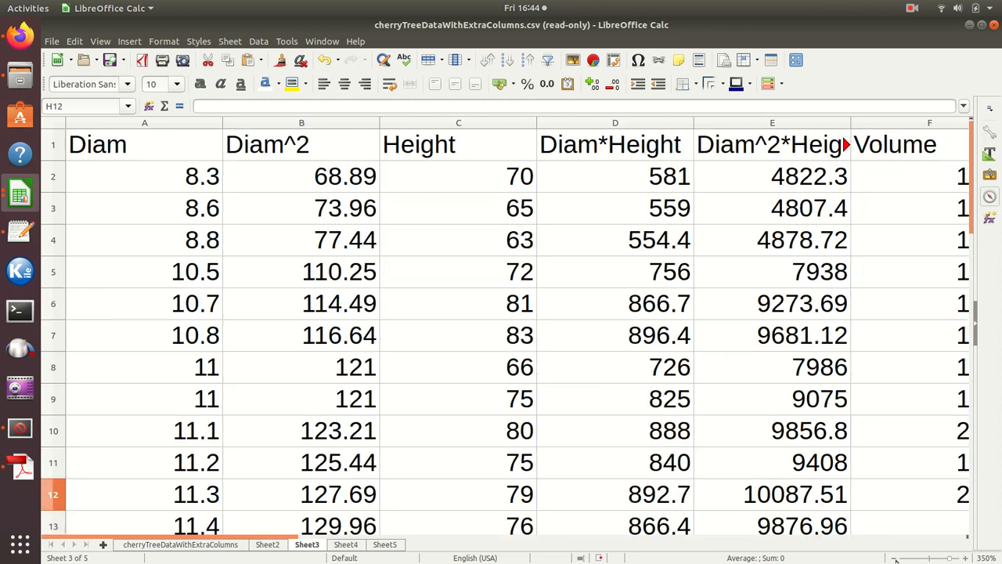
pyautogui.click(896, 560)
pyautogui.click(896, 560)
pyautogui.click(897, 560)
pyautogui.click(896, 560)
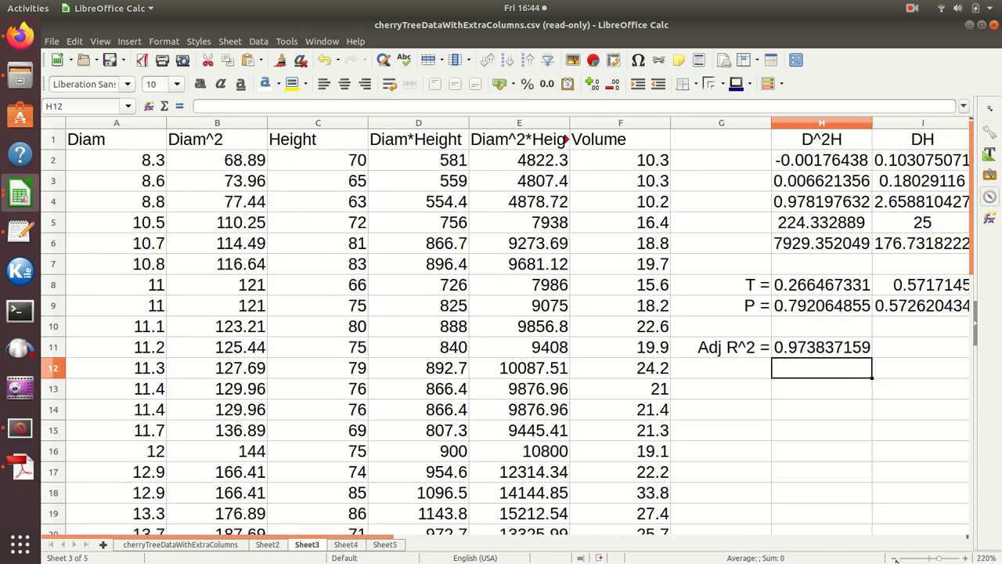
pyautogui.click(897, 559)
pyautogui.click(896, 560)
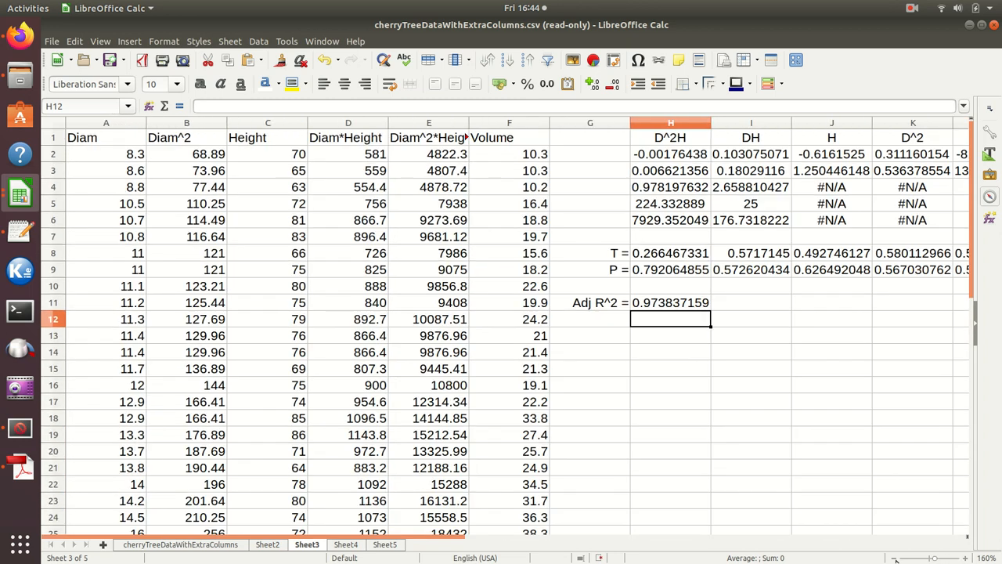
pyautogui.click(897, 560)
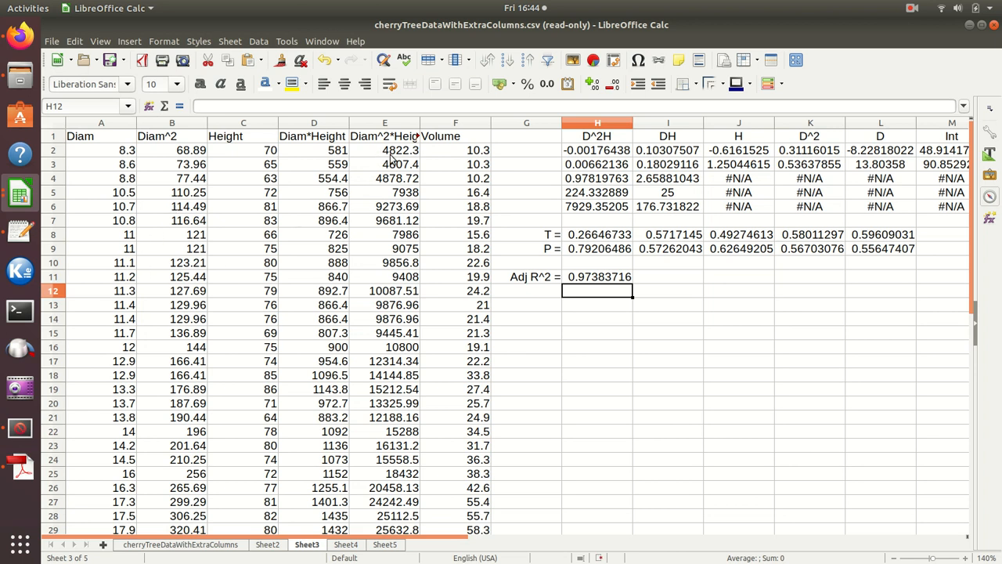
pyautogui.moveTo(101, 127); pyautogui.dragTo(310, 130)
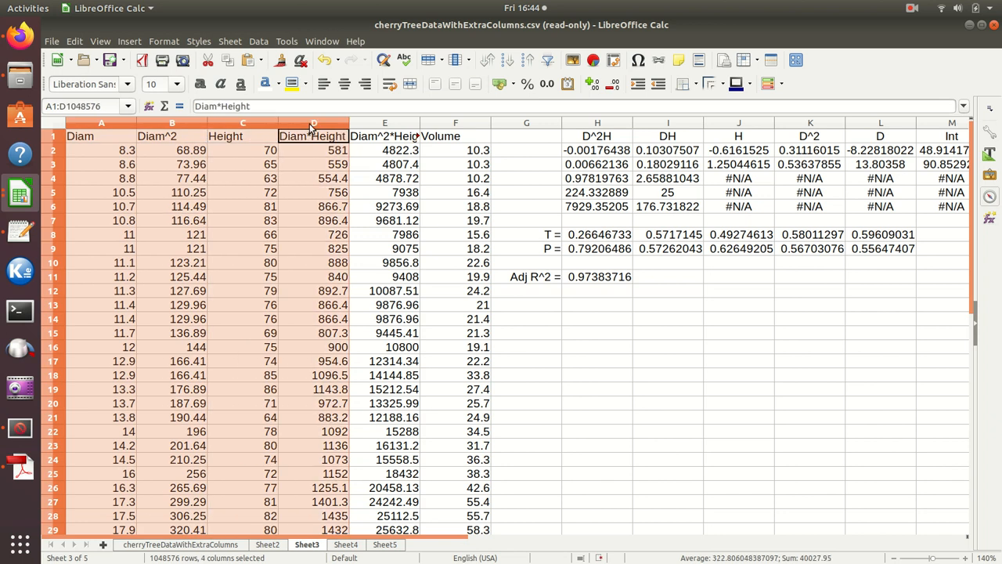
pyautogui.rightClick(299, 124)
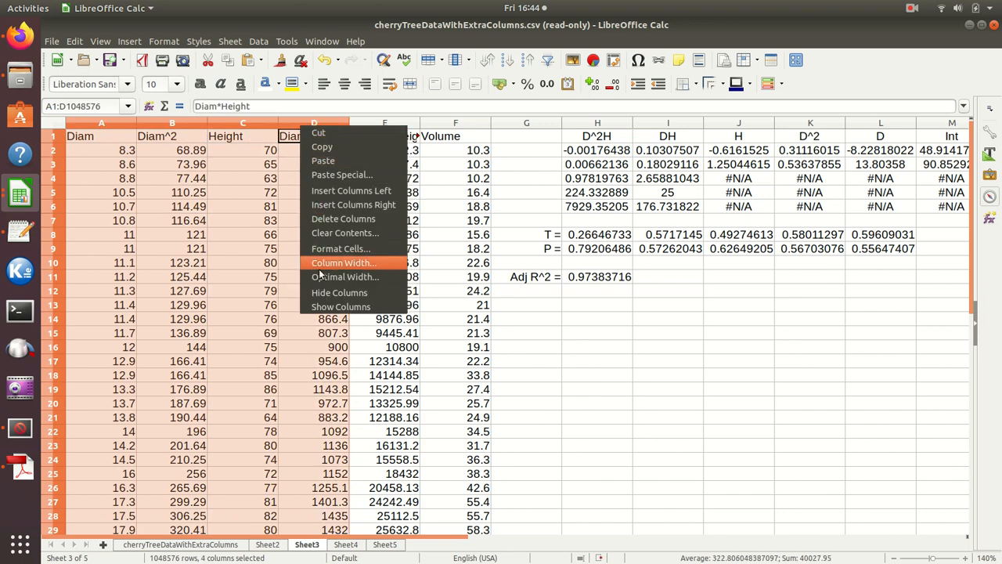
pyautogui.click(333, 222)
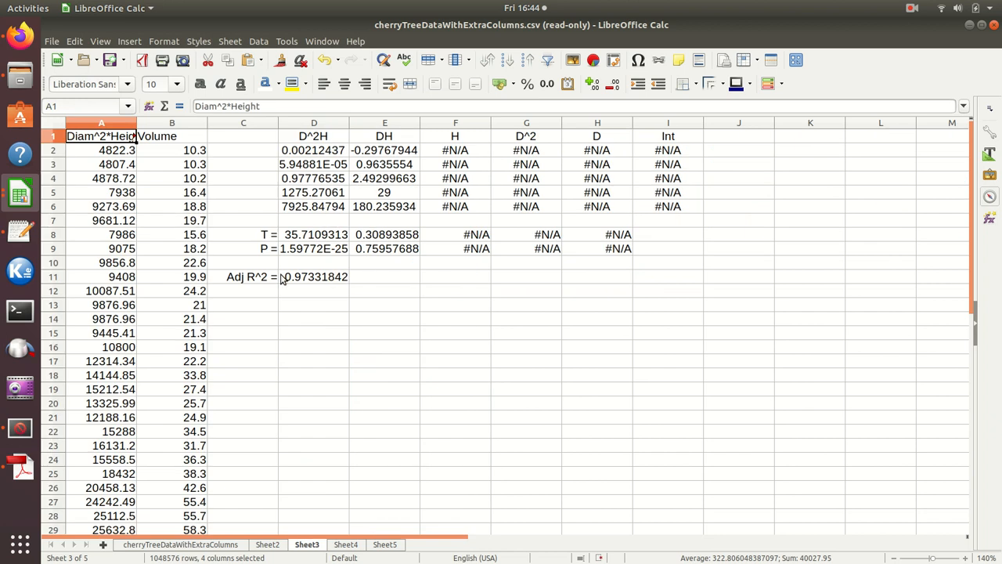
pyautogui.click(382, 360)
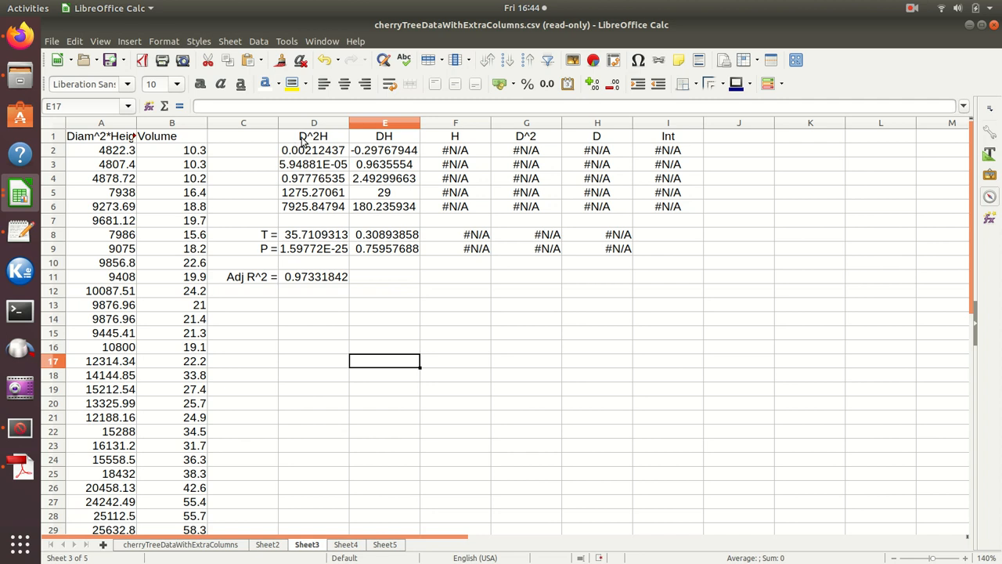
# - Relabel E1 on Sheet3 as Int and clear the leftover coefficient headers in F1:I1
pyautogui.click(393, 140)
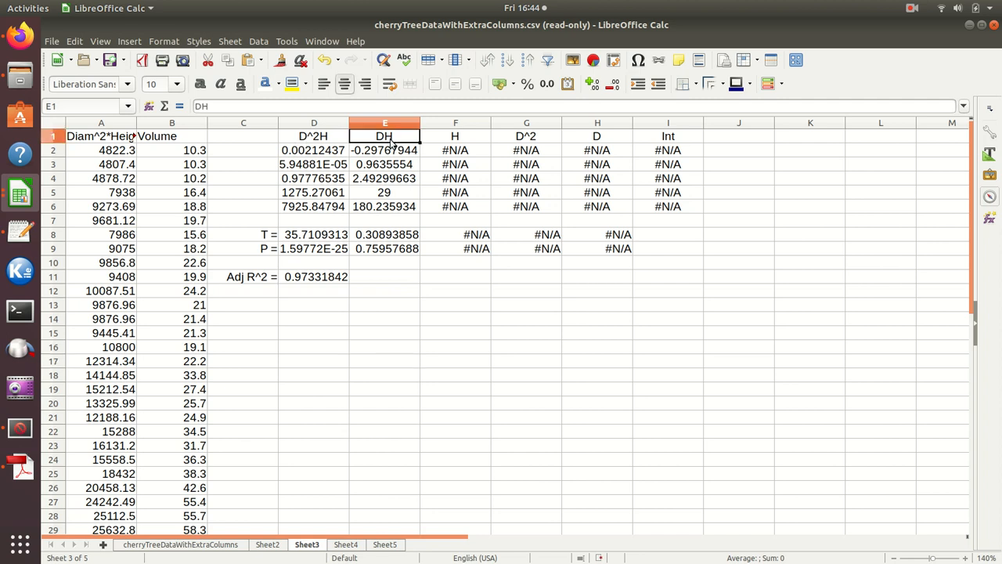
pyautogui.write('Int')
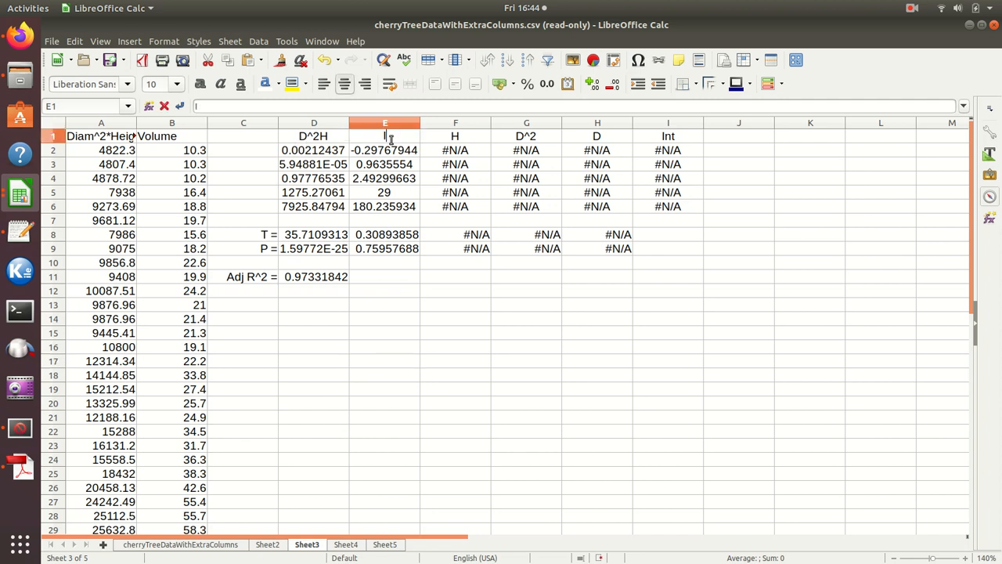
pyautogui.click(476, 136)
pyautogui.moveTo(476, 137); pyautogui.dragTo(670, 143)
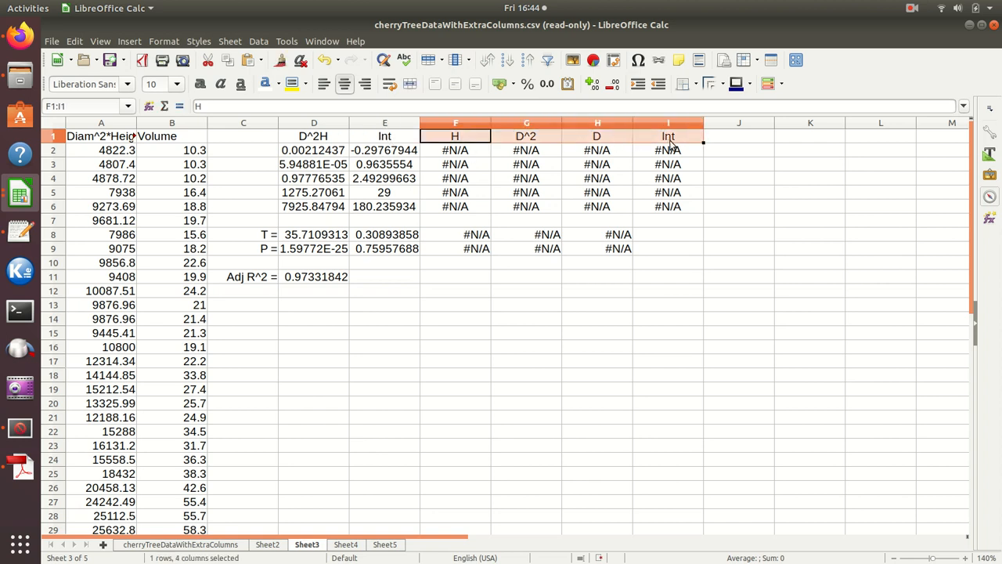
pyautogui.press('Delete')
pyautogui.moveTo(546, 151); pyautogui.dragTo(547, 194)
pyautogui.click(523, 305)
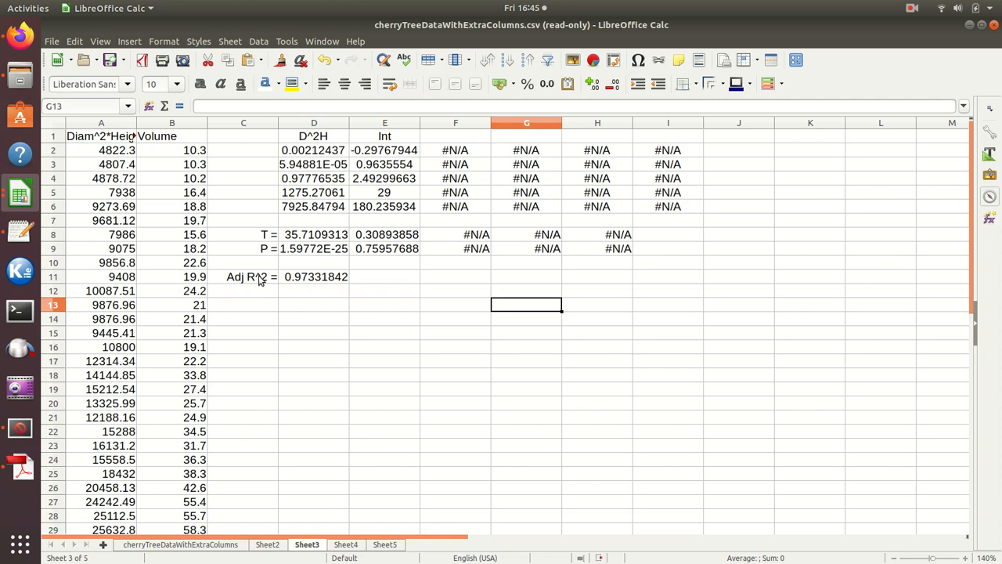
# - Correct Sheet3's adjusted R^2 formula in D11 to =1-(1-D4)*30/29
pyautogui.doubleClick(323, 278)
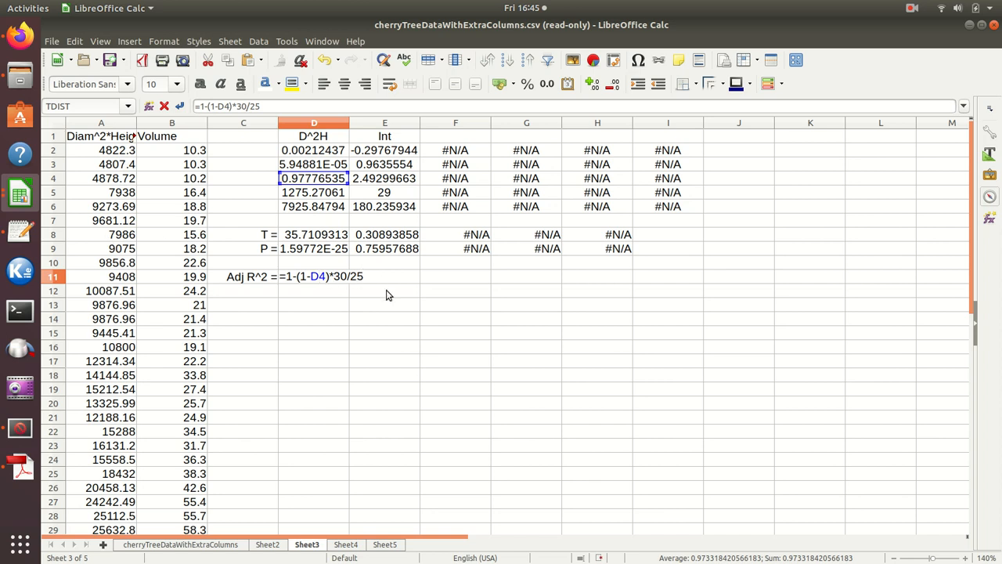
pyautogui.press('BackSpace')
pyautogui.press('Return')
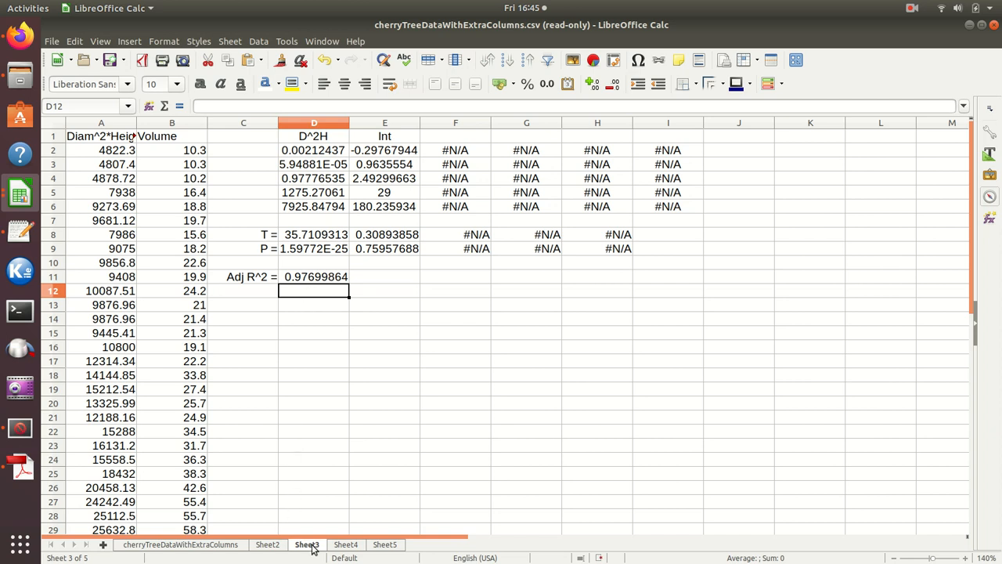
# - Compare Sheet3's adjusted R^2 with the adjusted values on Sheet2 and the cherryTreeDataWithExtraColumns sheet
pyautogui.click(267, 545)
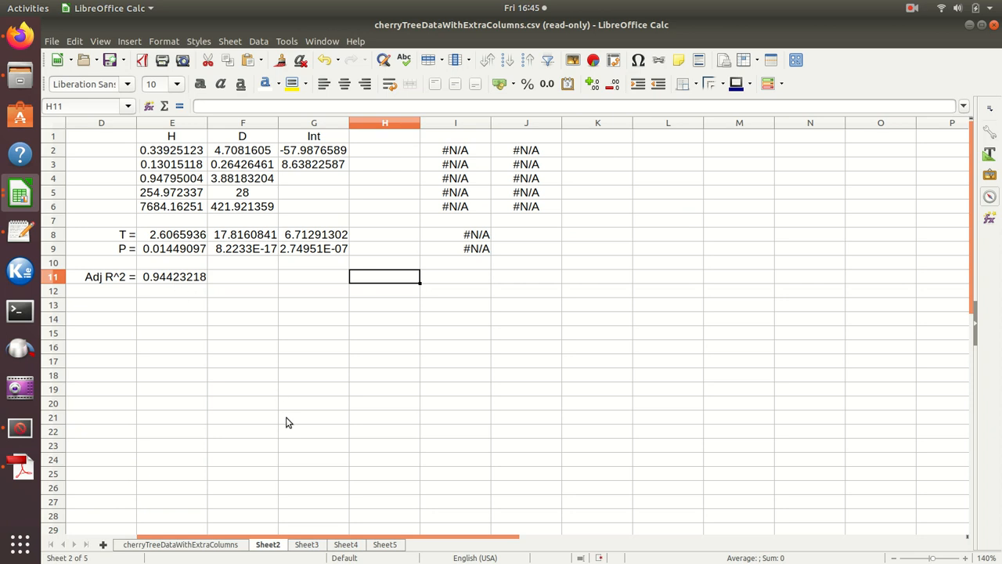
pyautogui.click(306, 544)
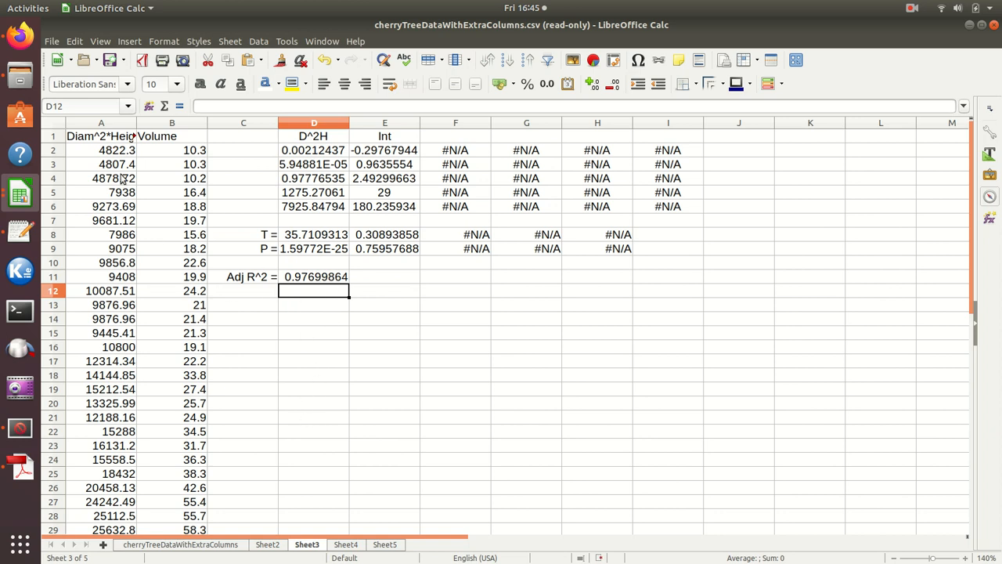
pyautogui.click(223, 546)
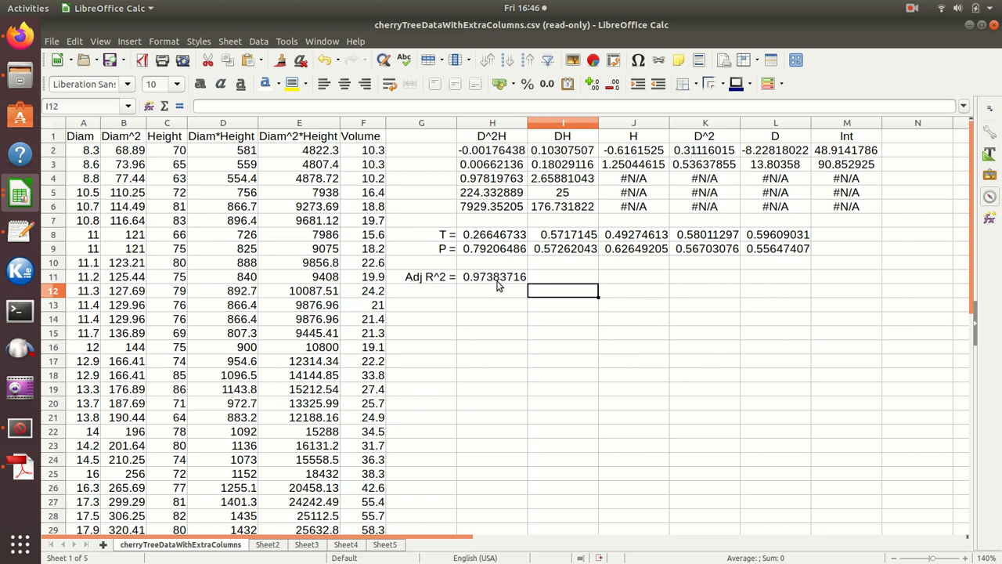
# - Compare the unadjusted R^2 in the full model's H4 with D4 on Sheet3
pyautogui.click(473, 183)
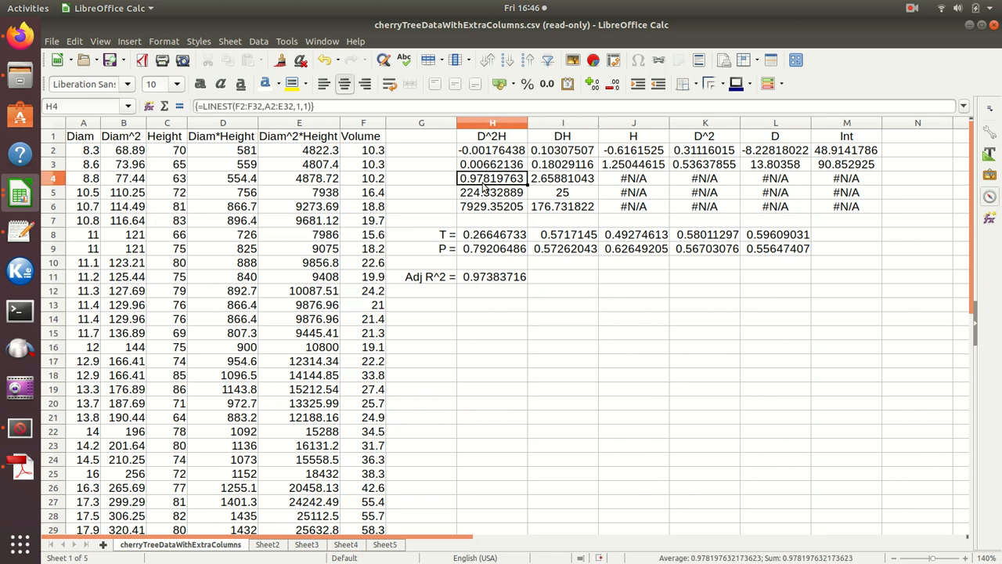
pyautogui.click(308, 544)
pyautogui.click(329, 180)
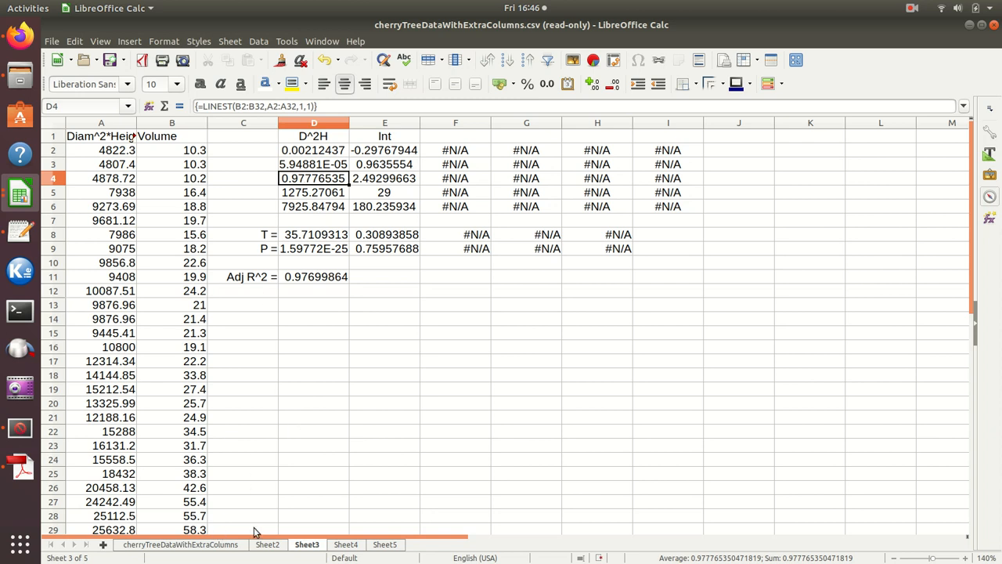
# - Compare the adjusted R^2 in Sheet3's D11 with the full model's H11, and check H11 against the R^2 in H4
pyautogui.click(321, 279)
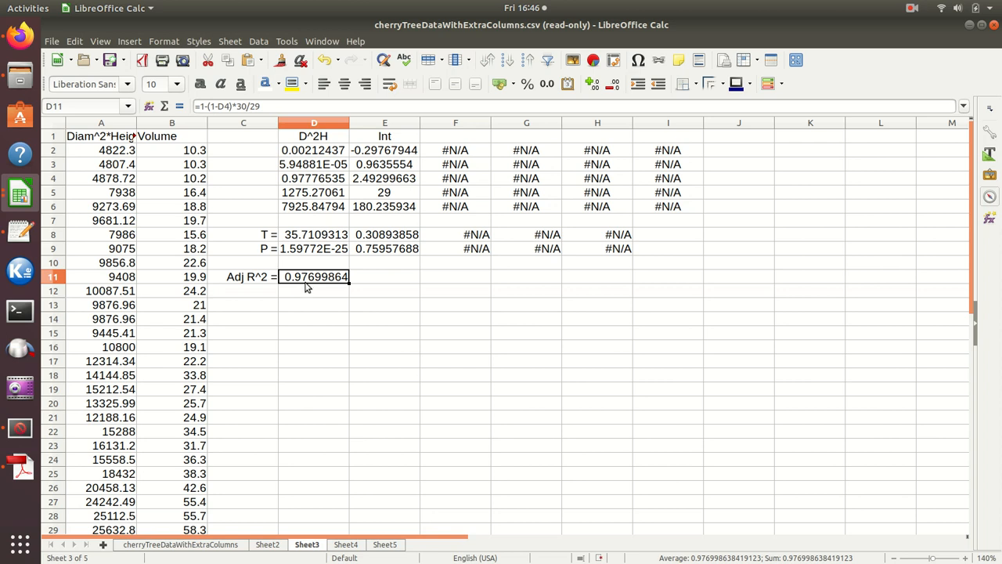
pyautogui.click(230, 544)
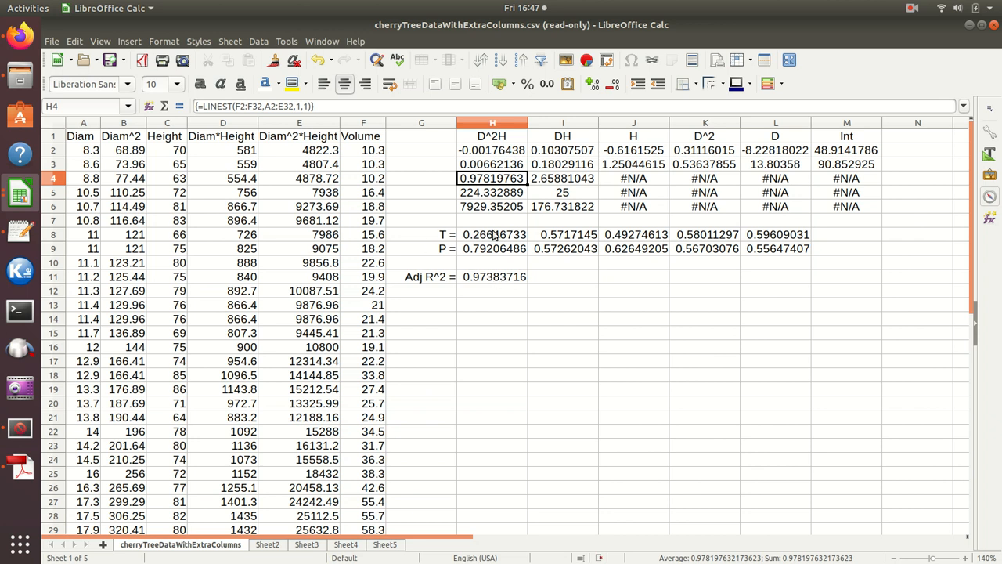
pyautogui.click(500, 282)
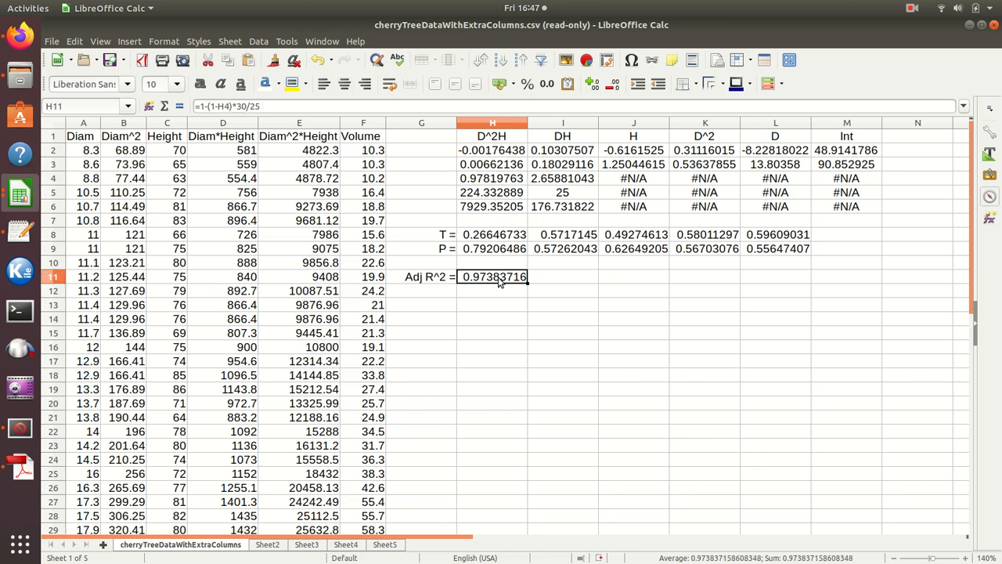
pyautogui.click(497, 183)
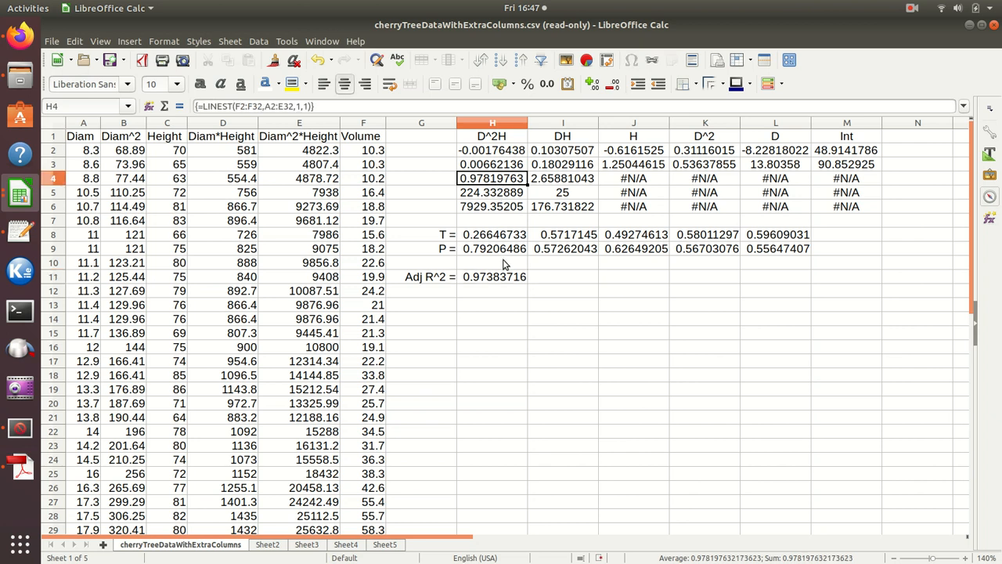
pyautogui.click(499, 283)
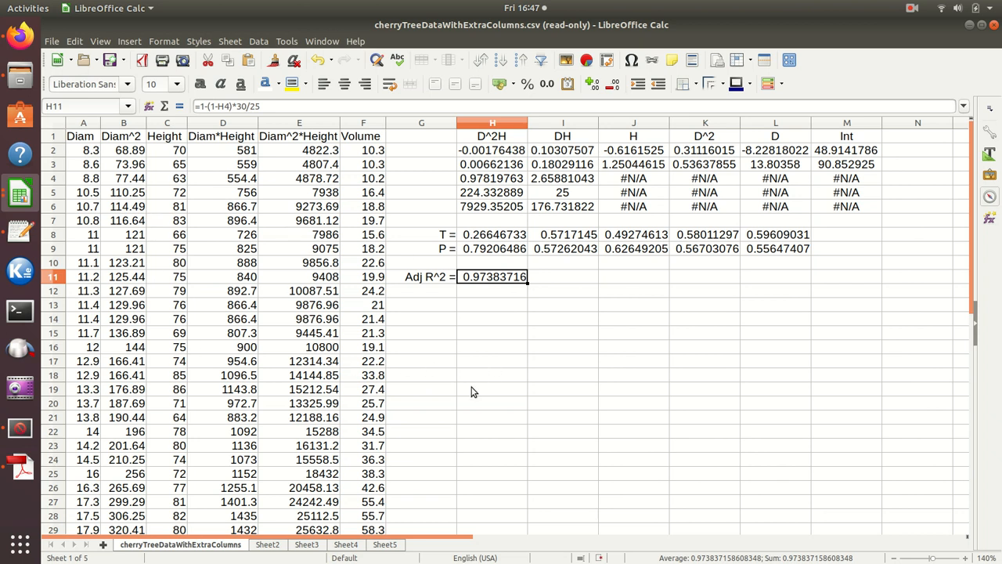
# - Compare the P values and adjusted R^2 of the models on Sheet2 and Sheet3, and review Sheet2's predictor columns
pyautogui.click(272, 545)
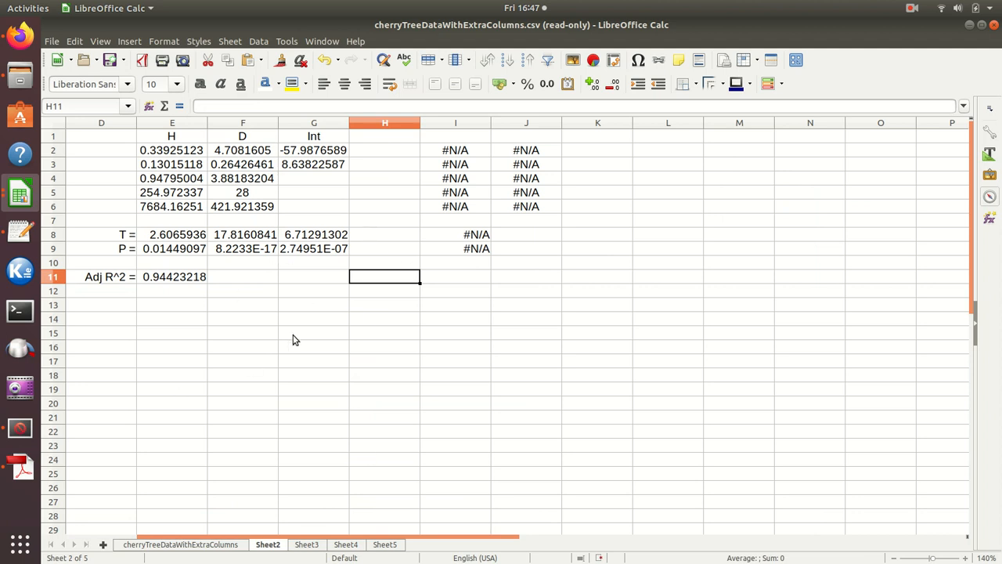
pyautogui.click(304, 546)
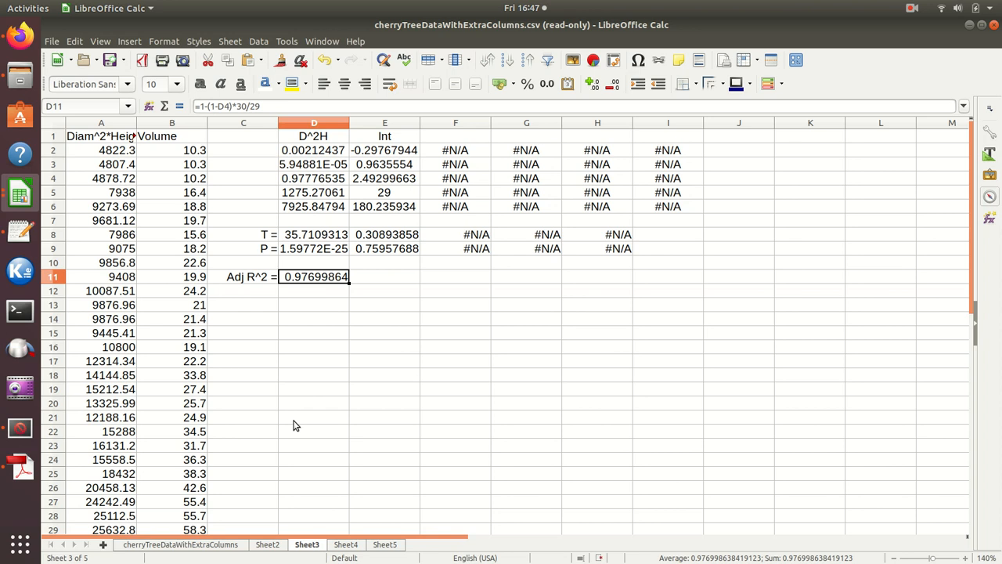
pyautogui.click(269, 545)
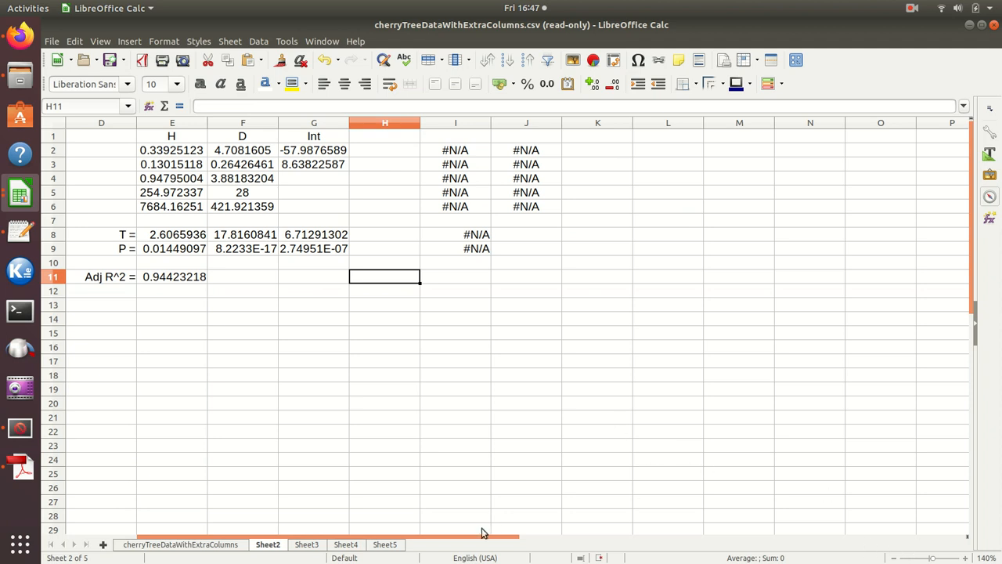
pyautogui.hscroll(-3, 482, 542)
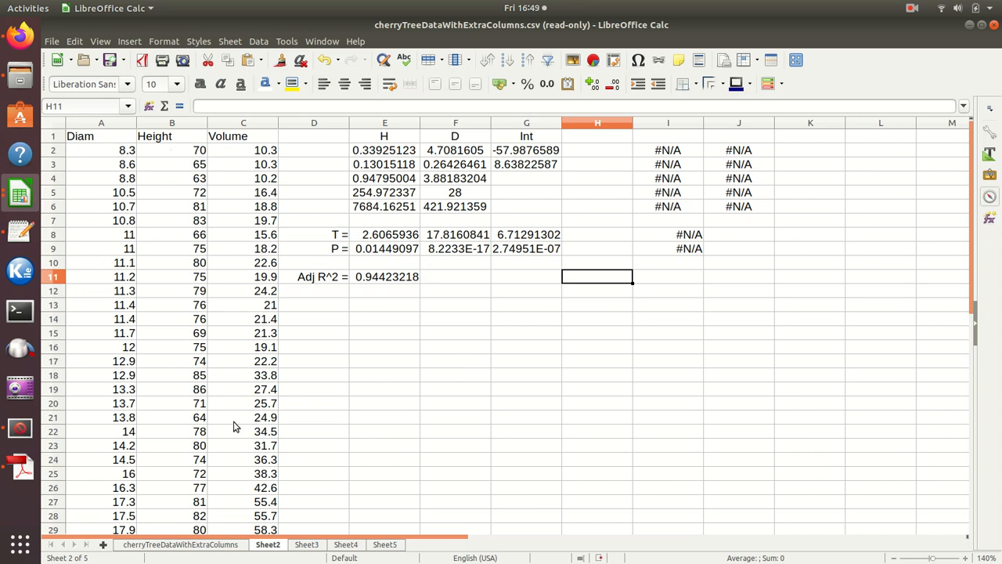
# - Delete the Height, Diam*Height and Diam^2*Height columns on Sheet4, keeping Diam and Diam^2 as predictors of Volume
pyautogui.click(349, 546)
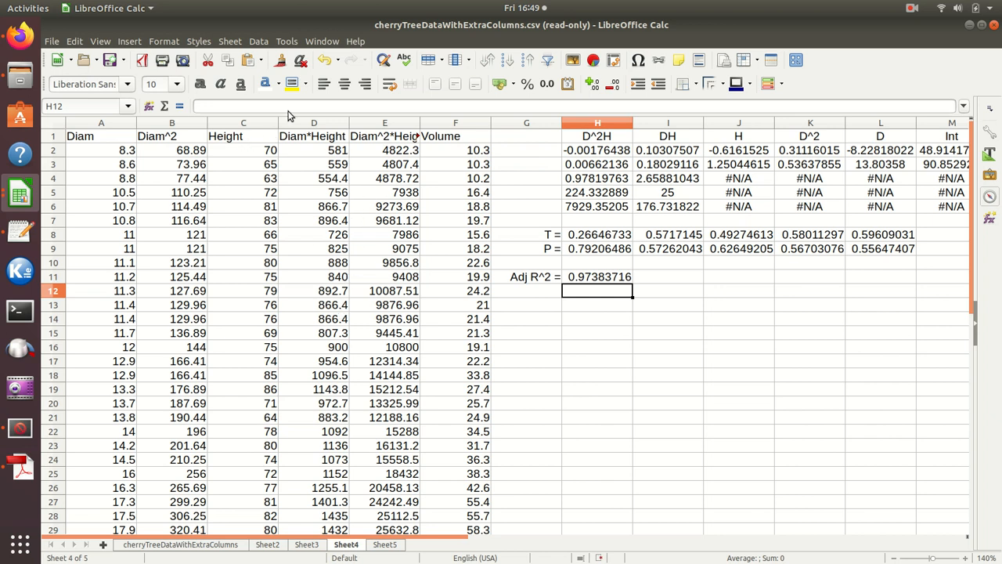
pyautogui.click(254, 124)
pyautogui.moveTo(254, 121); pyautogui.dragTo(367, 130)
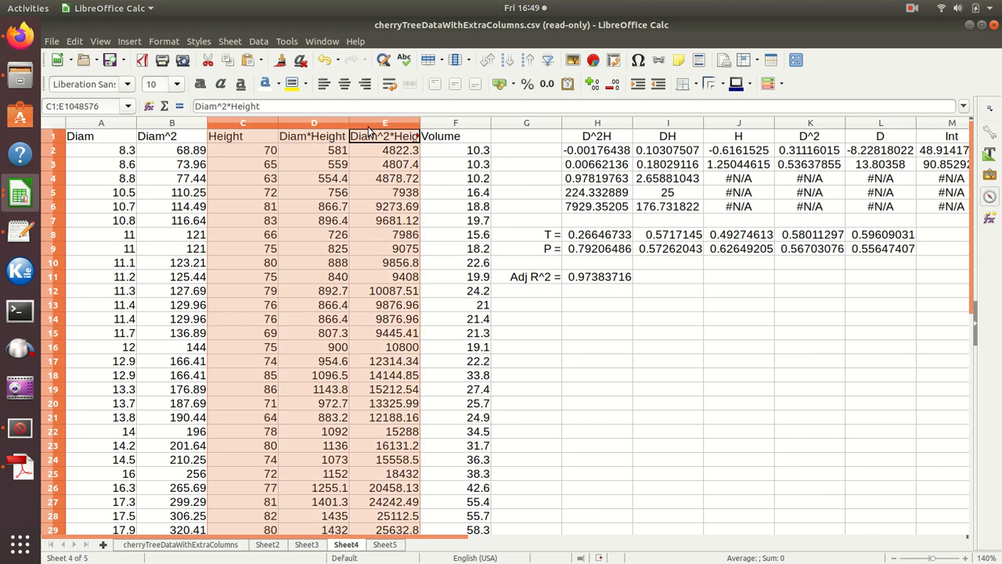
pyautogui.rightClick(371, 123)
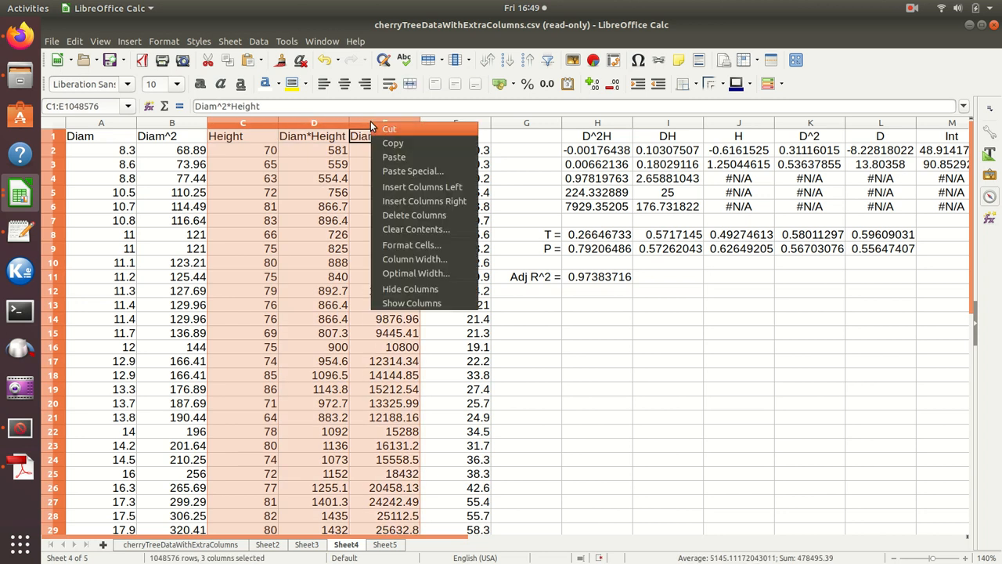
pyautogui.click(420, 215)
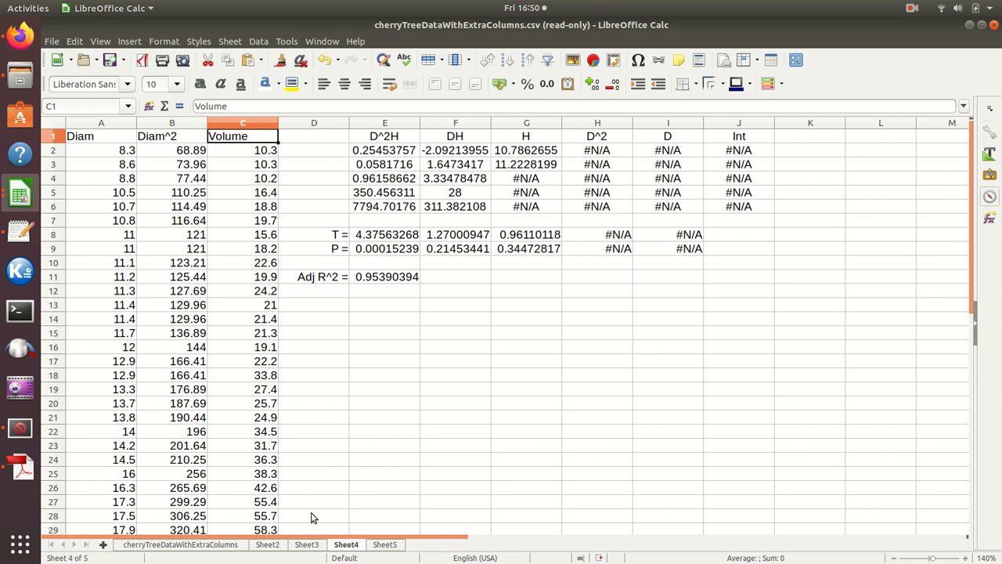
# - Compare the P values and adjusted R^2 across Sheet3, Sheet2, Sheet4 and Sheet5, focusing on Sheet2's regression results in D1:H11
pyautogui.click(308, 544)
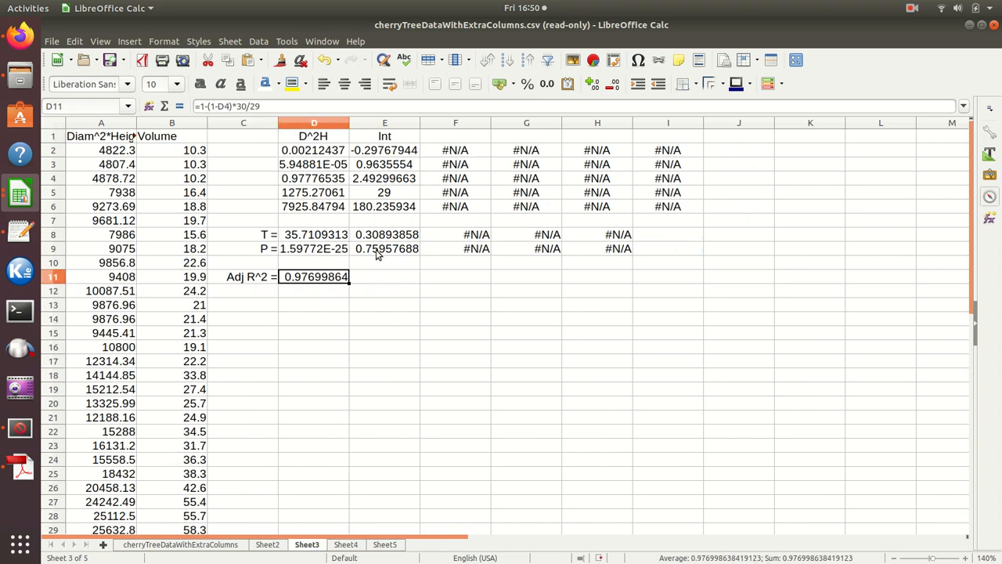
pyautogui.click(267, 544)
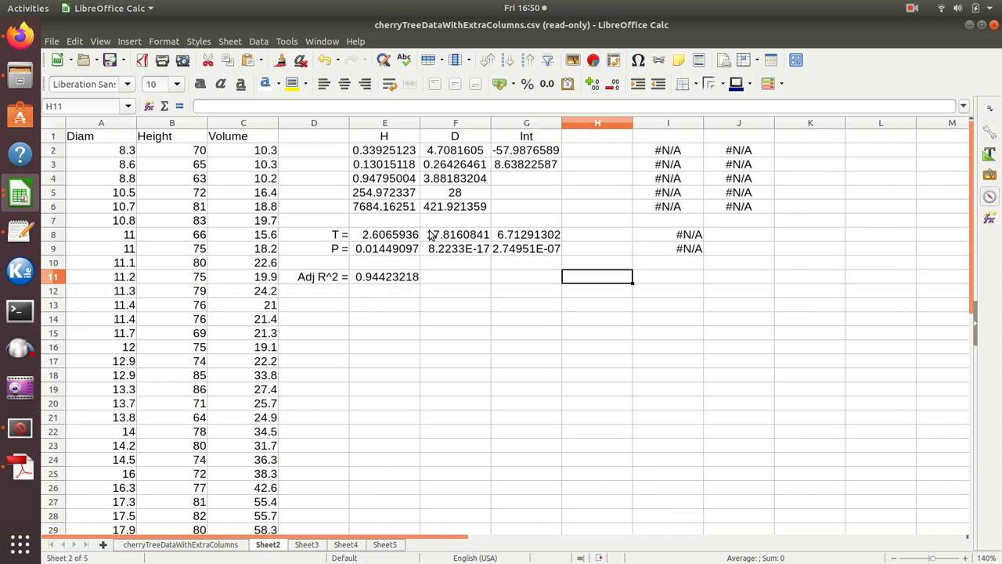
pyautogui.click(343, 549)
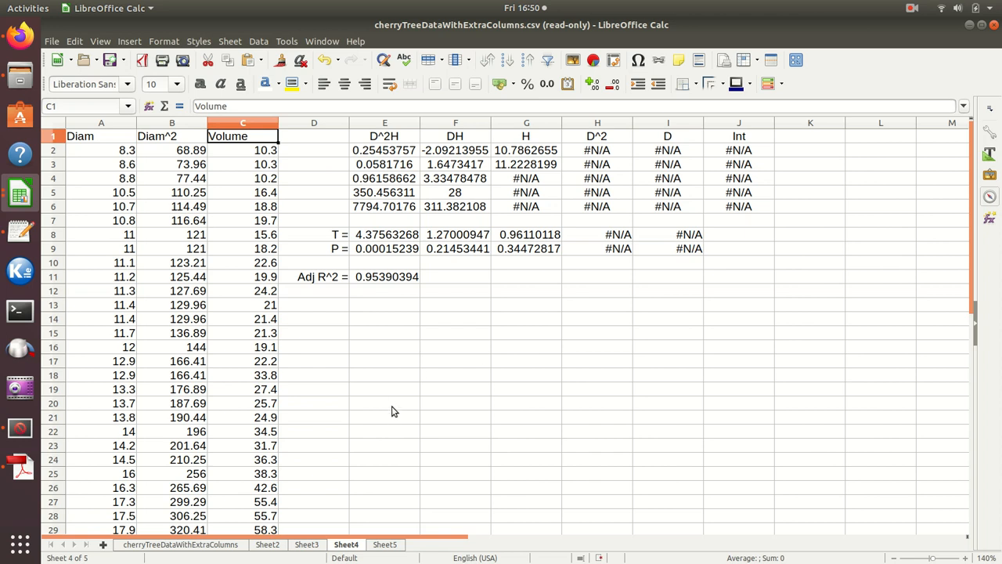
pyautogui.click(380, 543)
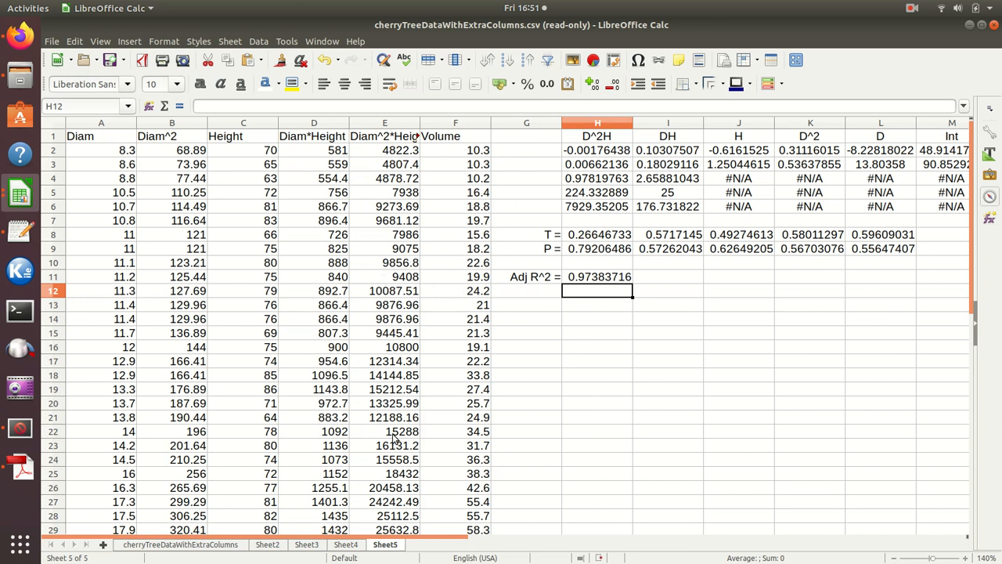
pyautogui.click(268, 545)
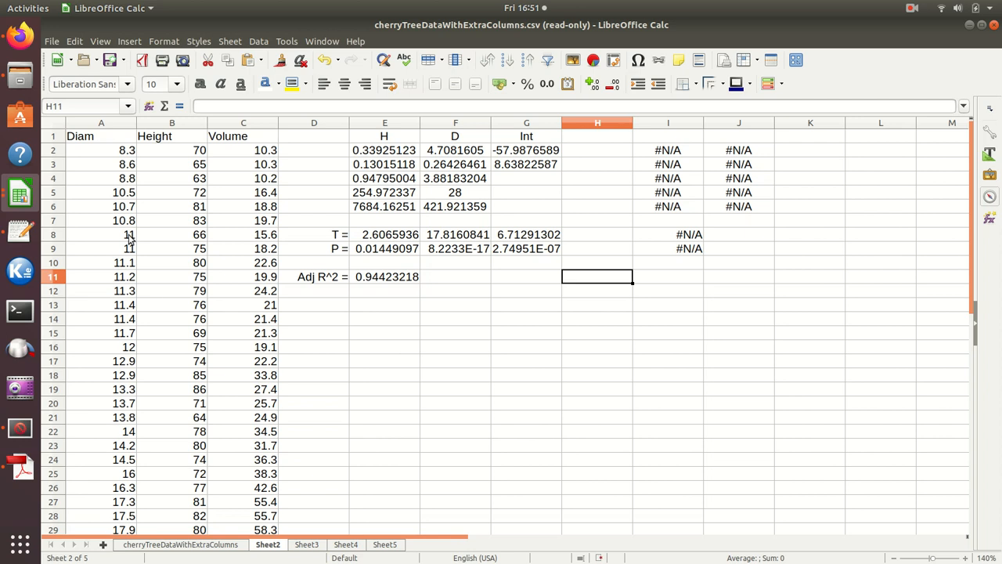
pyautogui.moveTo(321, 142); pyautogui.dragTo(616, 284)
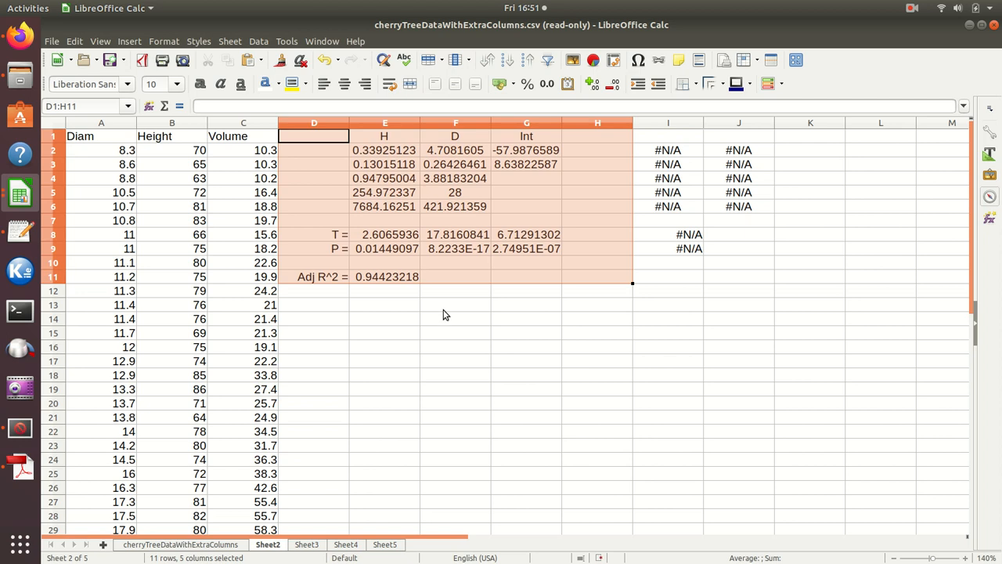
pyautogui.click(442, 331)
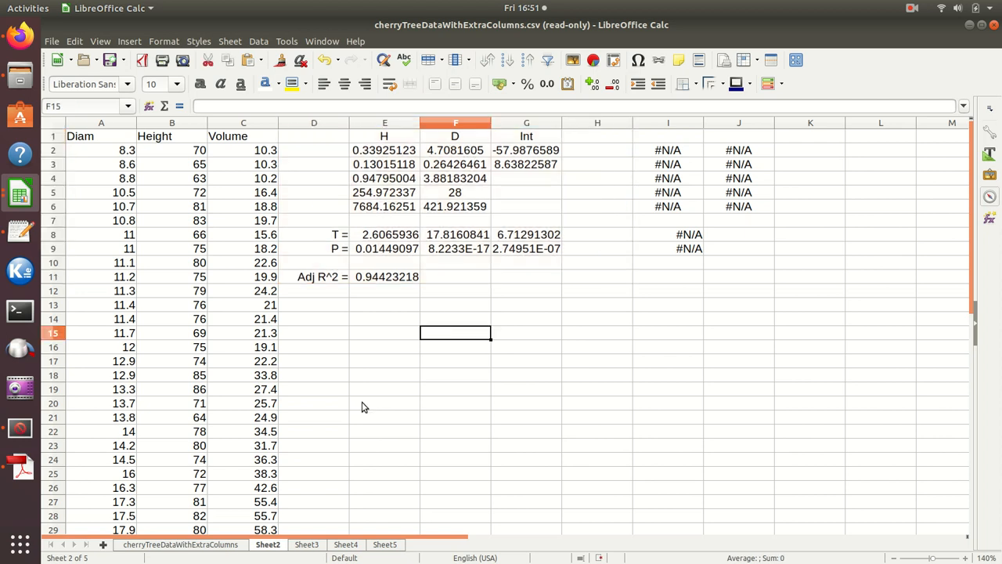
# - Insert a points-only XY (Scatter) chart of Volume against Diam^2*Height on Sheet3 from columns A and B
pyautogui.click(311, 545)
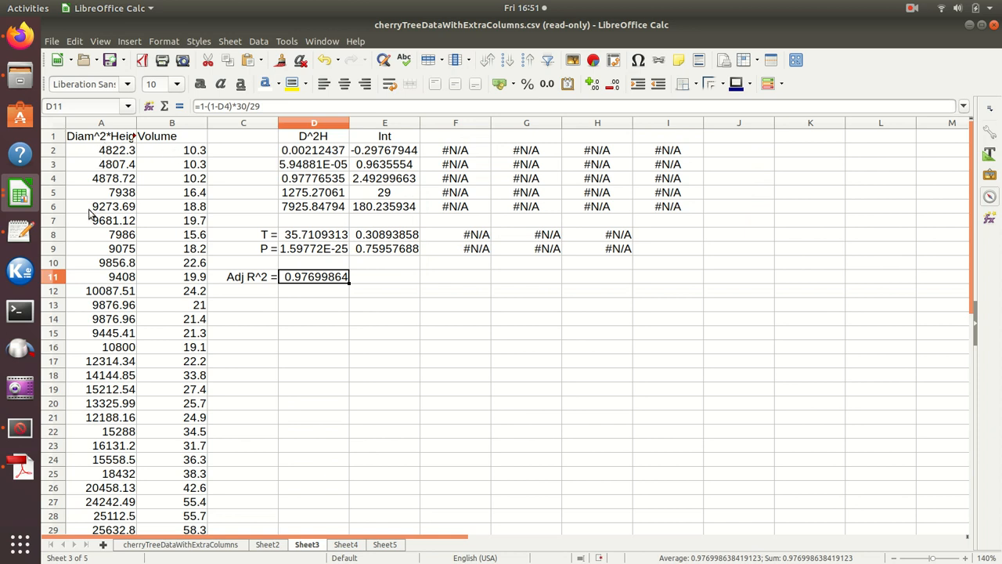
pyautogui.moveTo(112, 129); pyautogui.dragTo(164, 127)
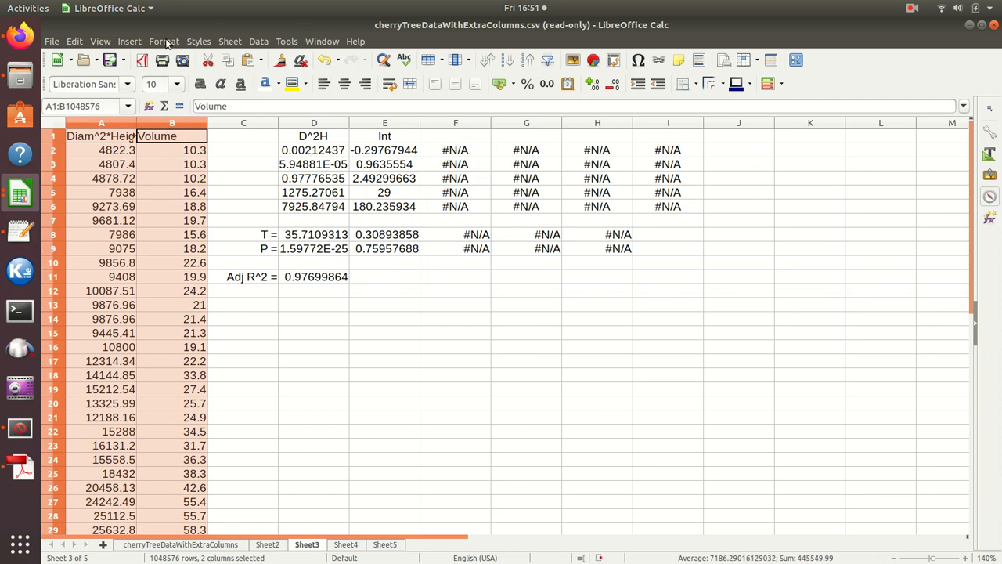
pyautogui.click(130, 42)
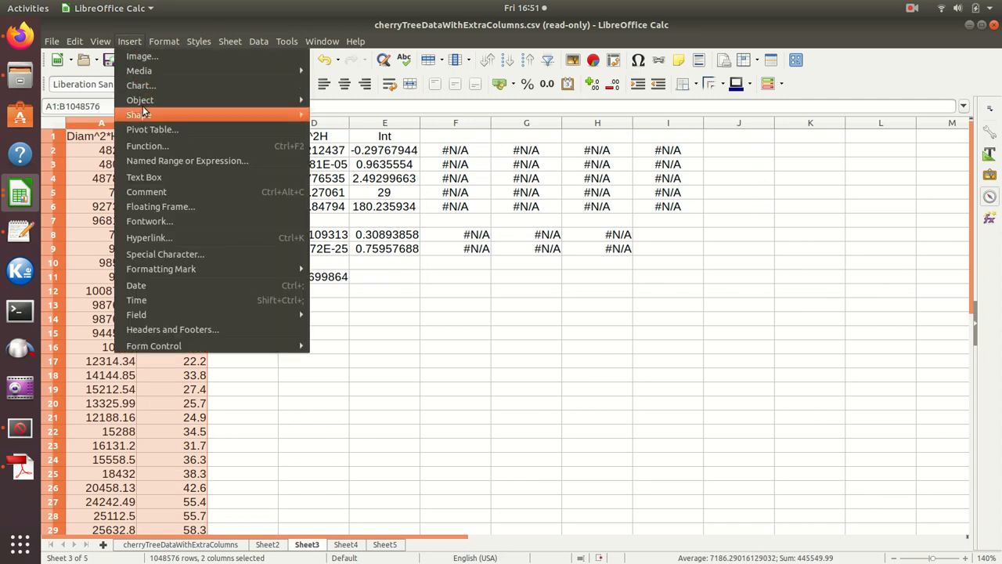
pyautogui.click(151, 85)
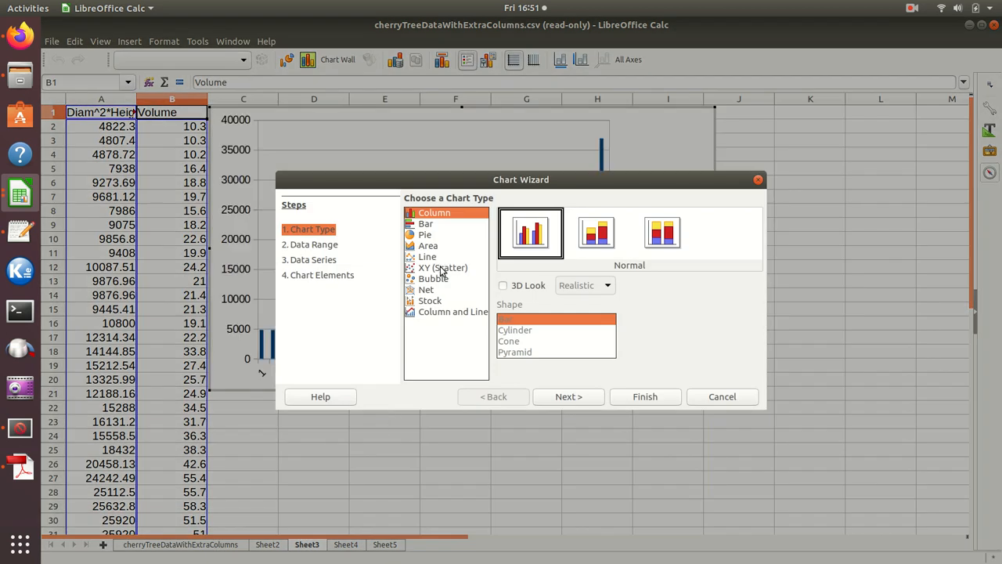
pyautogui.click(441, 269)
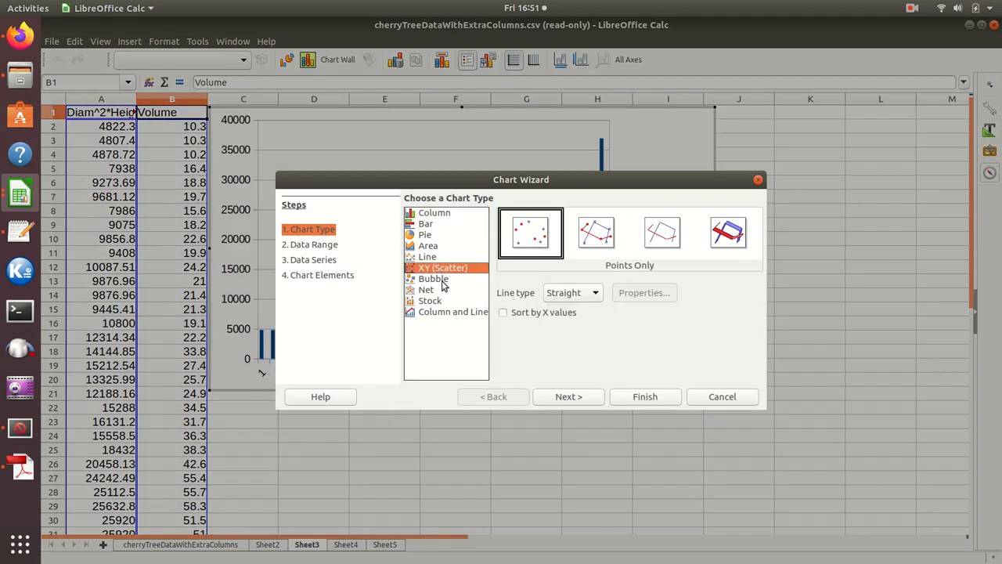
pyautogui.click(645, 397)
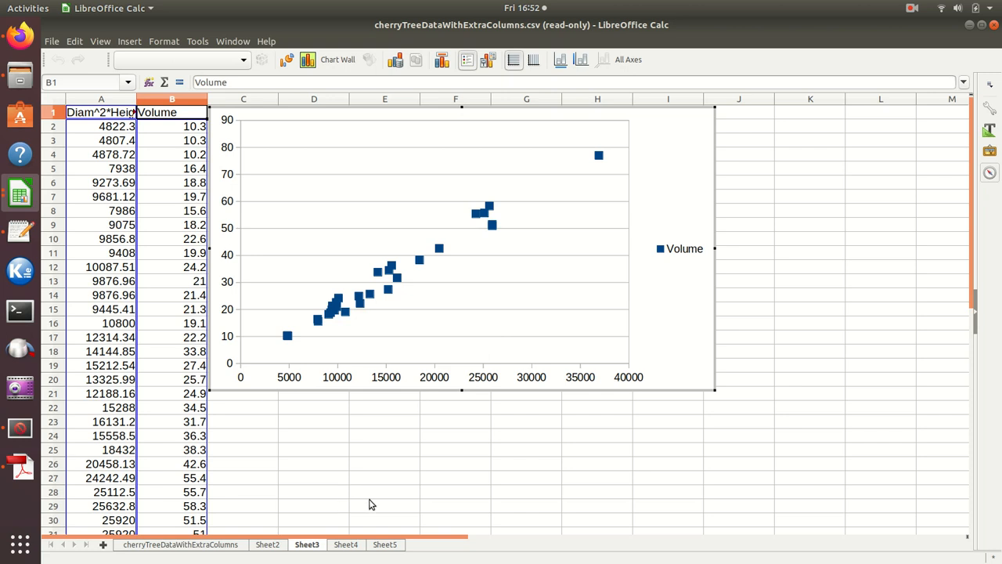
# - Delete the Diam^2, Height, Diam*Height and Diam^2*Height columns on Sheet5, leaving Diam as the only predictor of Volume
pyautogui.click(391, 545)
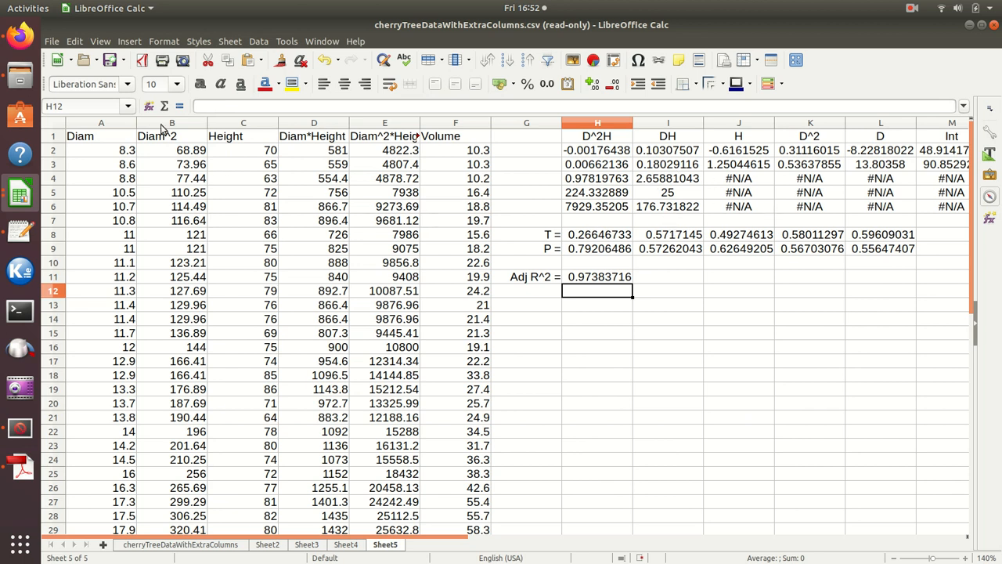
pyautogui.moveTo(162, 125); pyautogui.dragTo(383, 123)
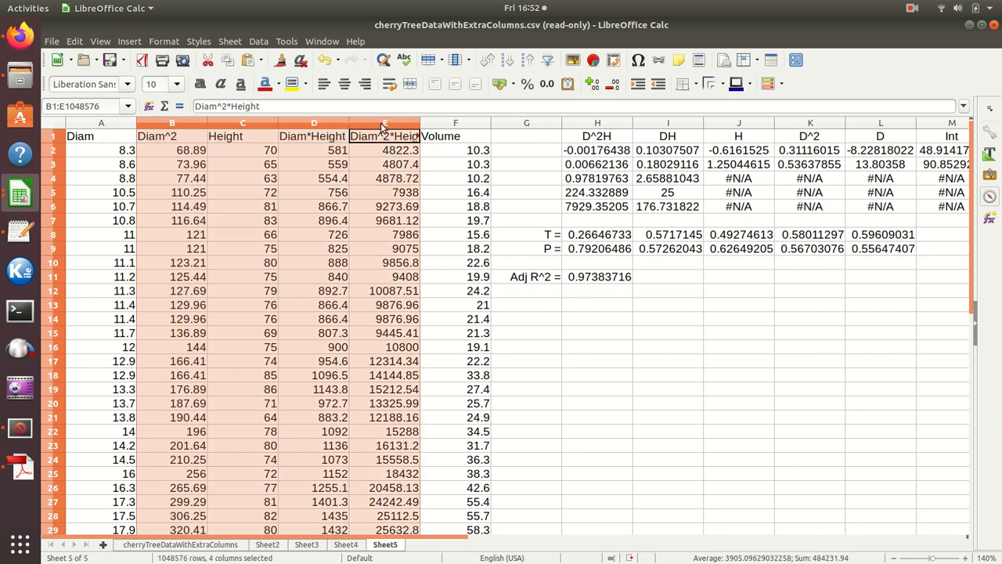
pyautogui.rightClick(383, 125)
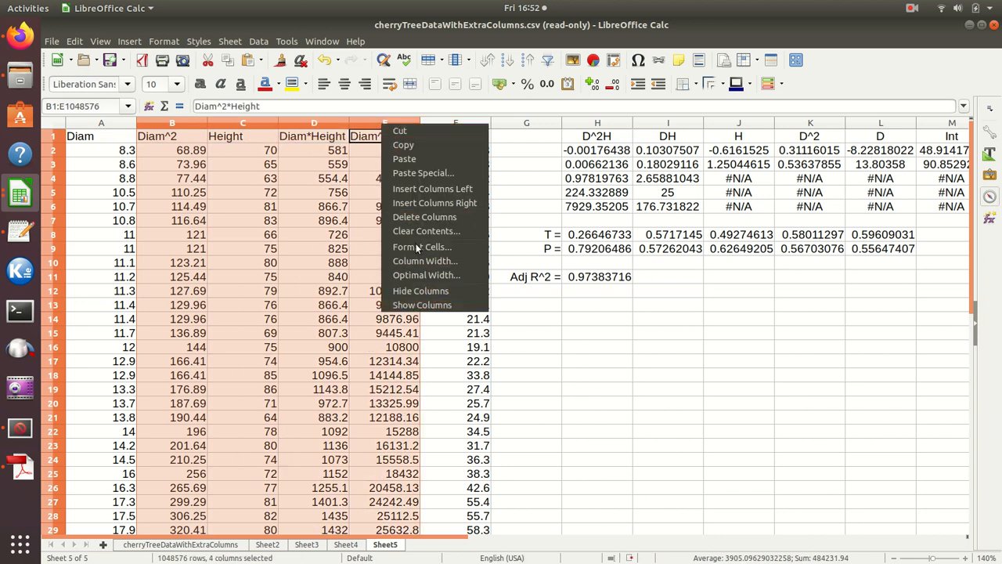
pyautogui.press('Escape')
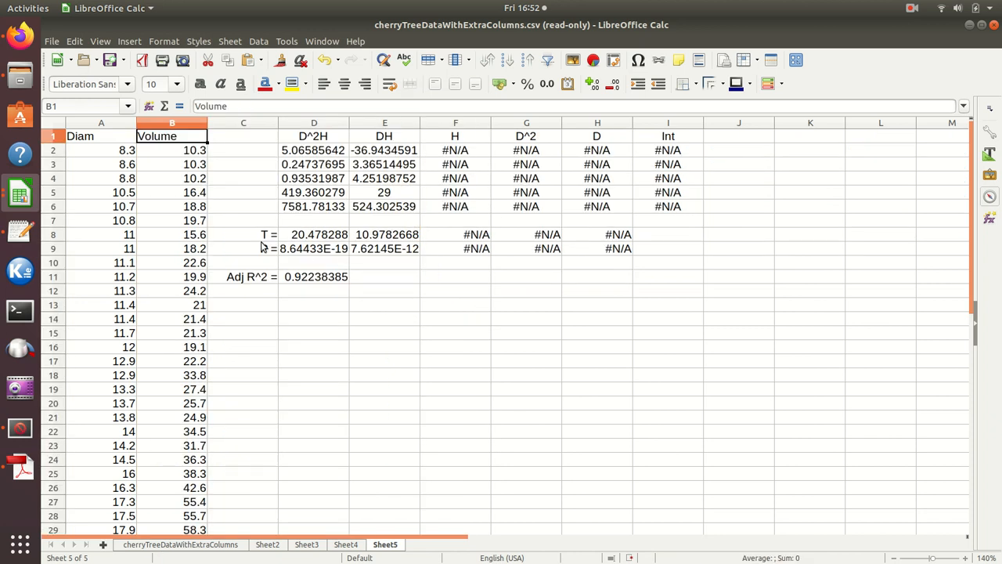
# - Insert a points-only XY (Scatter) chart of Volume against Diam on Sheet5 from columns A and B
pyautogui.click(104, 124)
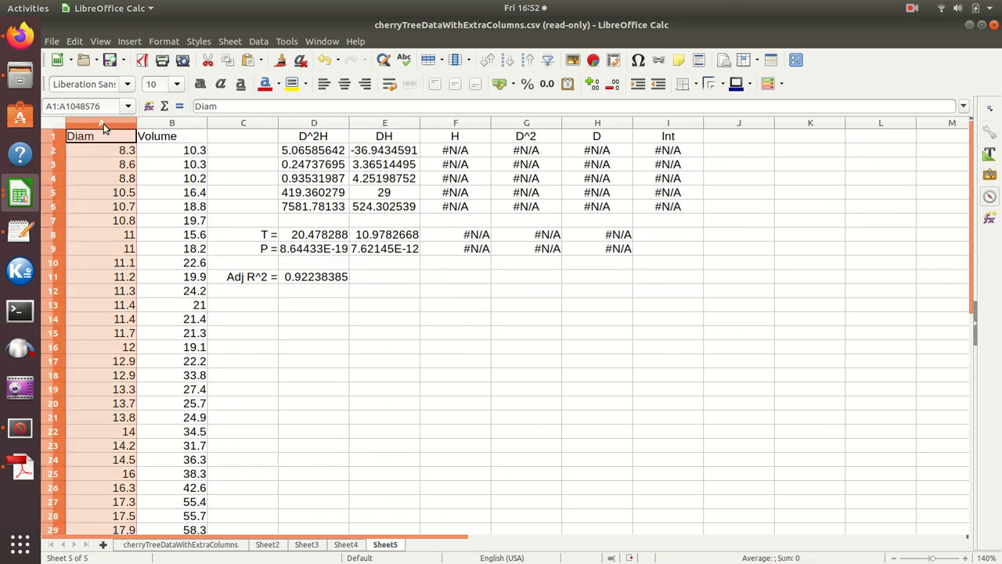
pyautogui.keyDown('shift'); pyautogui.click(164, 125); pyautogui.keyUp('shift')
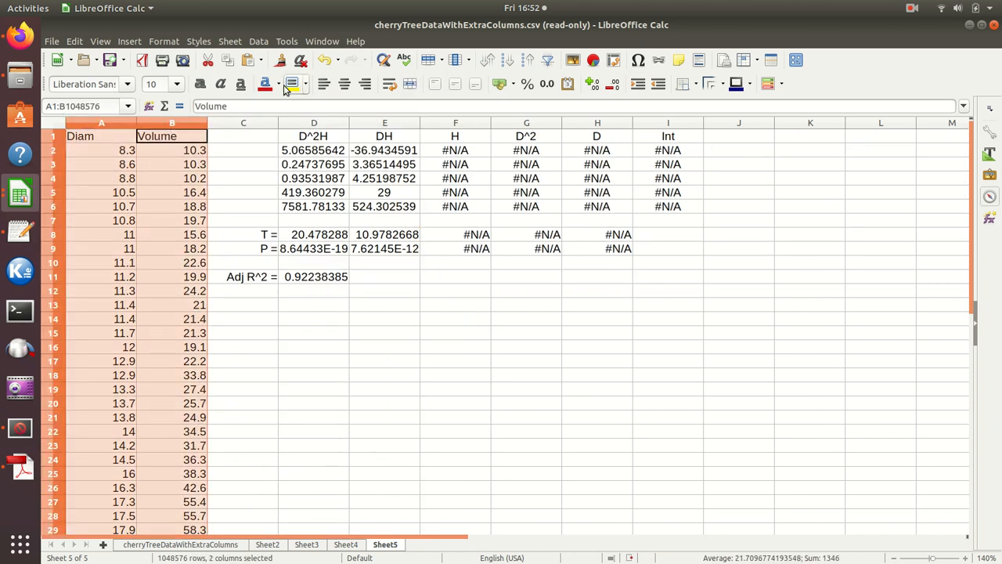
pyautogui.click(129, 41)
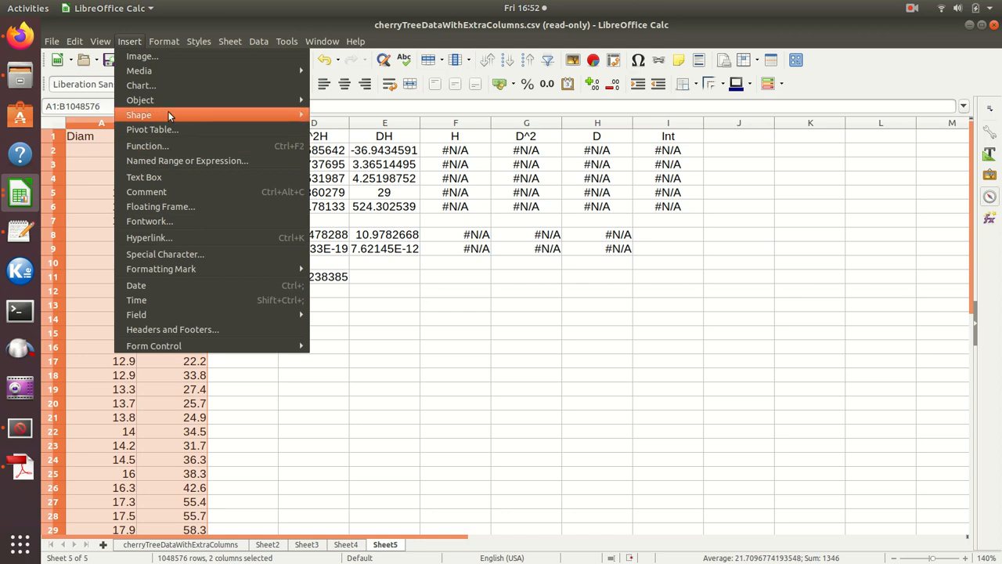
pyautogui.press('Escape')
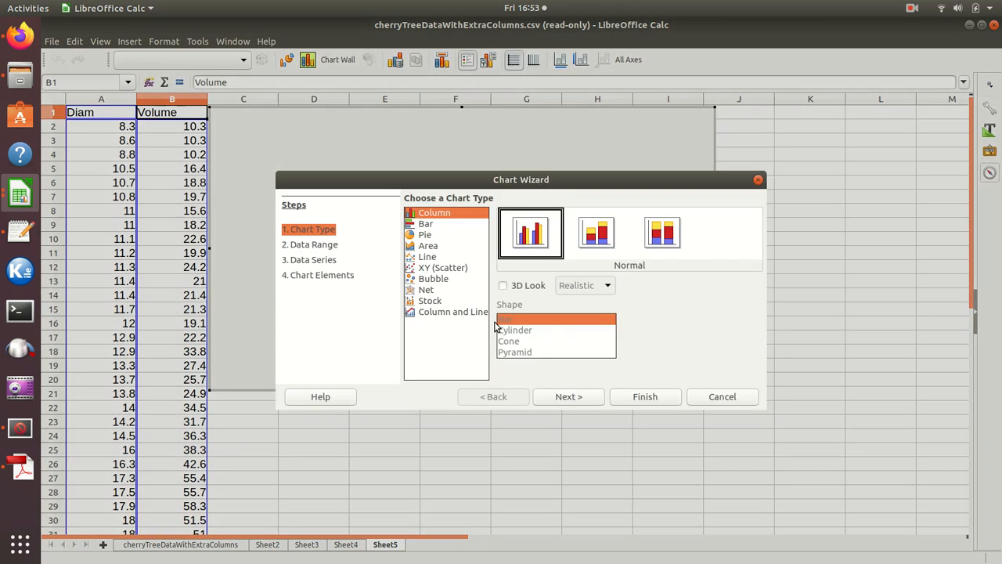
pyautogui.click(441, 268)
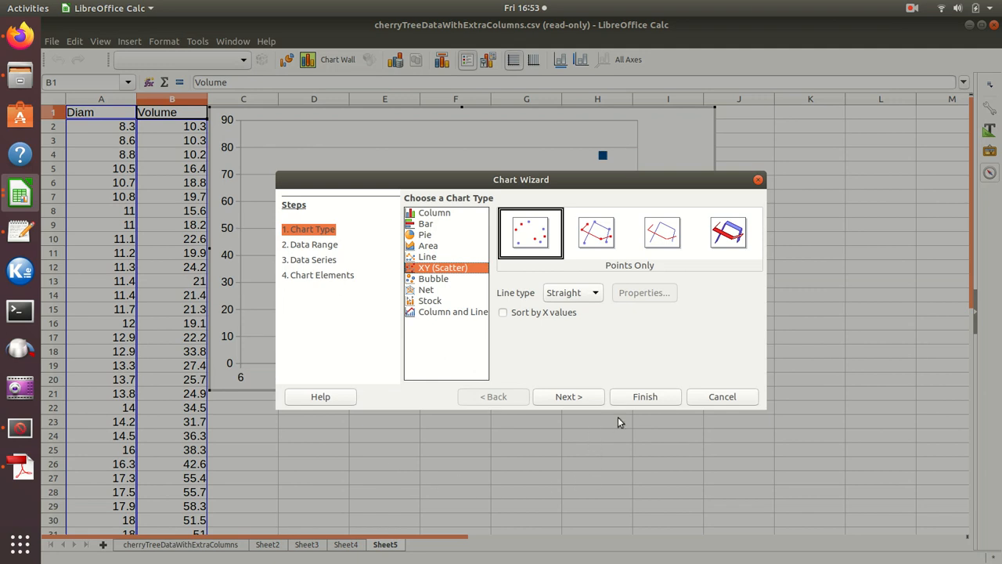
pyautogui.click(644, 399)
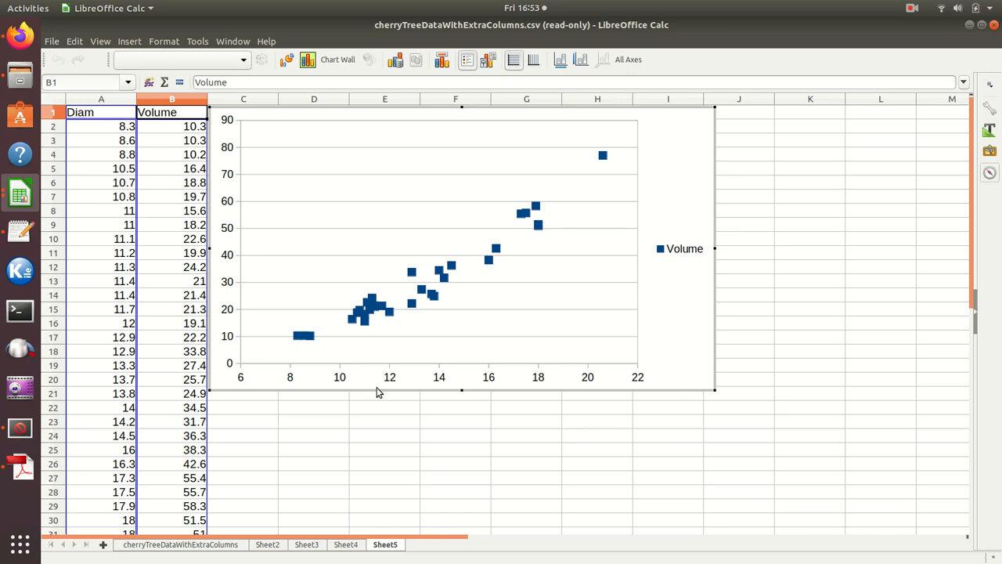
# - Undo the scatter chart and the deletion of the four predictor columns on Sheet5
pyautogui.click(513, 441)
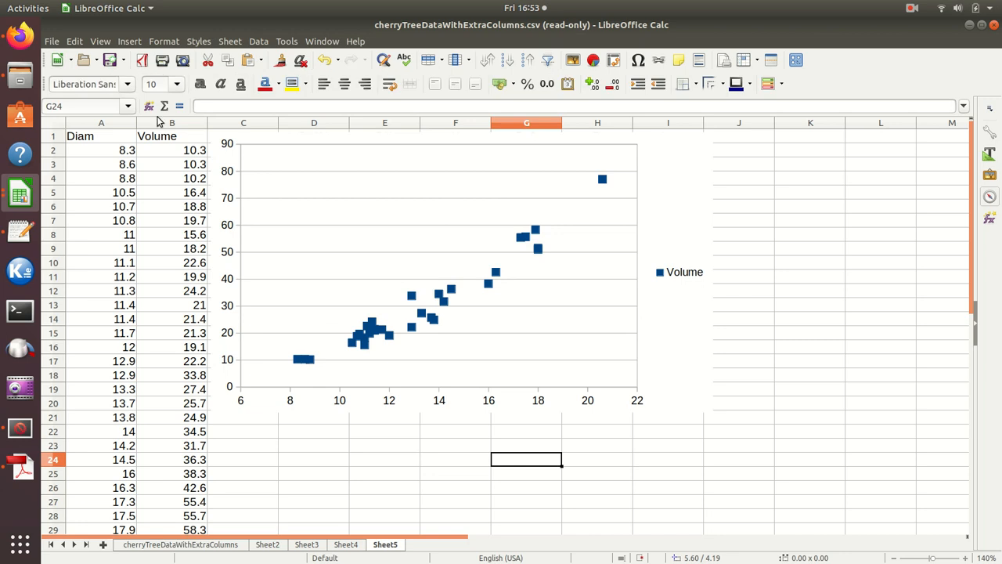
pyautogui.click(322, 65)
pyautogui.click(324, 65)
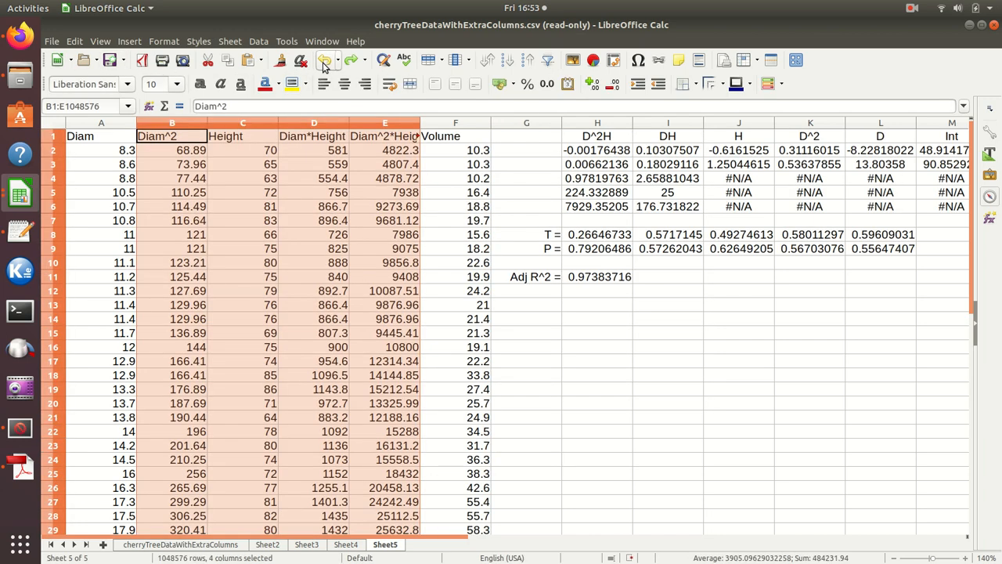
# - Delete the Diam, Diam^2, Diam*Height and Diam^2*Height columns on Sheet5, leaving Height as the only predictor of Volume
pyautogui.click(94, 123)
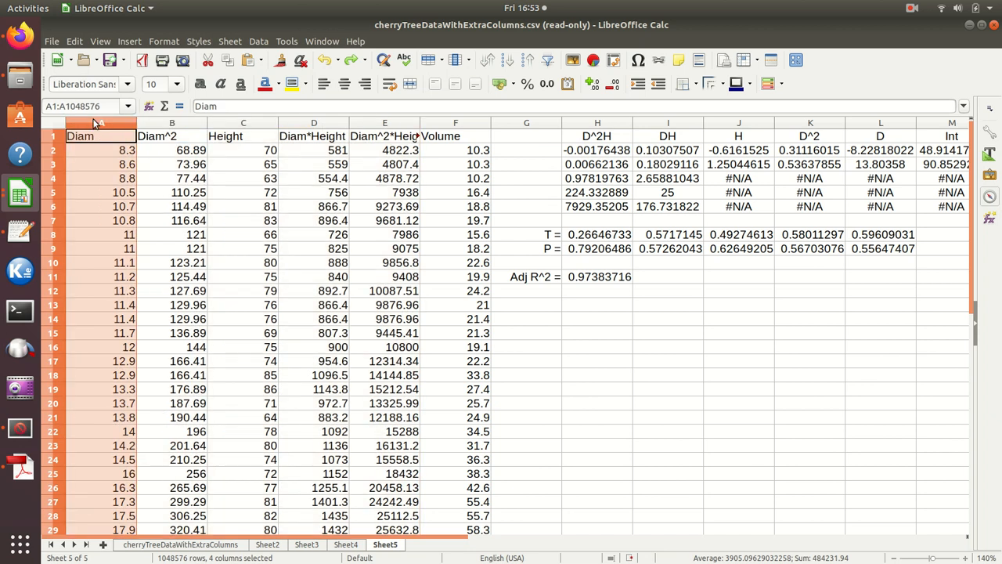
pyautogui.keyDown('shift'); pyautogui.click(151, 123); pyautogui.keyUp('shift')
pyautogui.rightClick(168, 122)
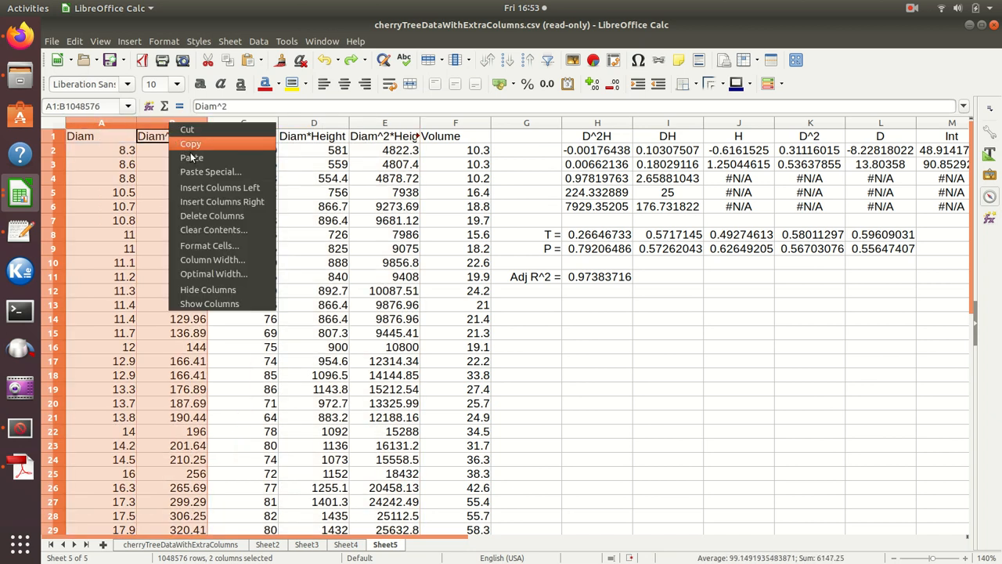
pyautogui.click(206, 217)
pyautogui.click(174, 123)
pyautogui.keyDown('shift'); pyautogui.click(239, 123); pyautogui.keyUp('shift')
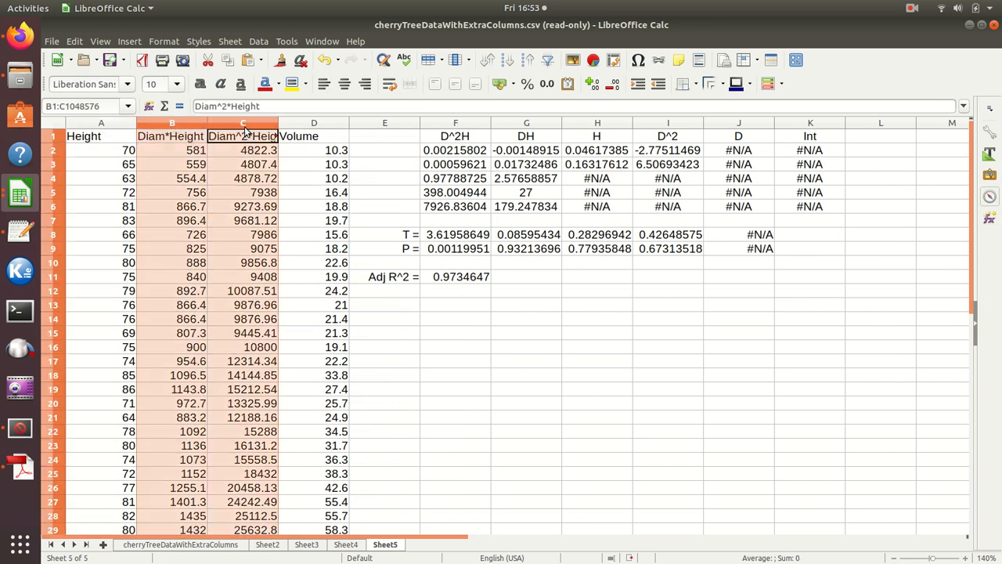
pyautogui.rightClick(243, 125)
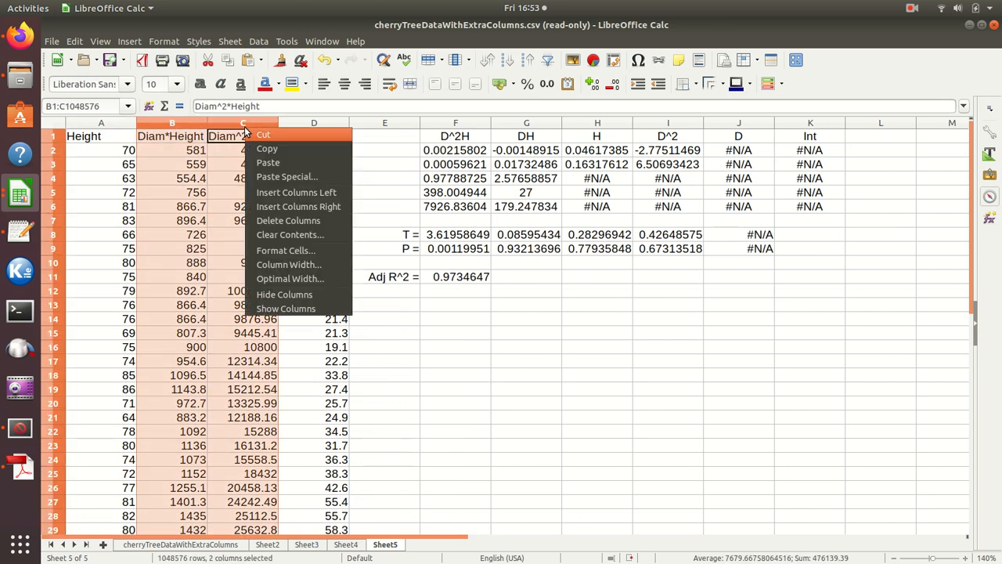
pyautogui.click(279, 222)
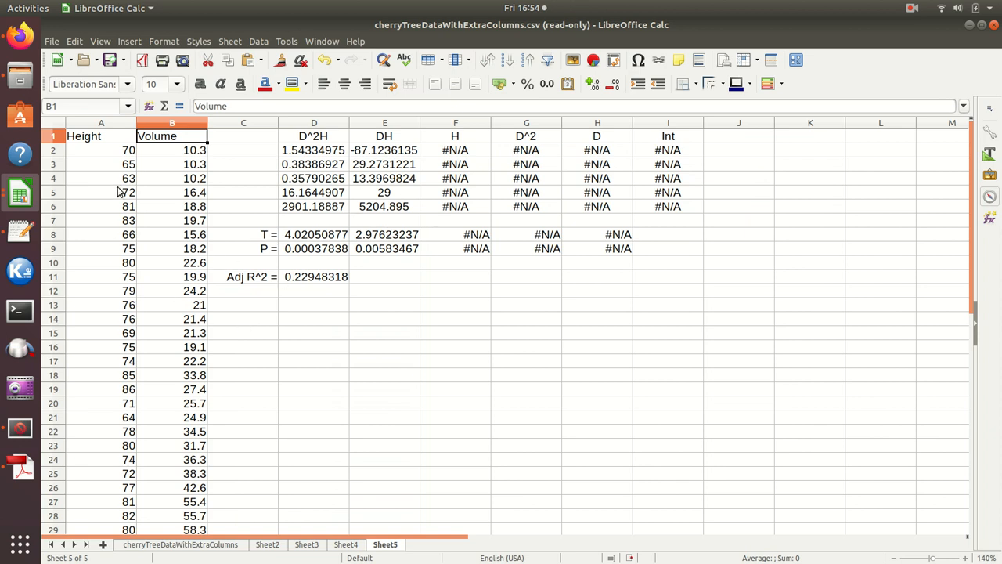
# - Insert a points-only XY (Scatter) chart of Volume against Height from columns A and B on Sheet5 and move it below the regression statistics
pyautogui.click(100, 124)
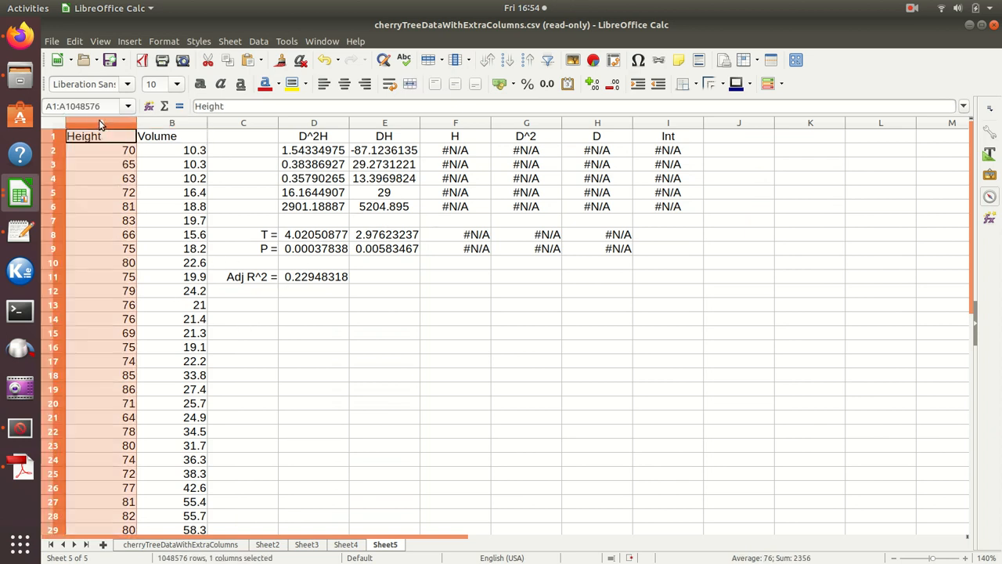
pyautogui.keyDown('shift'); pyautogui.click(160, 126); pyautogui.keyUp('shift')
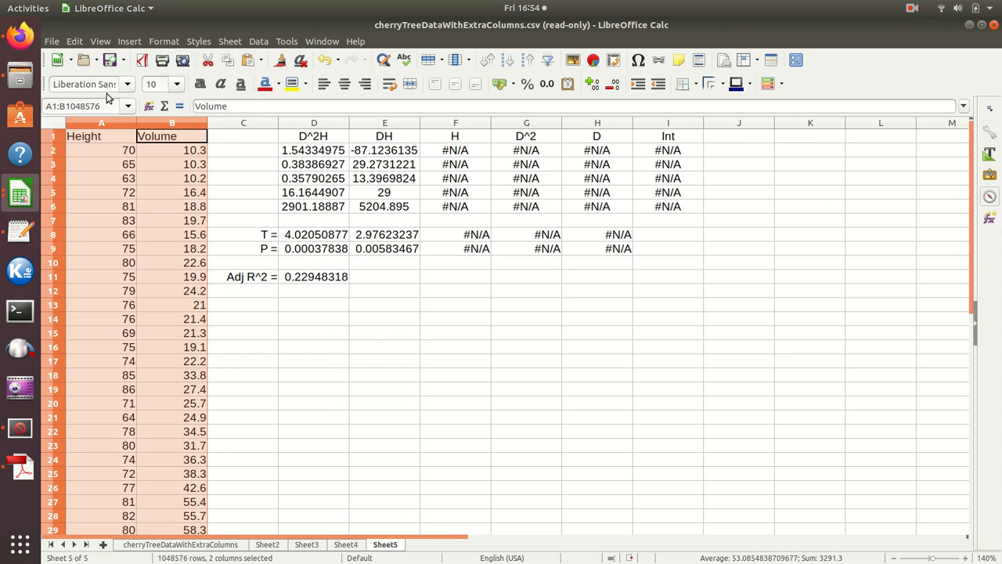
pyautogui.click(130, 41)
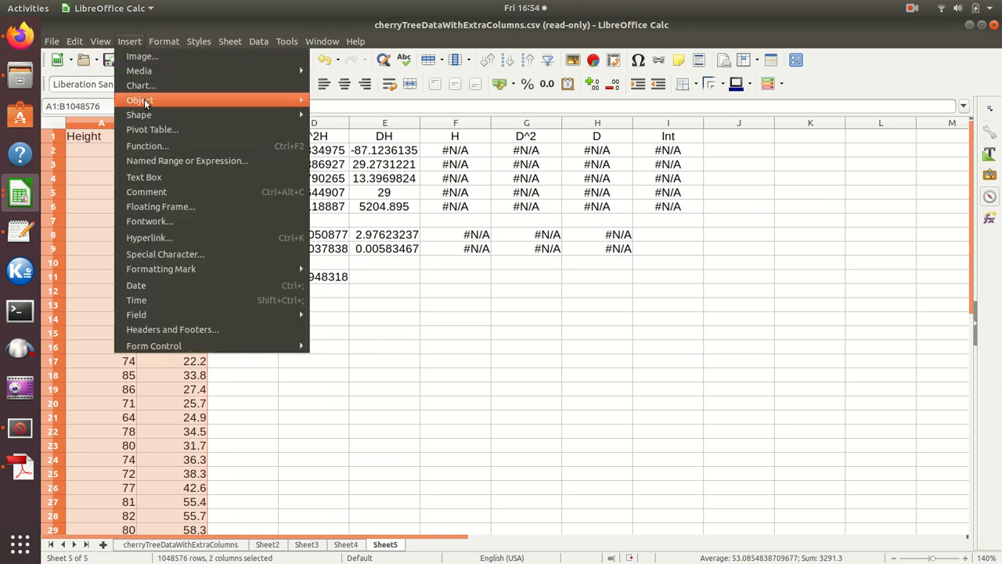
pyautogui.click(149, 86)
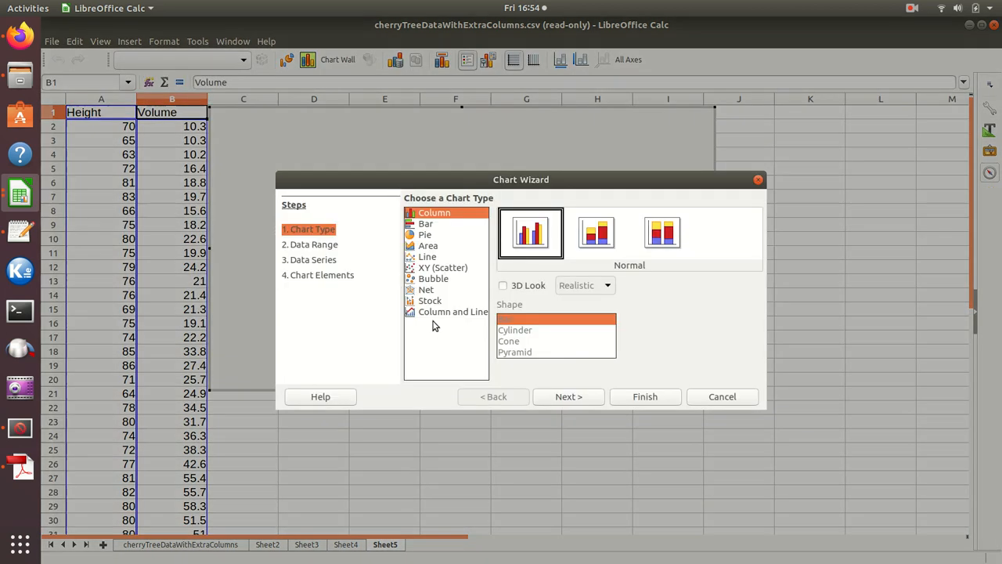
pyautogui.click(435, 268)
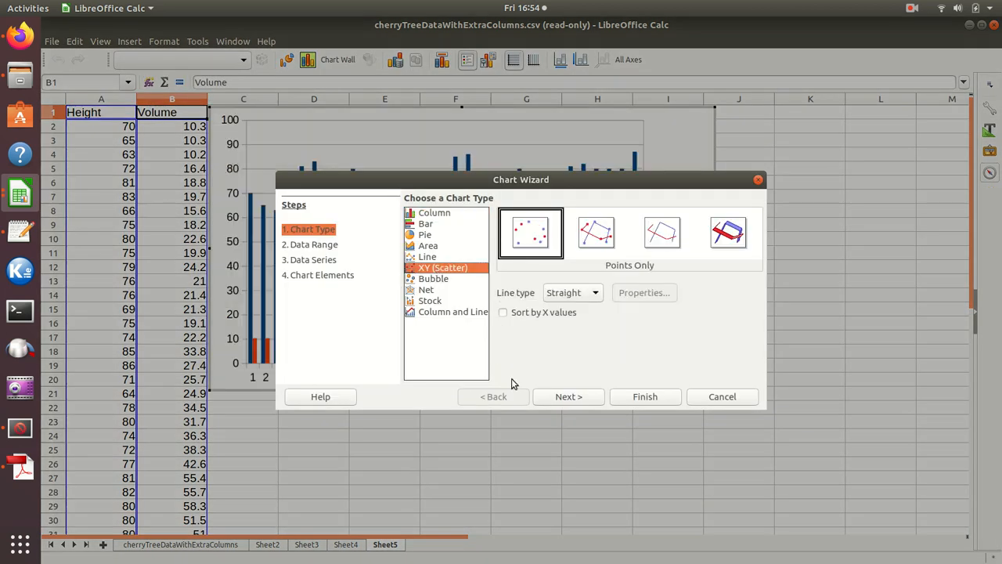
pyautogui.click(643, 397)
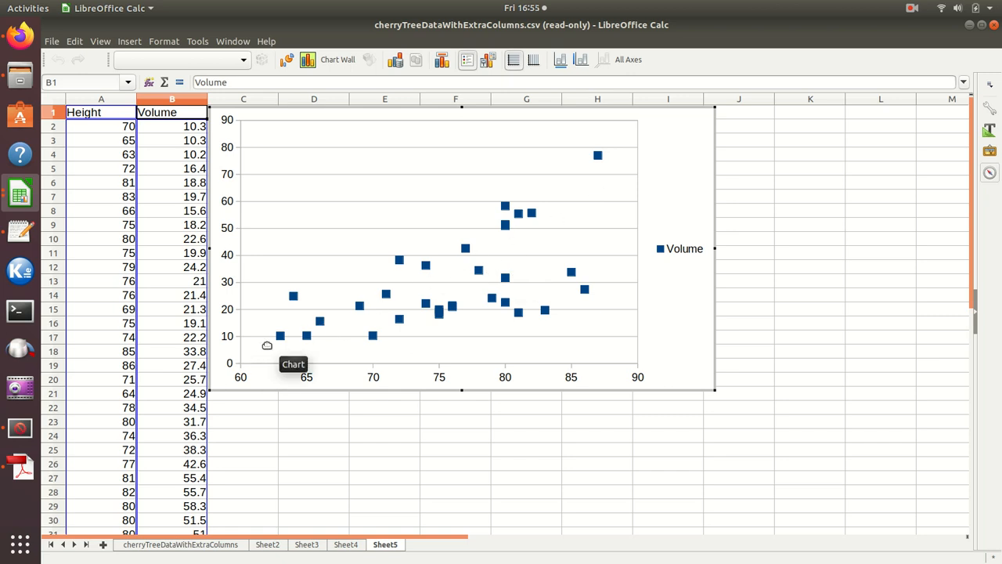
pyautogui.click(792, 318)
pyautogui.moveTo(687, 201); pyautogui.dragTo(761, 415)
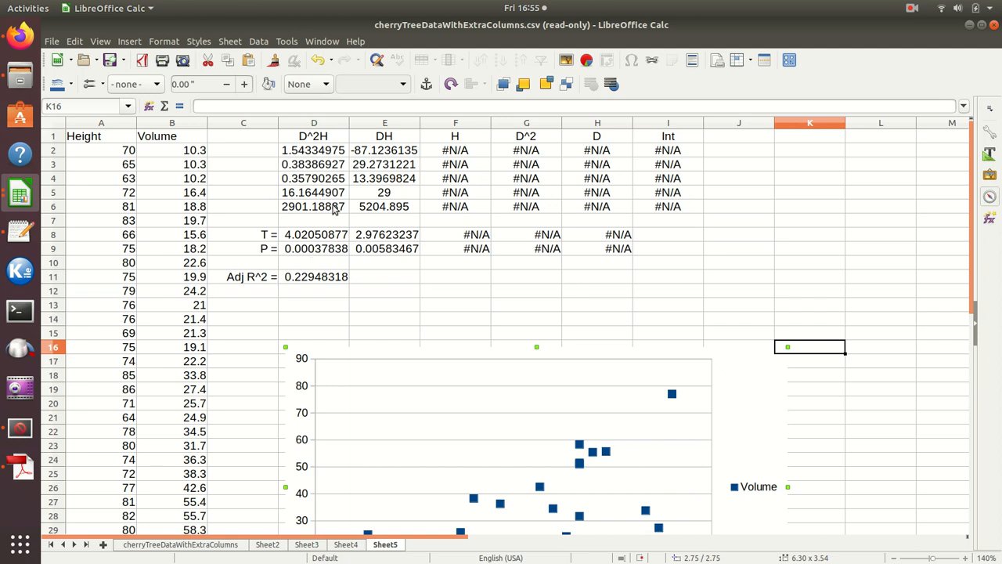
# - Examine the Height model's R^2 and P value on Sheet5 and compare them with the spread of points in the scatter chart
pyautogui.click(307, 167)
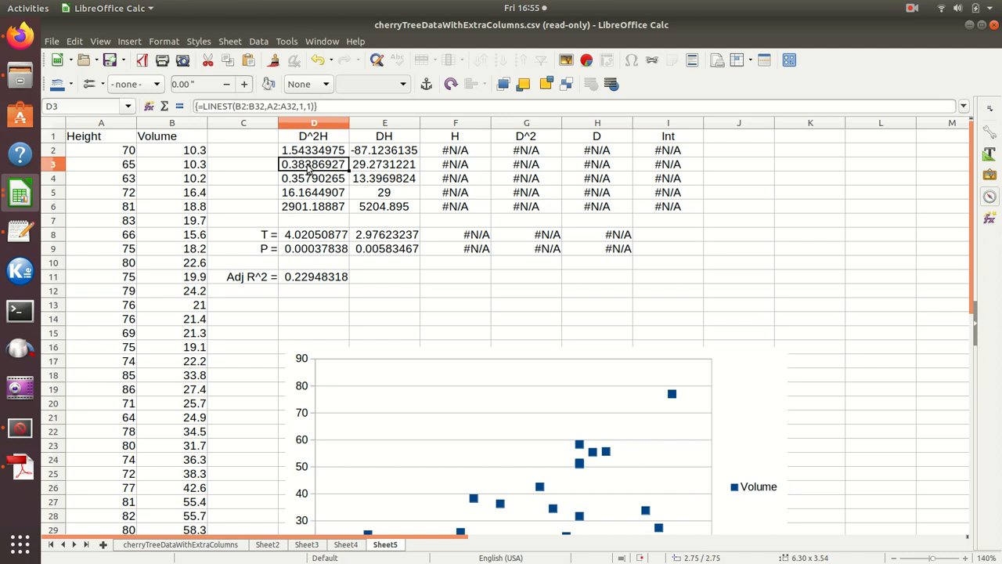
pyautogui.click(309, 178)
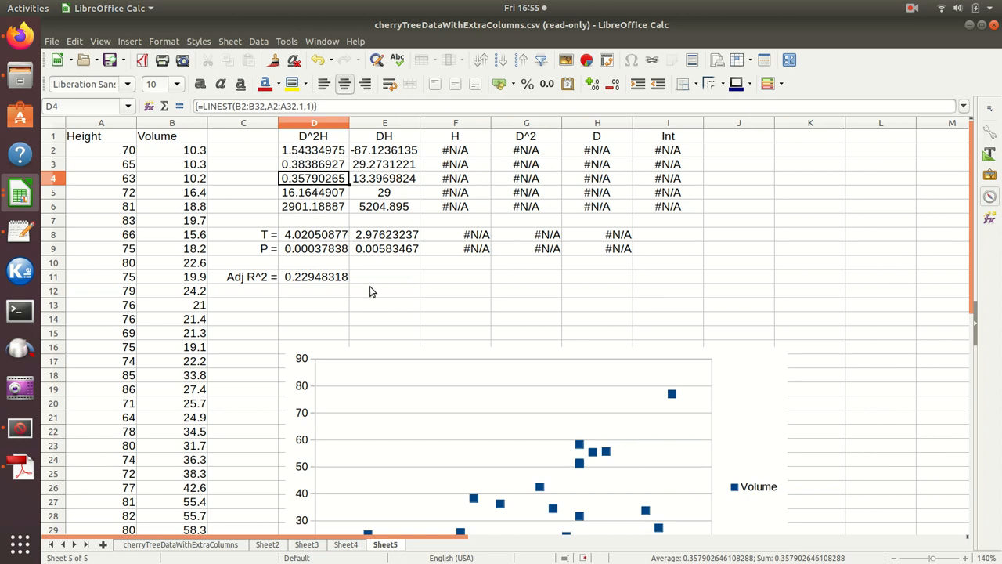
pyautogui.scroll(-3, 783, 345)
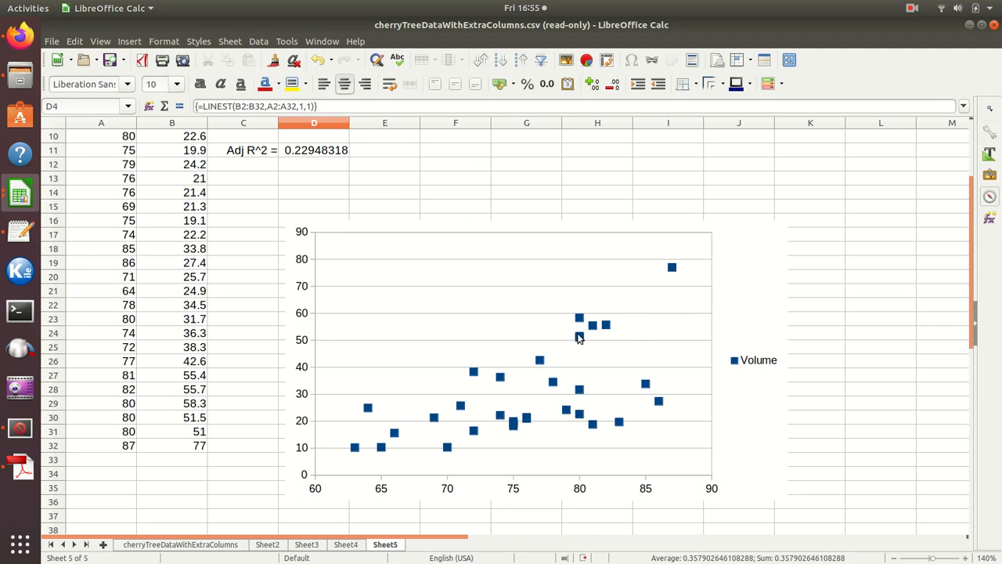
pyautogui.scroll(3, 351, 263)
pyautogui.click(314, 250)
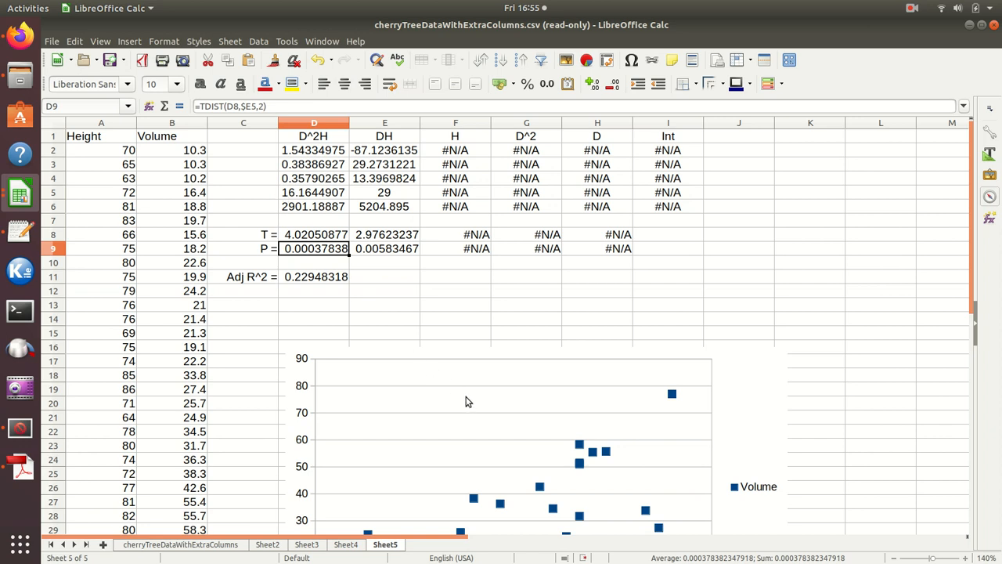
pyautogui.scroll(-4, 468, 403)
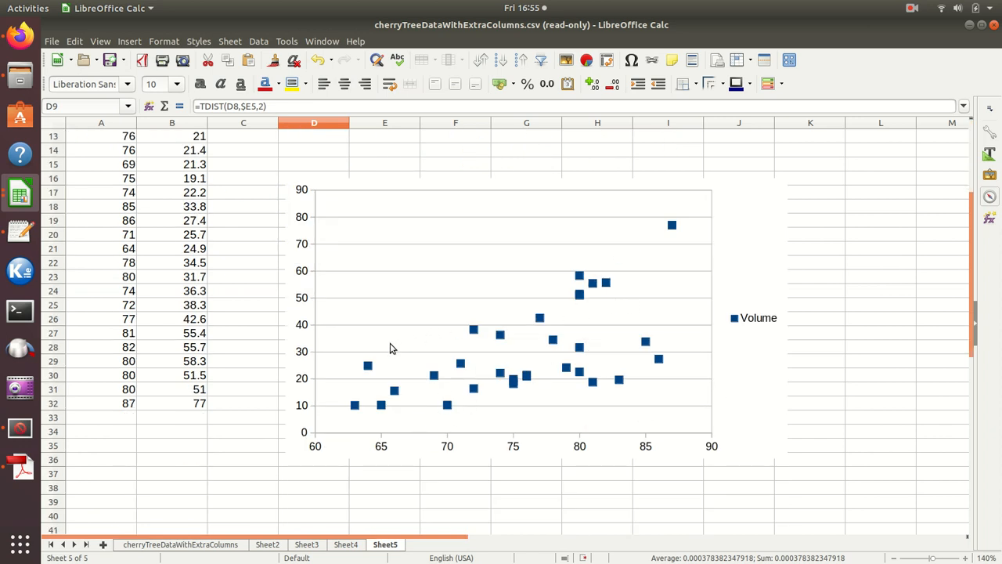
pyautogui.scroll(4, 272, 372)
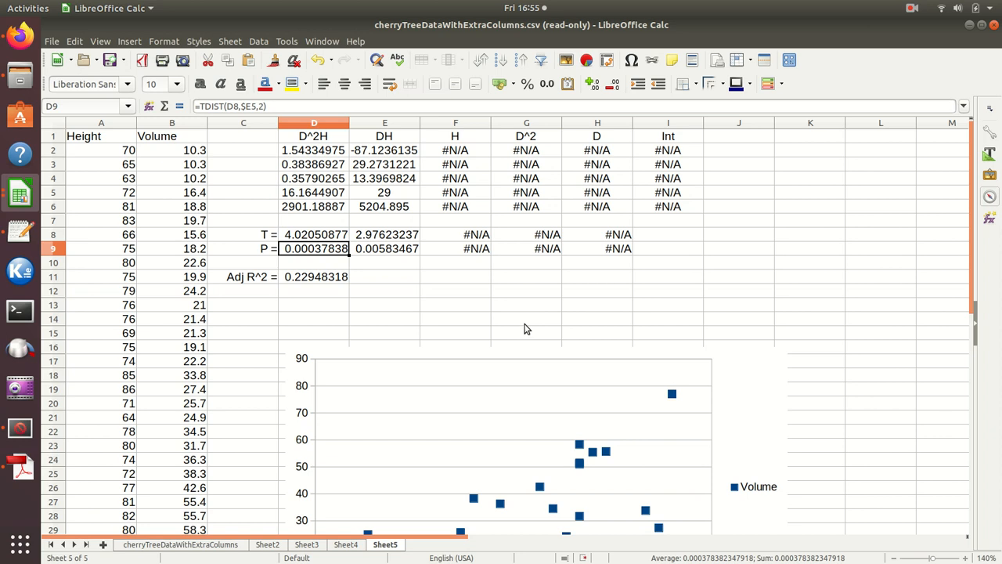
pyautogui.scroll(-4, 742, 310)
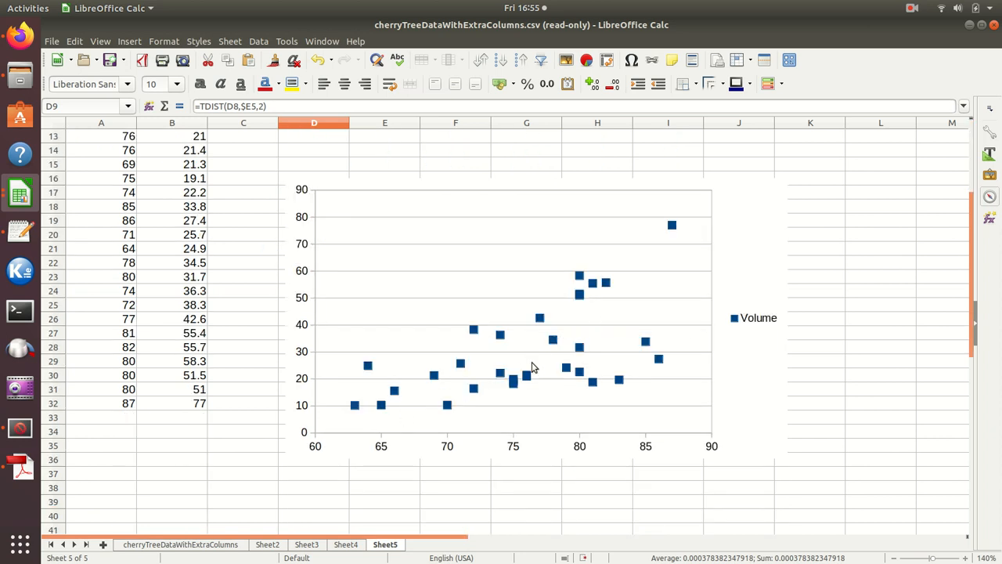
pyautogui.scroll(2, 453, 321)
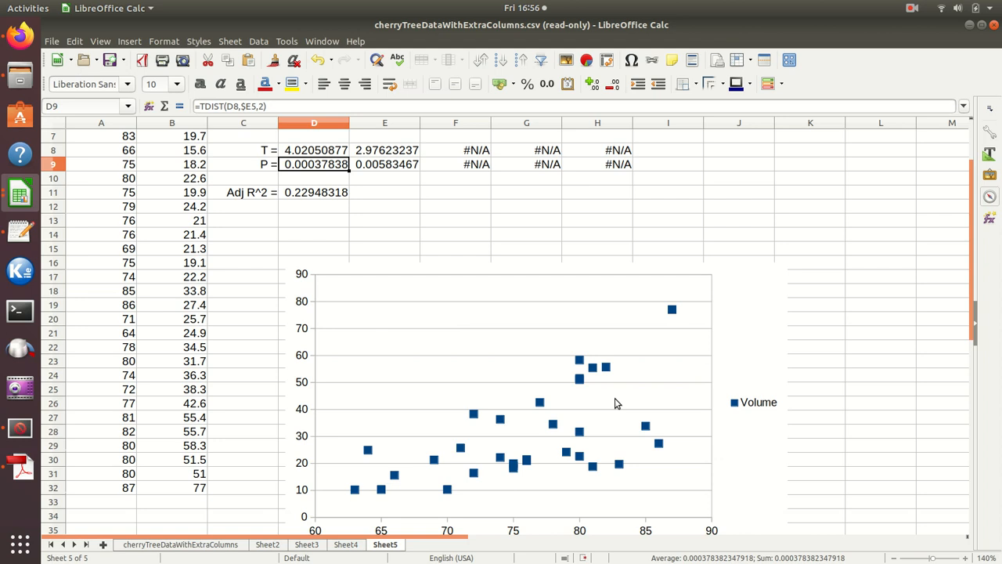
pyautogui.scroll(-4, 805, 311)
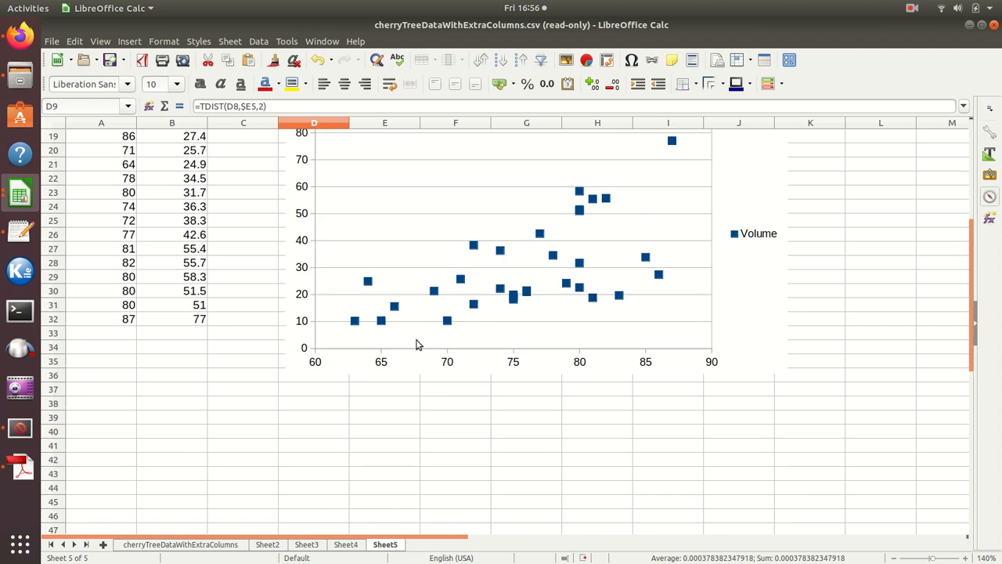
pyautogui.scroll(6, 418, 345)
pyautogui.scroll(-2, 538, 357)
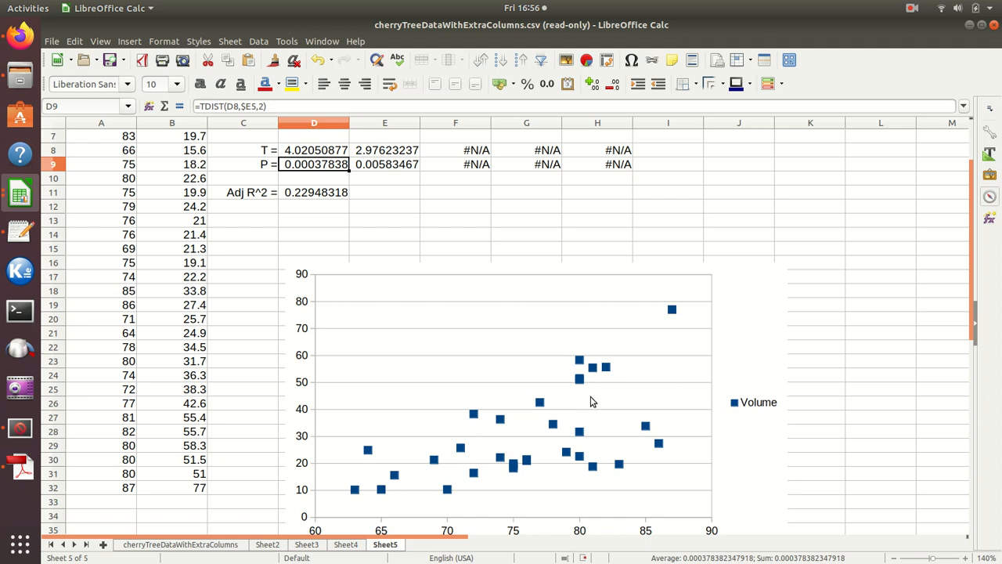
pyautogui.scroll(2, 240, 284)
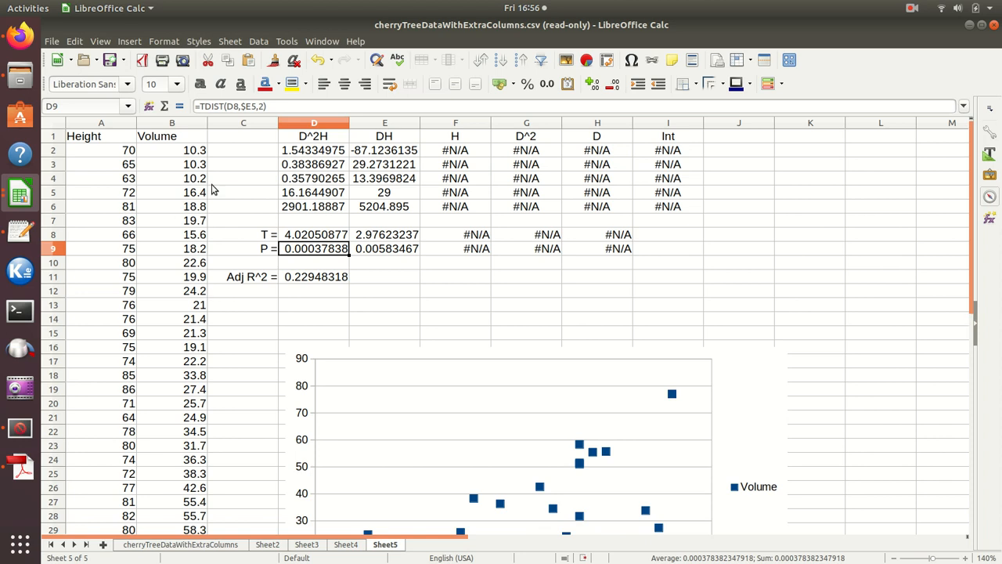
# - Check the Height and Volume columns on Sheet5 against the scatter chart and the adjusted R^2
pyautogui.click(99, 141)
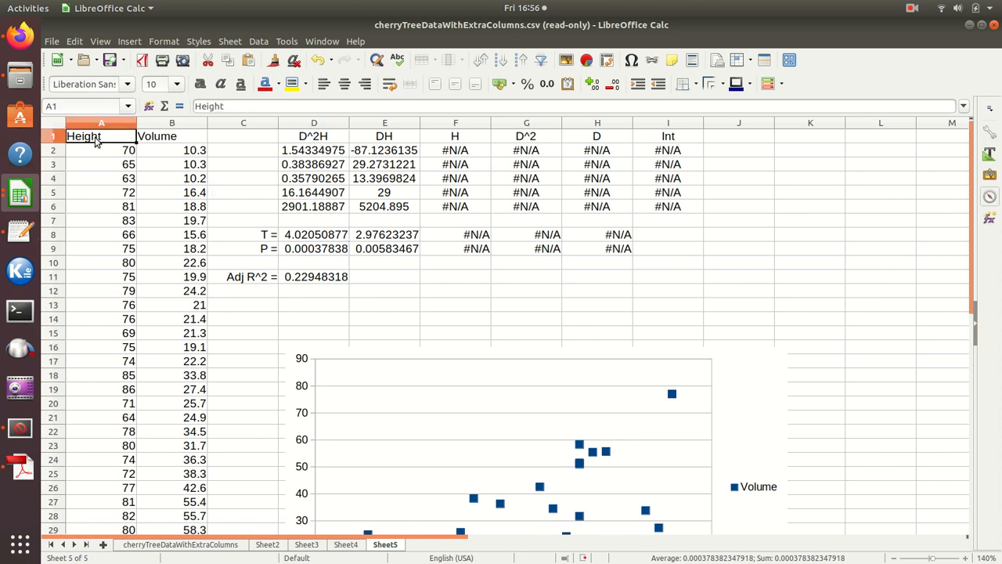
pyautogui.click(191, 140)
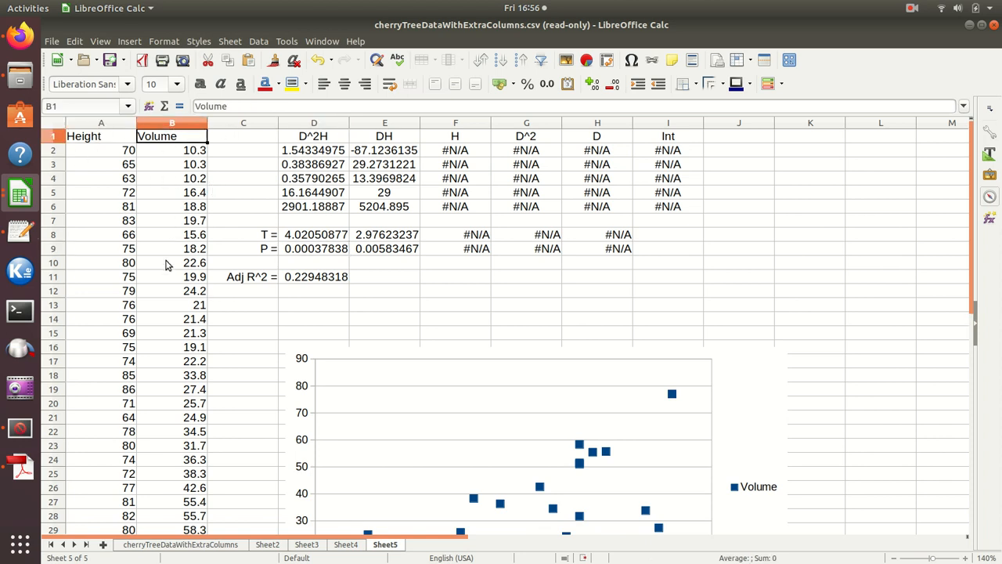
pyautogui.scroll(-6, 791, 270)
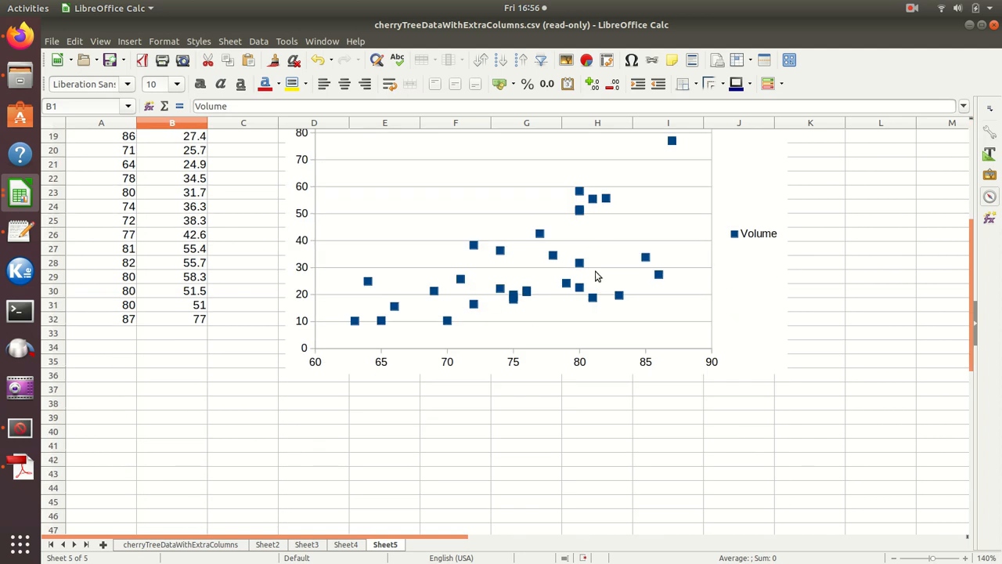
pyautogui.scroll(4, 644, 274)
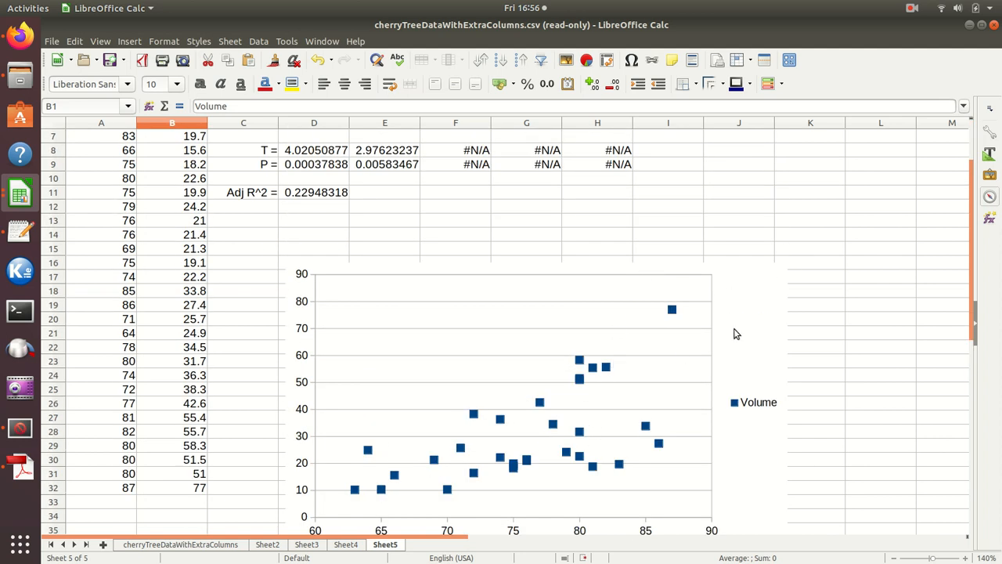
pyautogui.scroll(2, 329, 295)
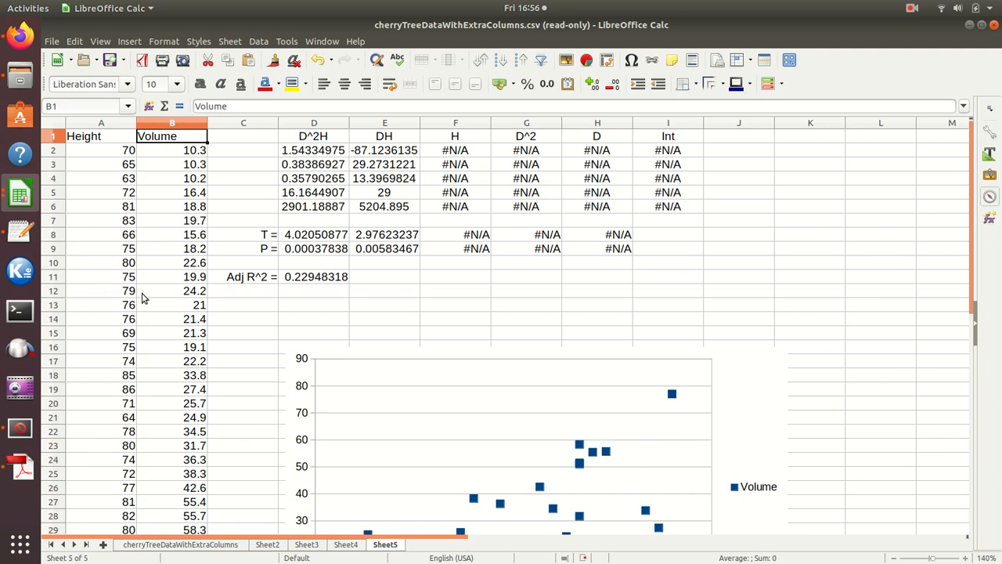
# - Move the Volume against Diam^2*Height scatter chart on Sheet3 below the LINEST results to uncover the regression statistics
pyautogui.click(305, 545)
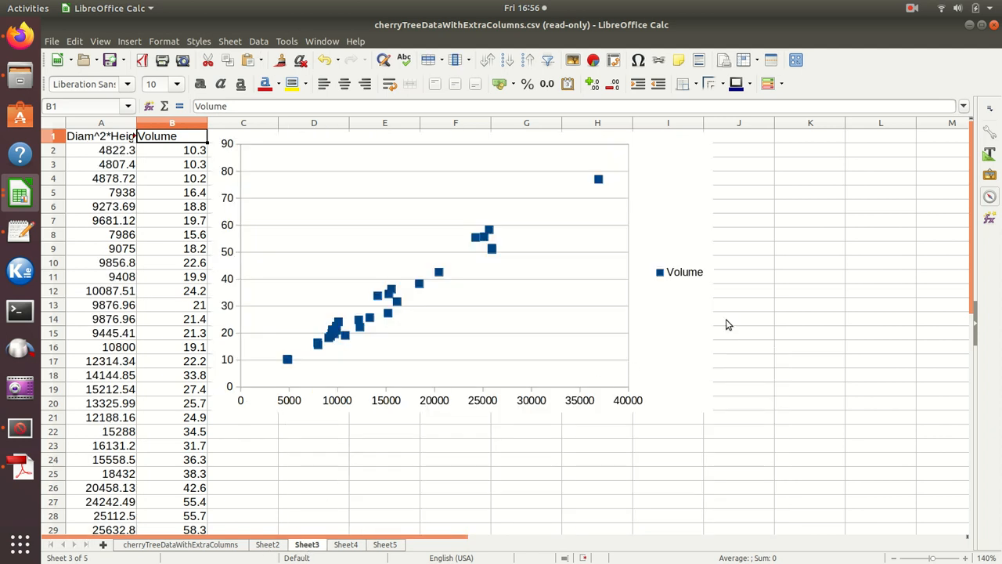
pyautogui.click(678, 222)
pyautogui.moveTo(673, 217); pyautogui.dragTo(822, 385)
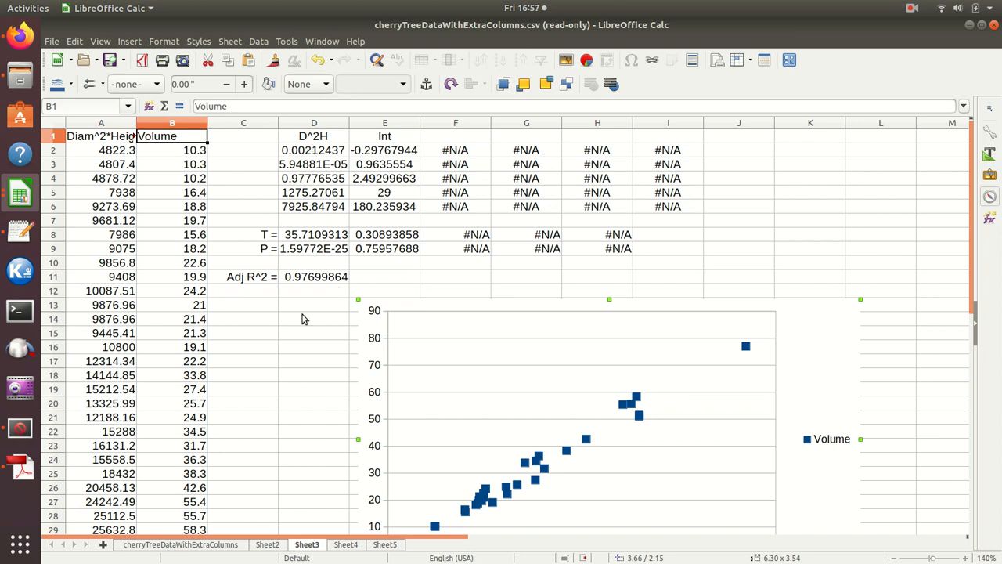
pyautogui.scroll(-6, 304, 391)
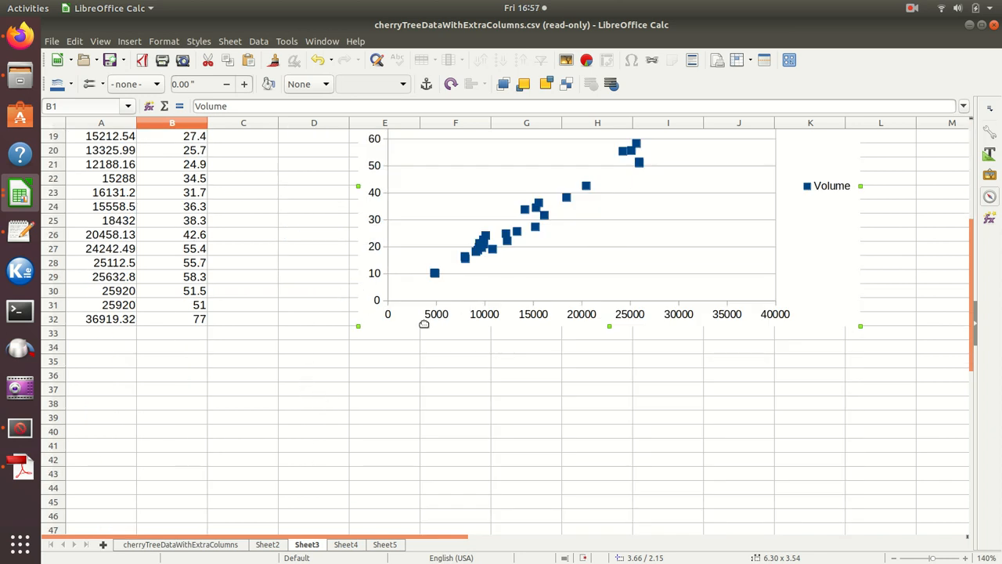
pyautogui.scroll(6, 273, 398)
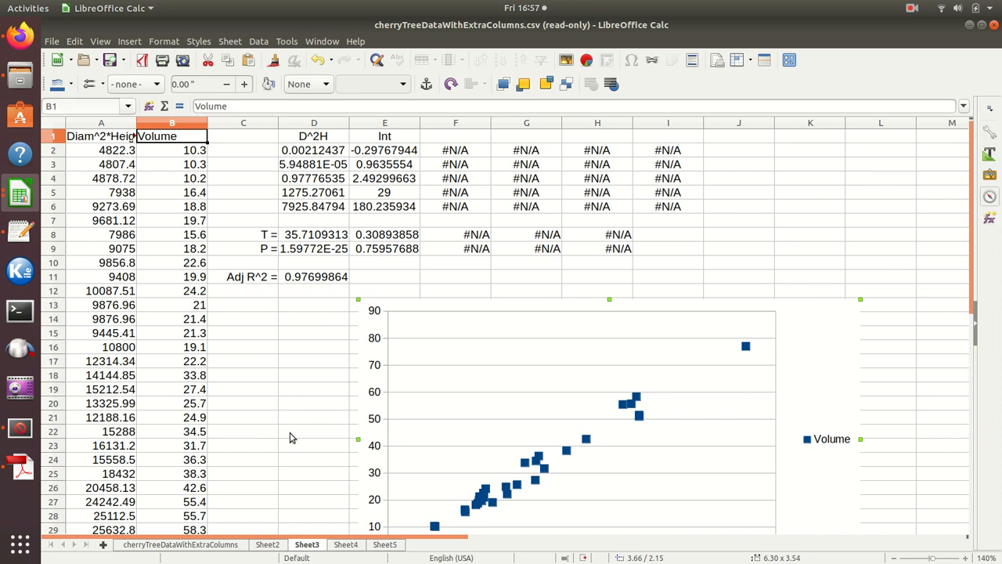
# - Compare the Diam and Height model on Sheet2 with the Diam^2*Height model on Sheet3, selecting the latter's statistics in C1:E11
pyautogui.click(268, 545)
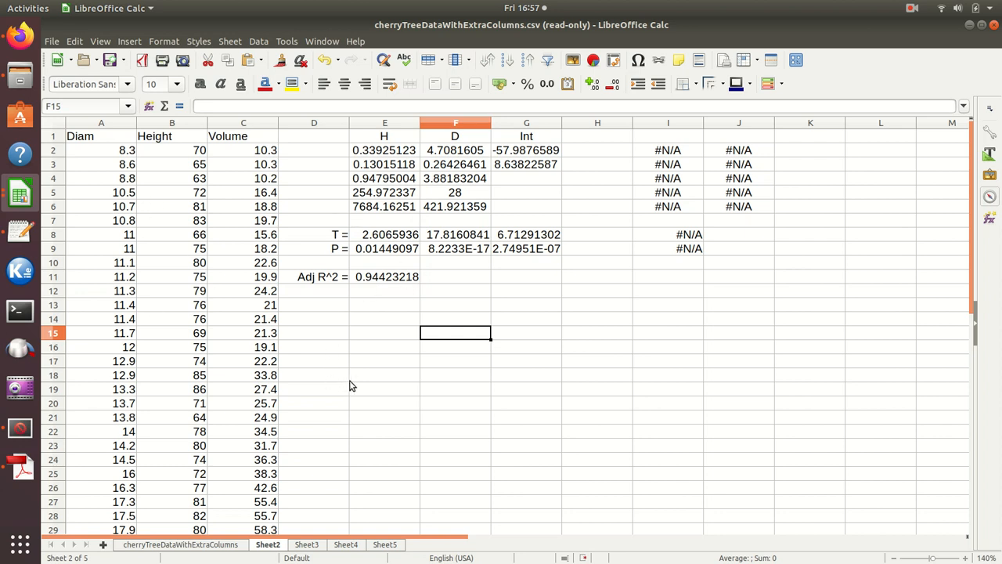
pyautogui.click(313, 544)
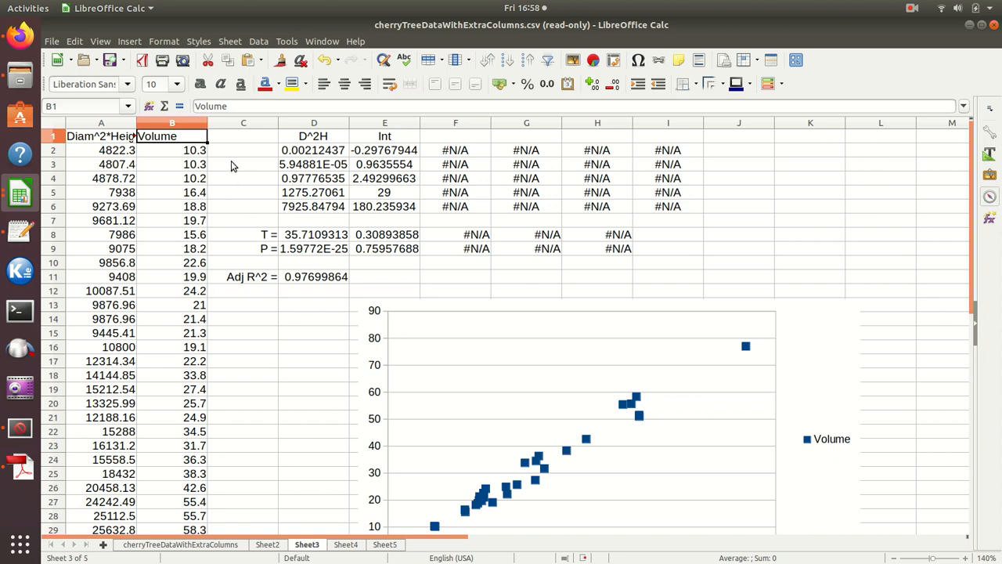
pyautogui.moveTo(244, 141); pyautogui.dragTo(401, 284)
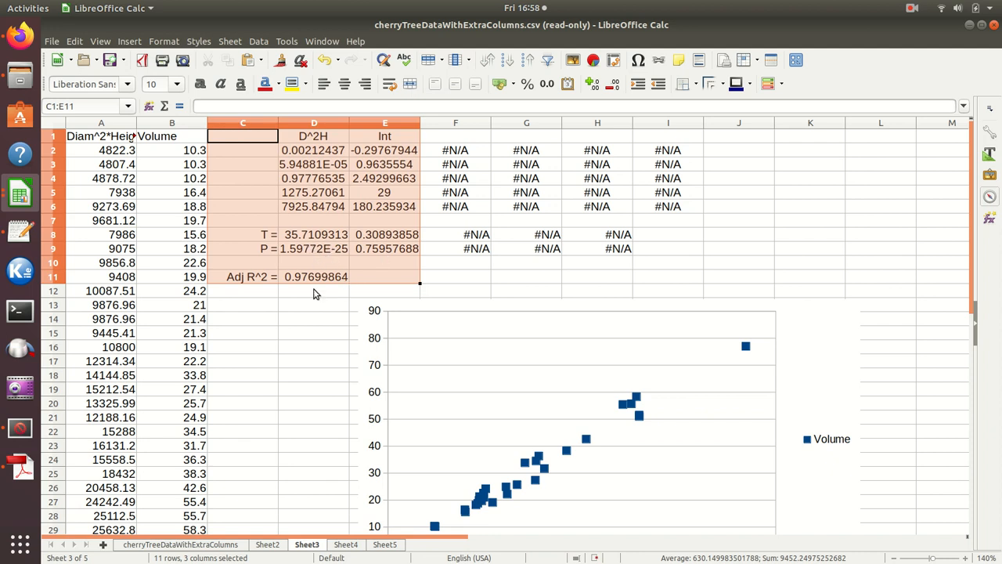
# - Check the D^2H and intercept P values in D9 and E9 on Sheet3 against the Diam^2*Height scatter chart
pyautogui.click(315, 249)
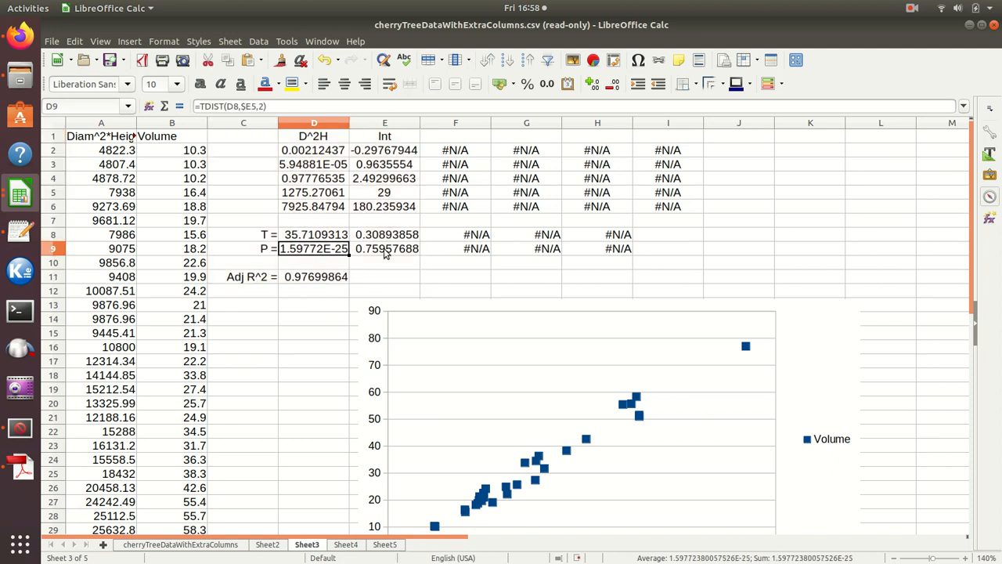
pyautogui.click(390, 252)
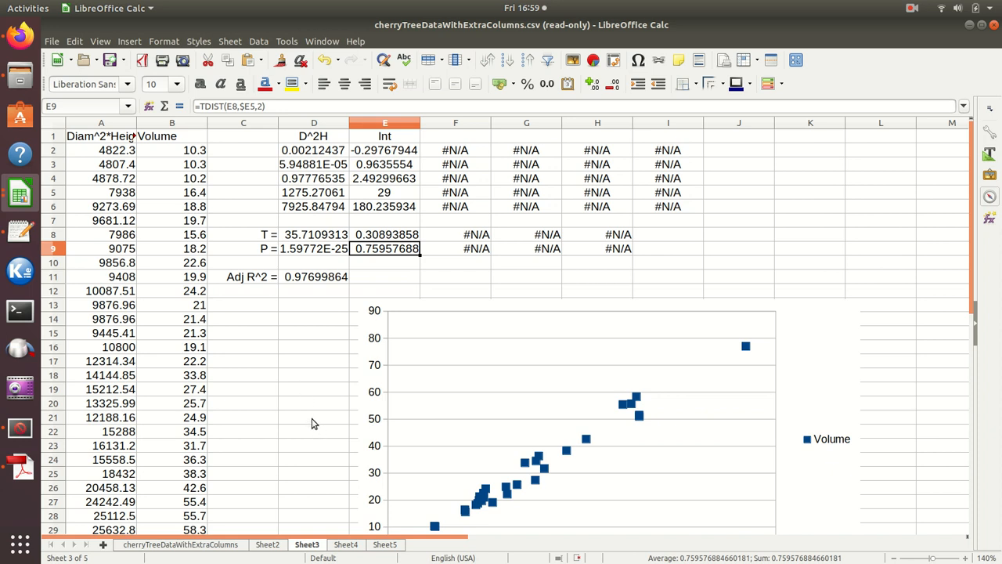
pyautogui.scroll(-2, 311, 423)
pyautogui.scroll(2, 311, 423)
pyautogui.scroll(-2, 296, 380)
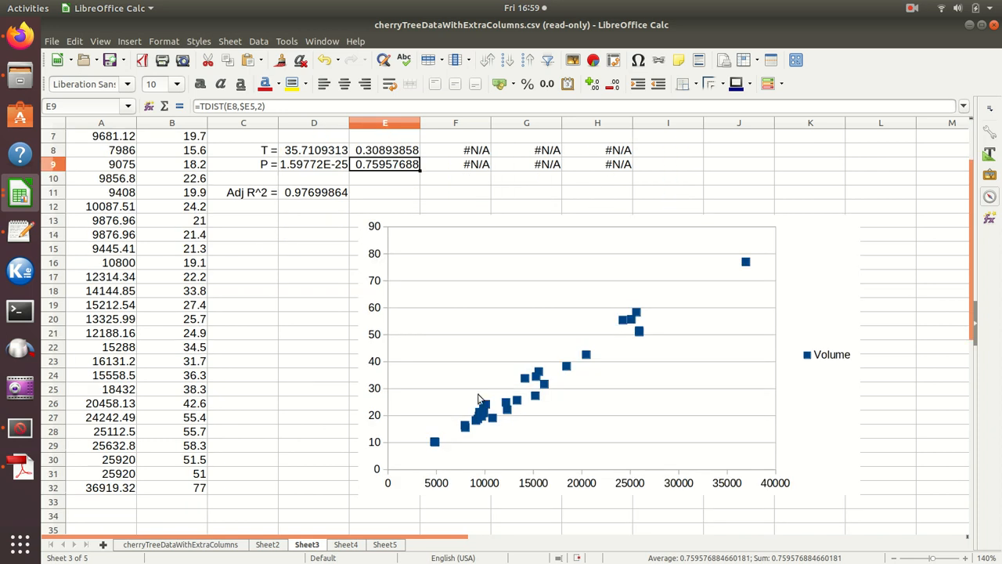
# - Review the Height model's statistics on Sheet5 alongside its full Volume against Height scatter chart
pyautogui.click(384, 544)
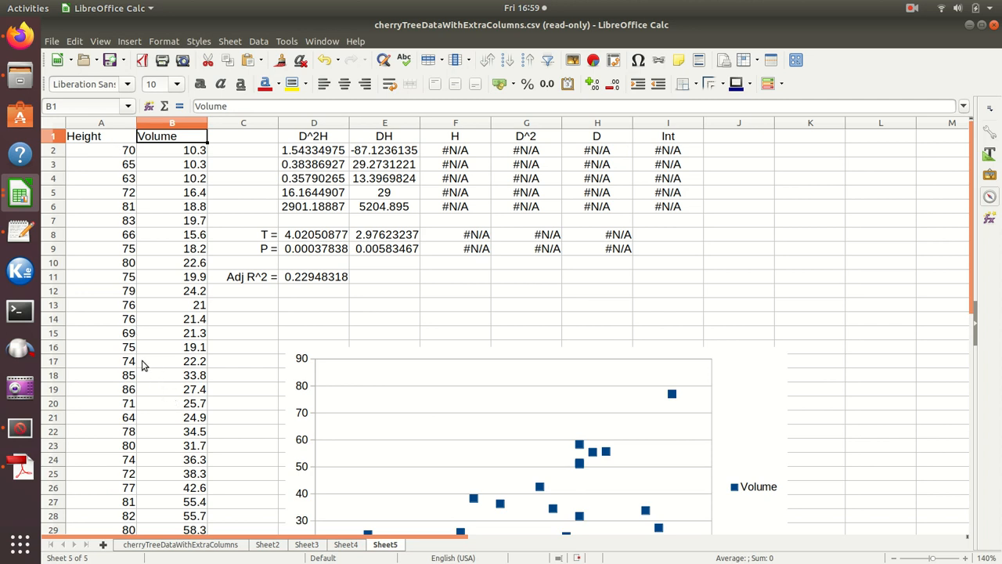
pyautogui.scroll(-4, 233, 361)
pyautogui.scroll(4, 233, 362)
pyautogui.scroll(-4, 232, 368)
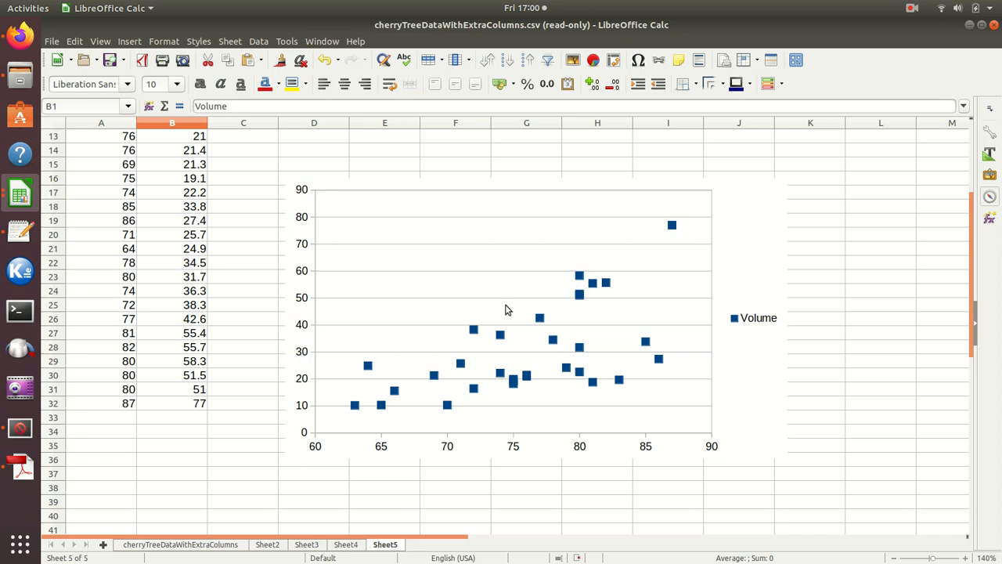
pyautogui.scroll(2, 267, 460)
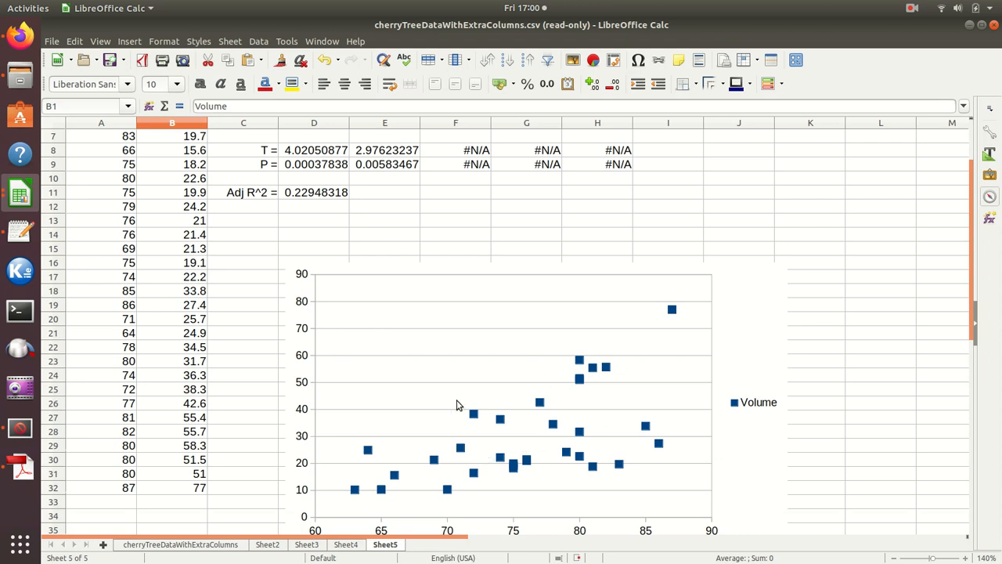
pyautogui.scroll(2, 458, 411)
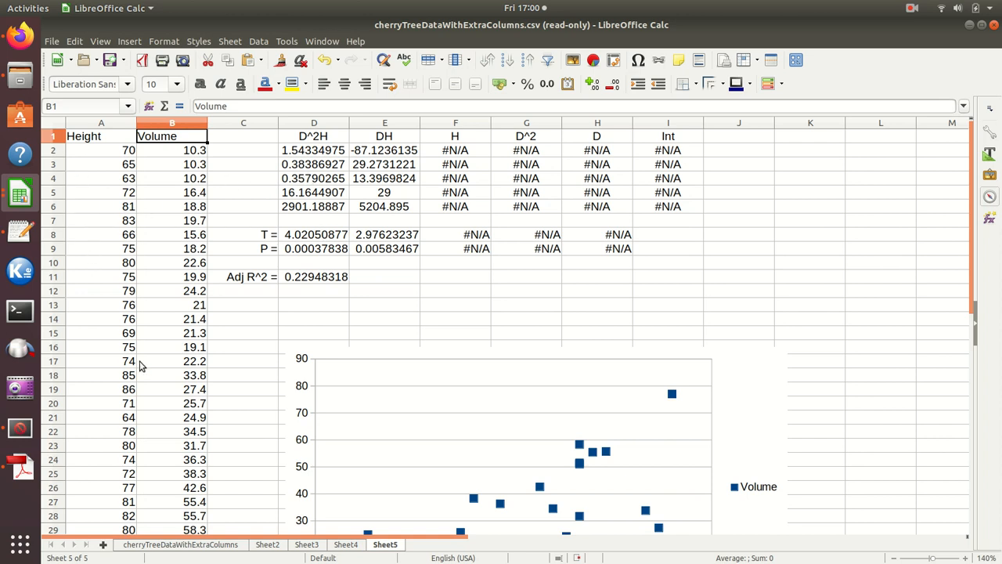
# - Inspect the adjusted R^2 formula in D11 for the Height model and weigh it against the chart's scatter
pyautogui.click(315, 282)
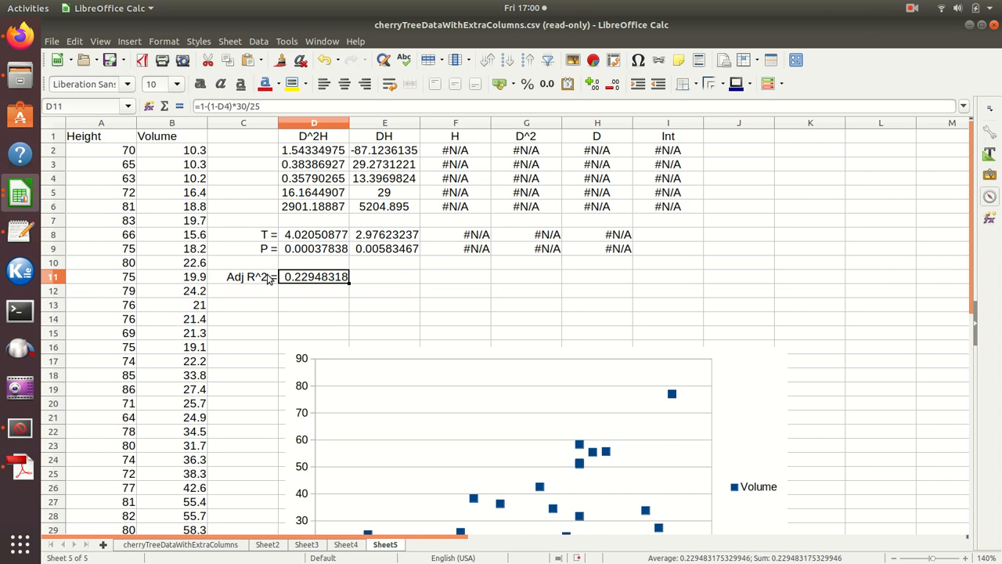
pyautogui.click(404, 294)
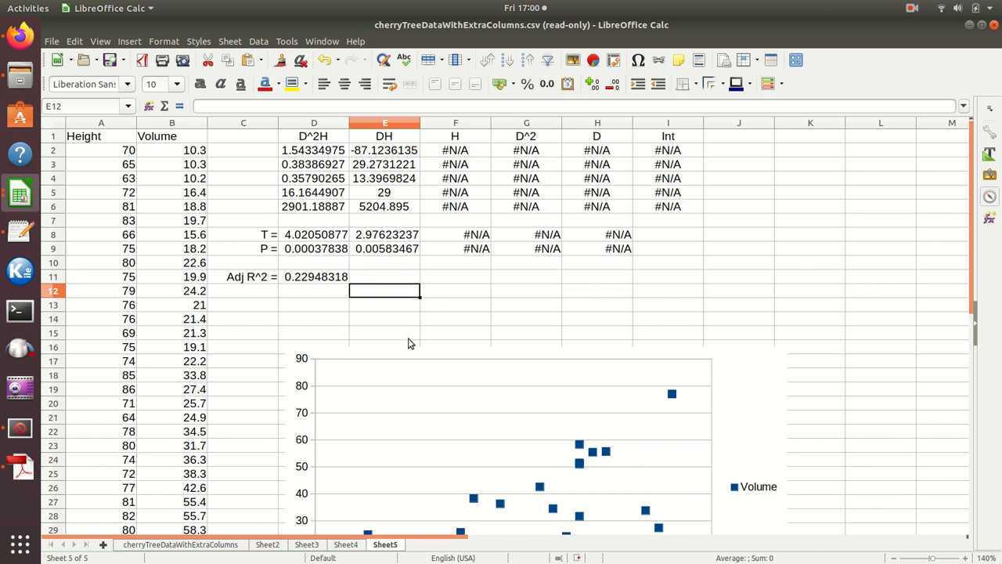
pyautogui.scroll(-4, 781, 304)
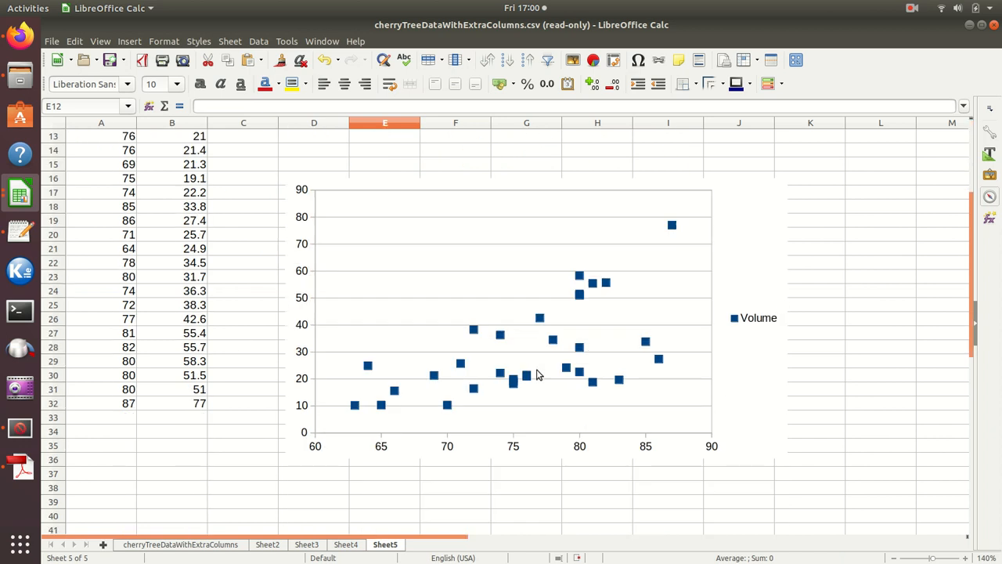
pyautogui.scroll(4, 555, 371)
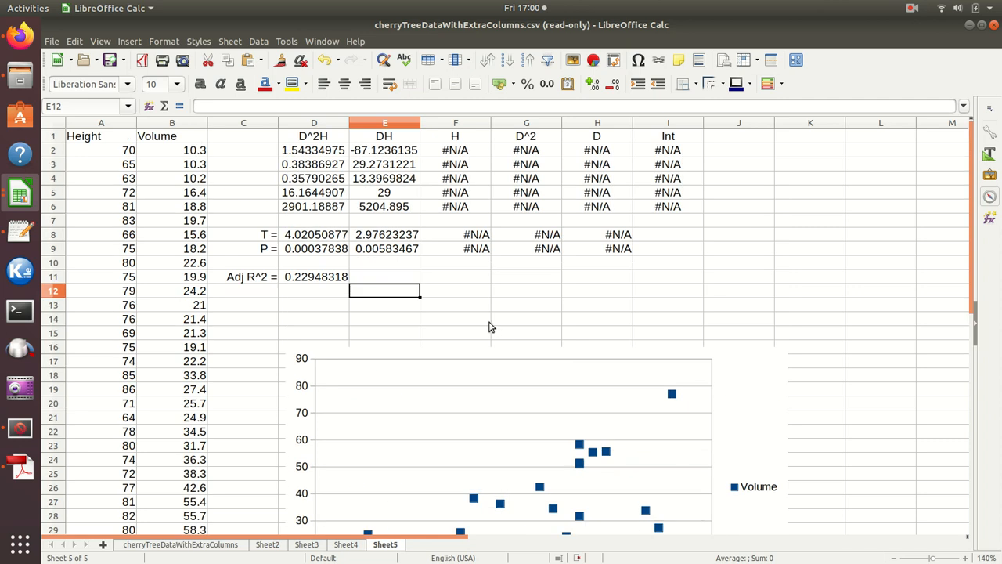